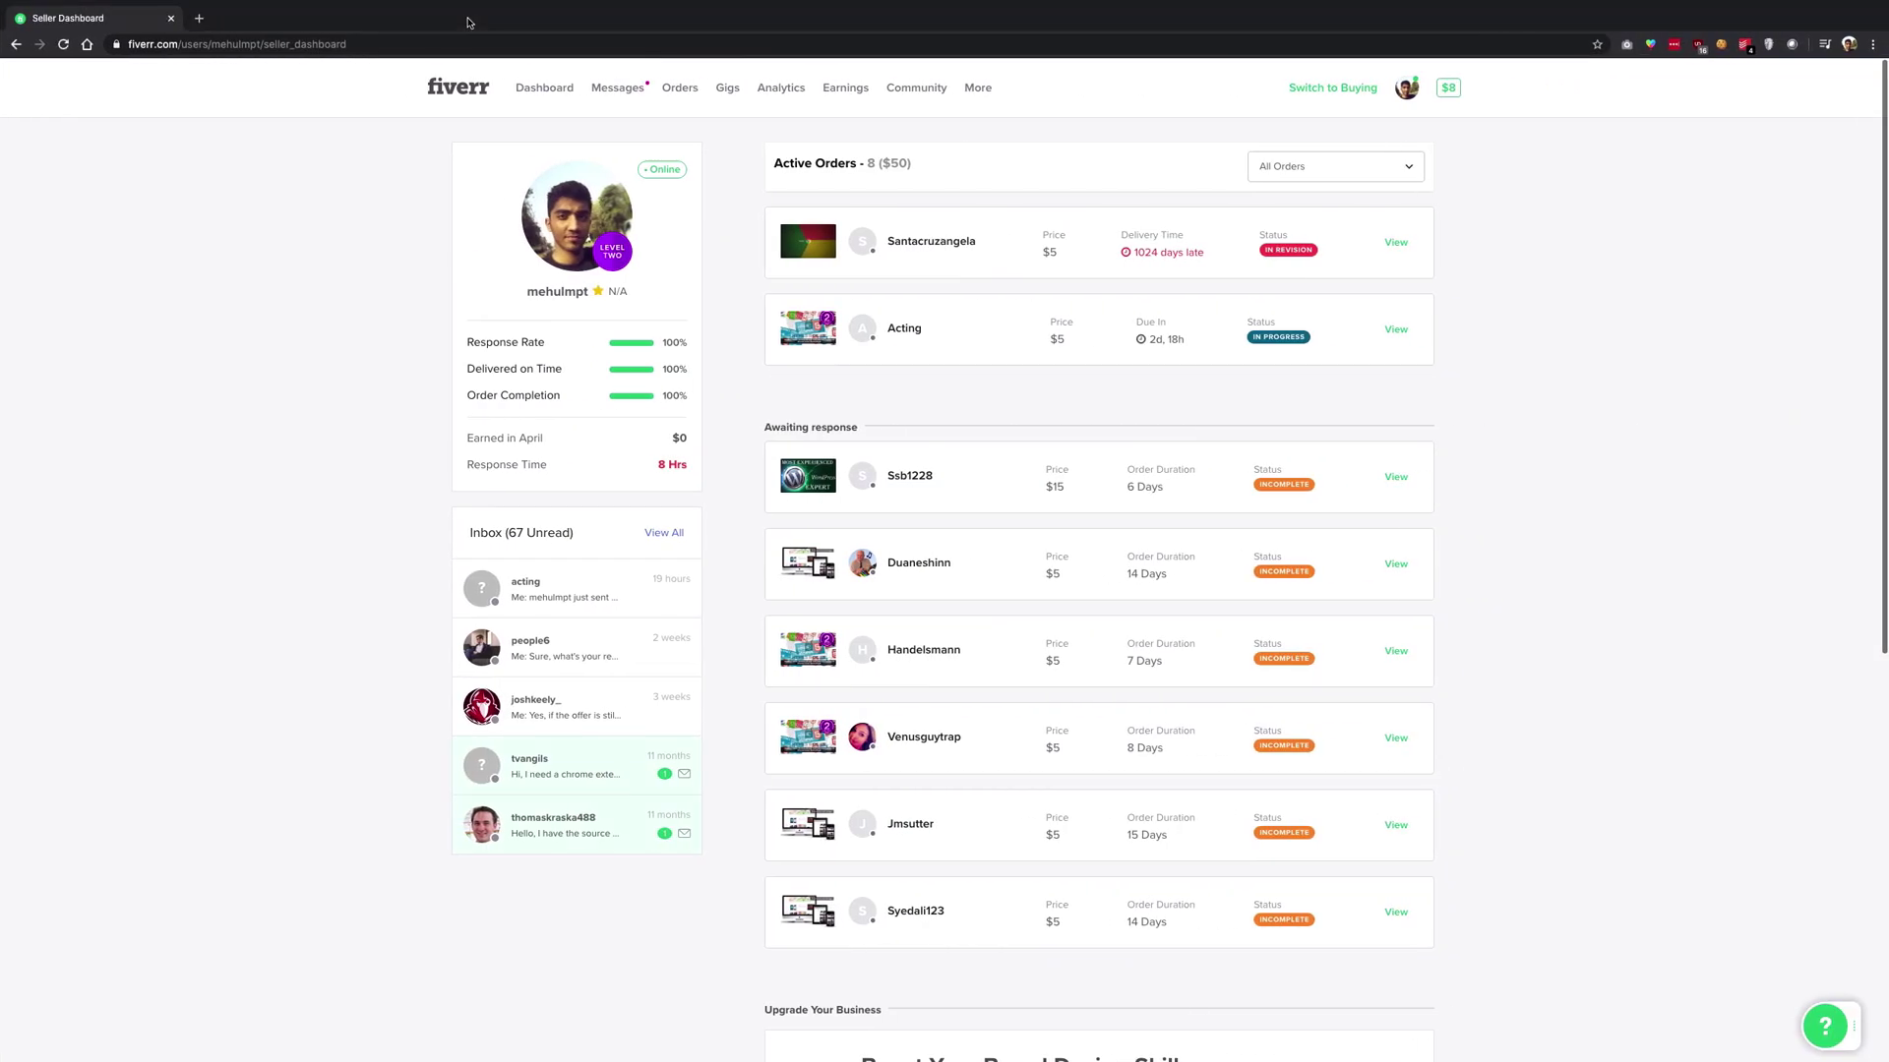
pyautogui.hotkey('ctrl', 'Right')
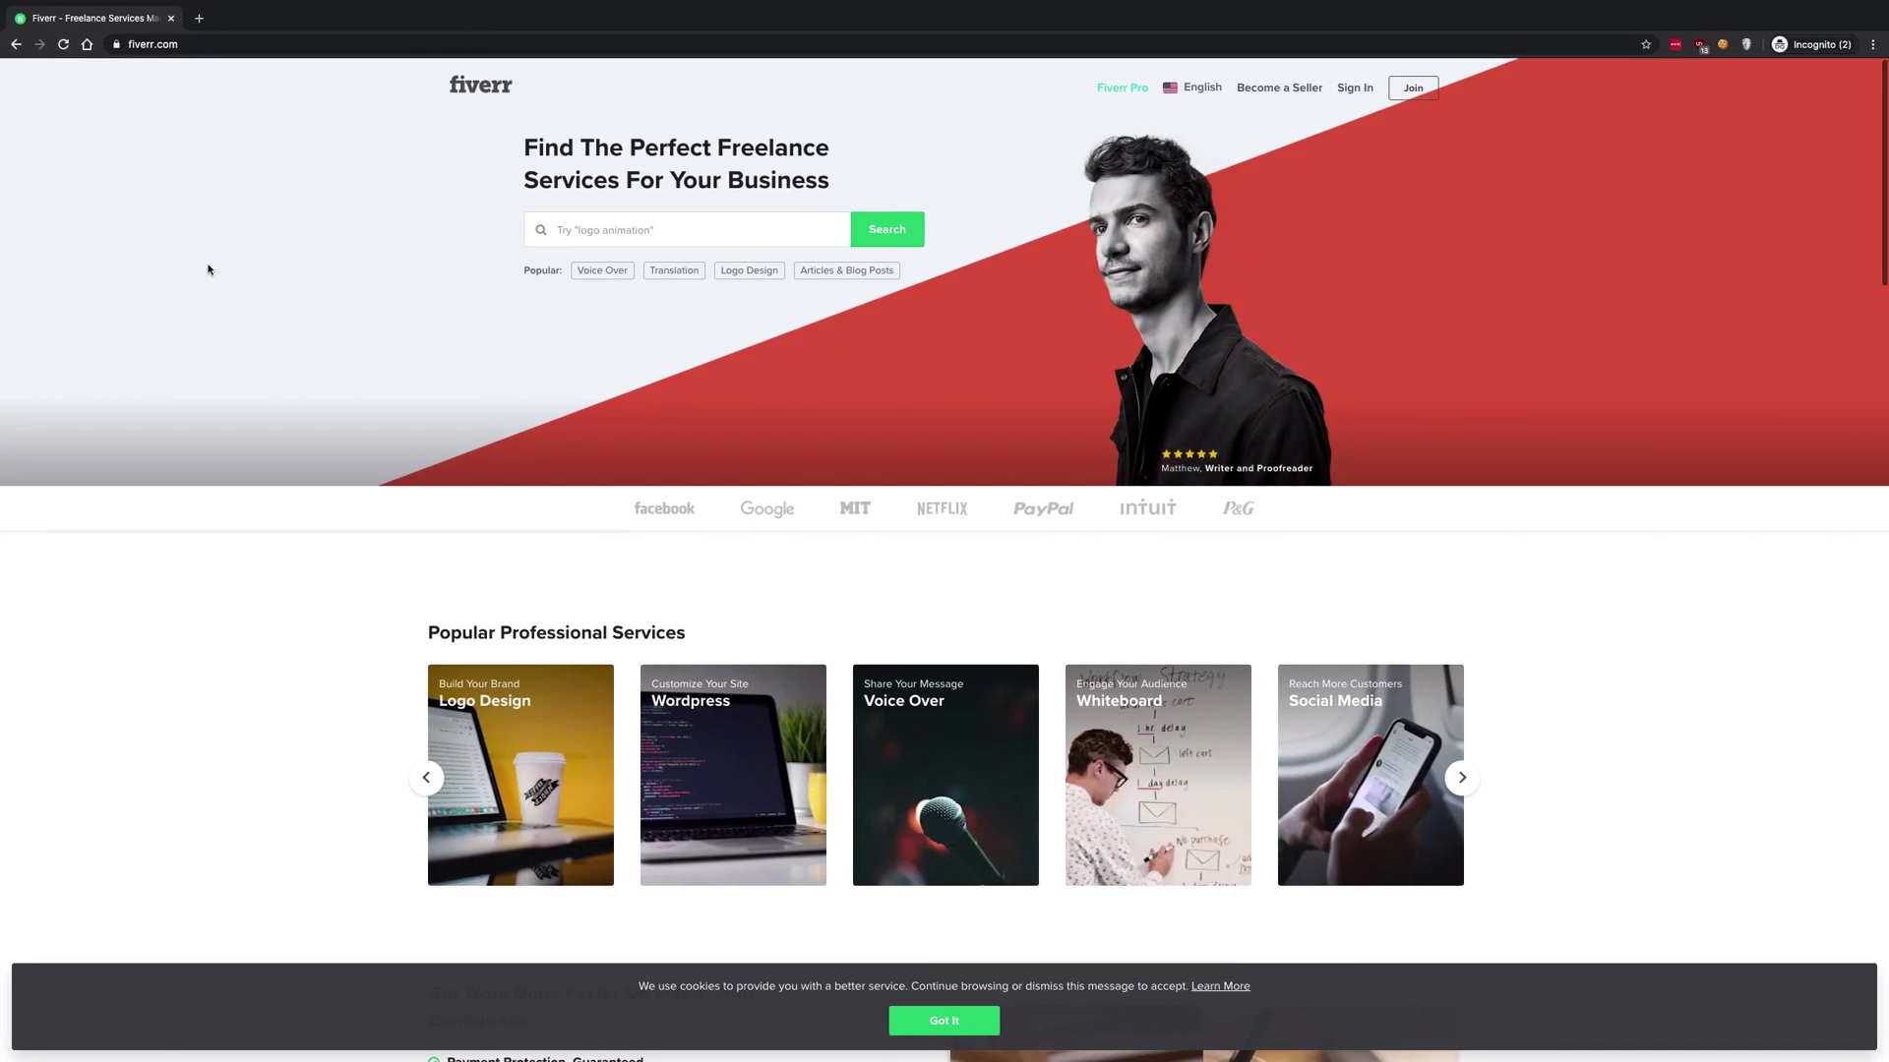
pyautogui.press('super+plus')
pyautogui.press('super+plus')
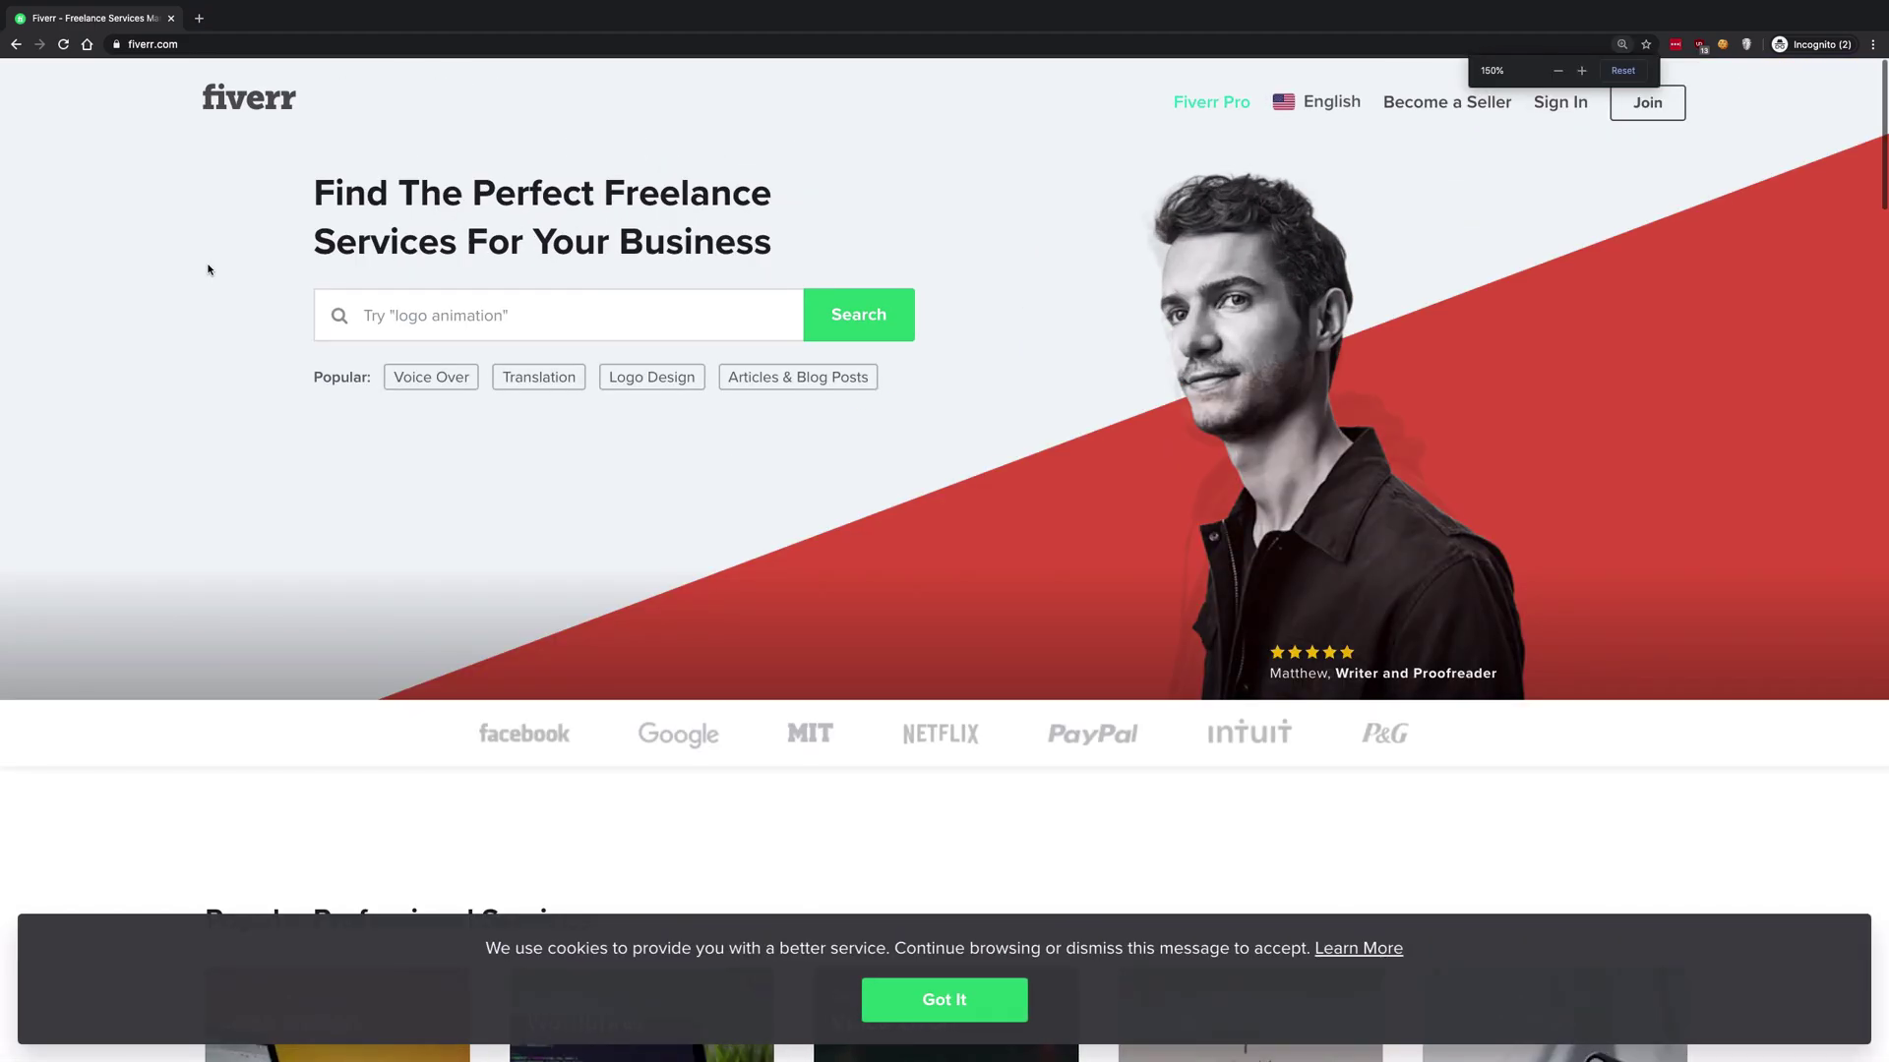
pyautogui.click(1014, 1013)
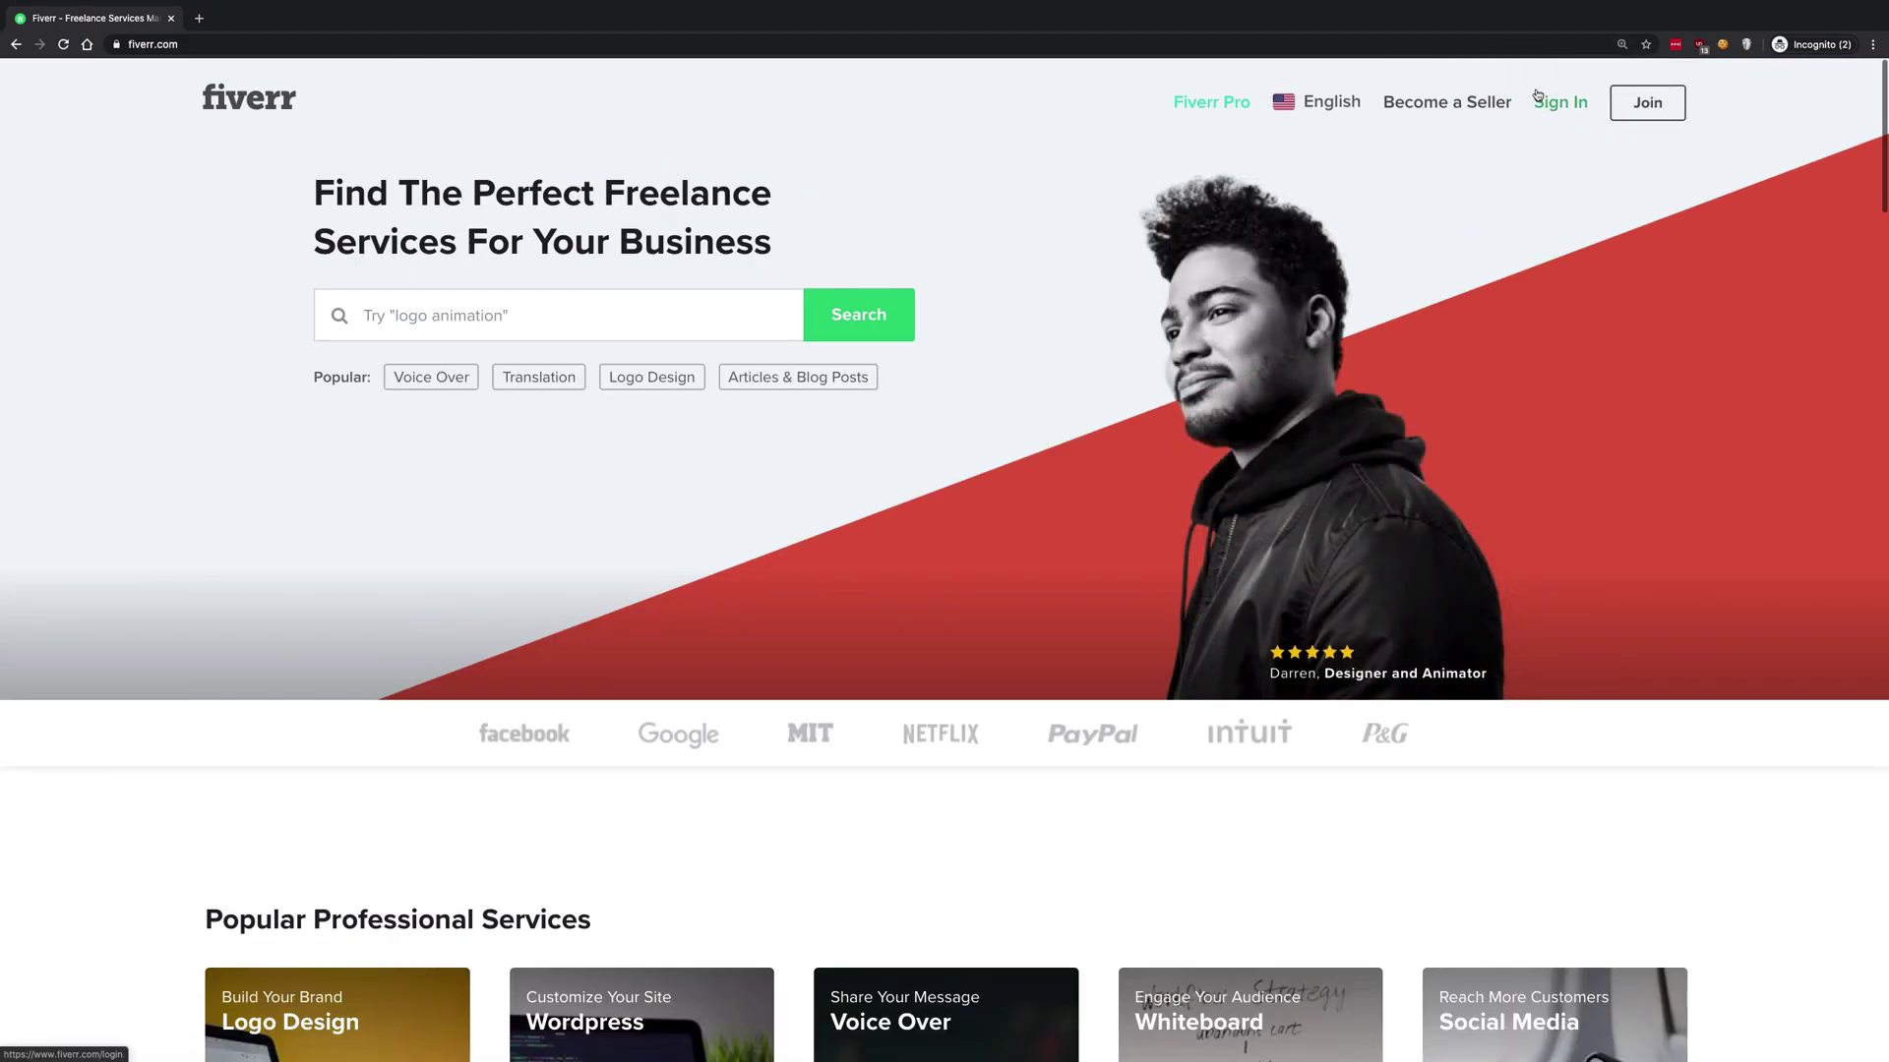
pyautogui.click(1622, 113)
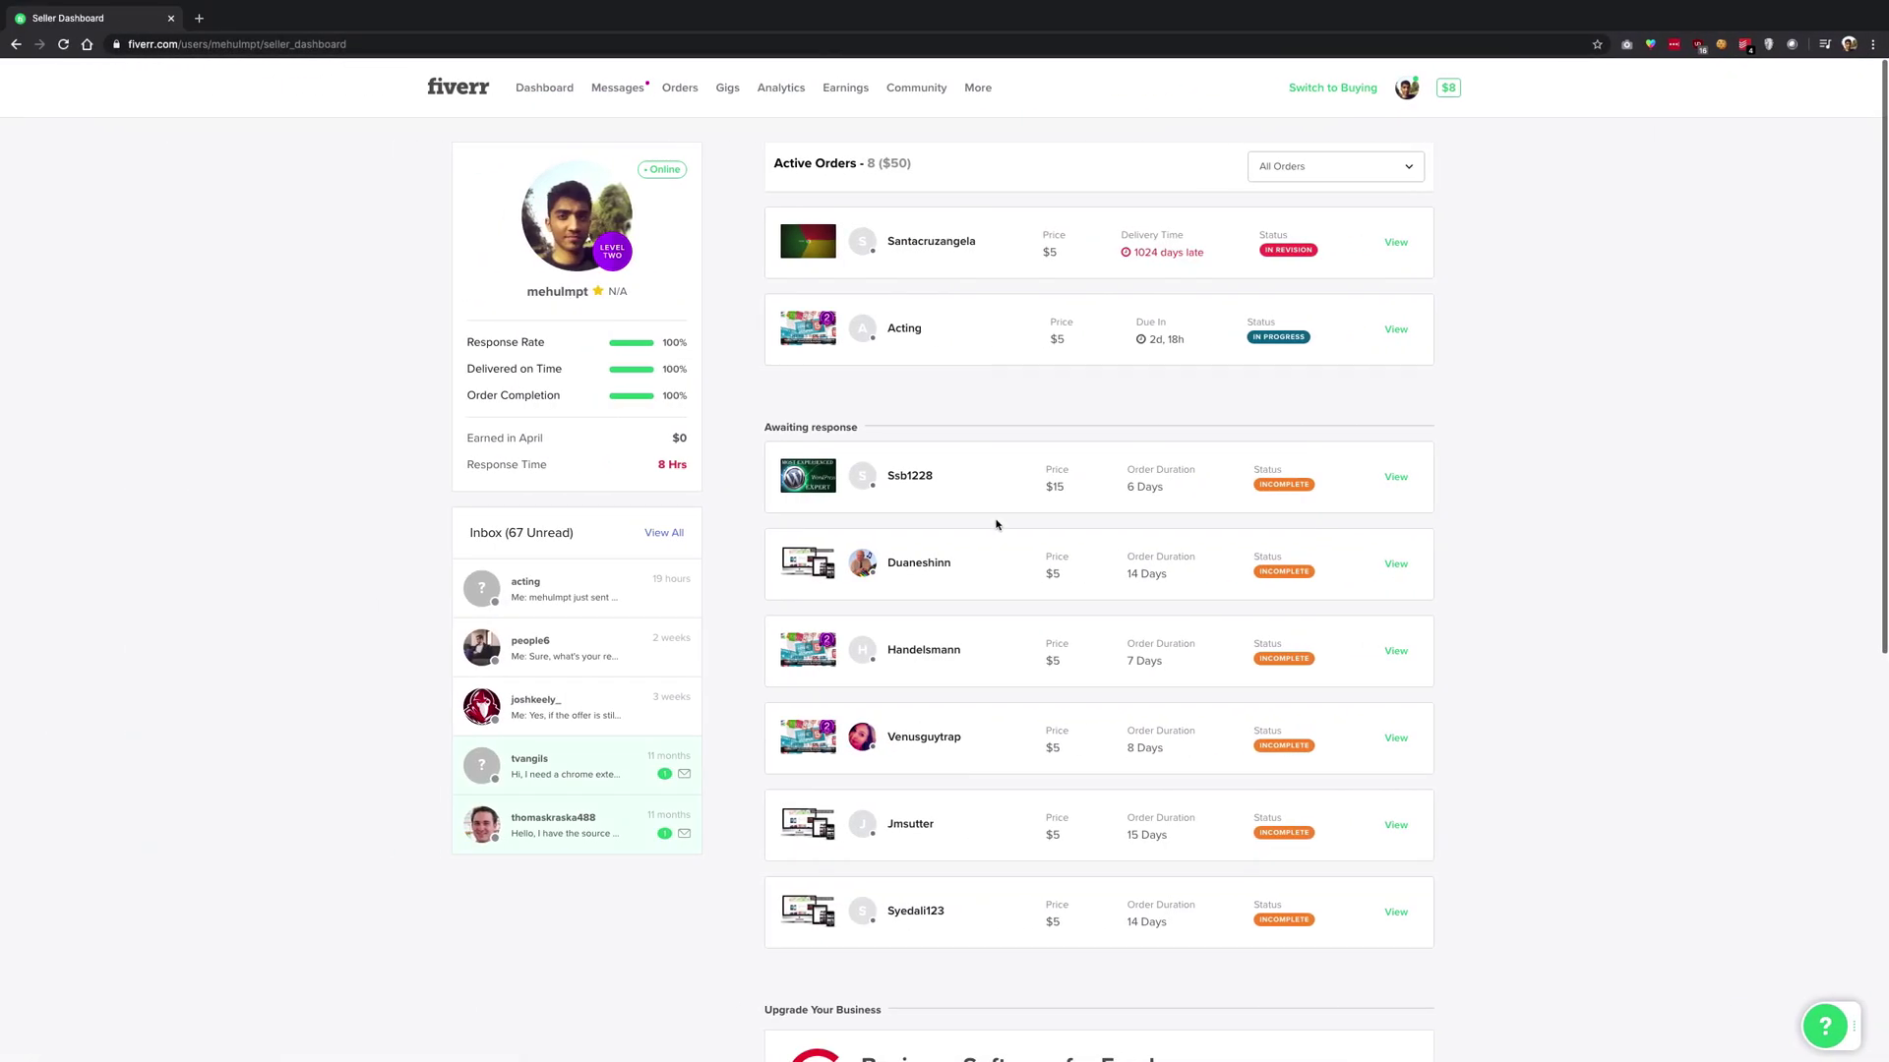
# Zoom the page to 150% and open the seller profile from the account menu.
pyautogui.press('super+plus')
pyautogui.press('super+plus')
pyautogui.press('super+plus')
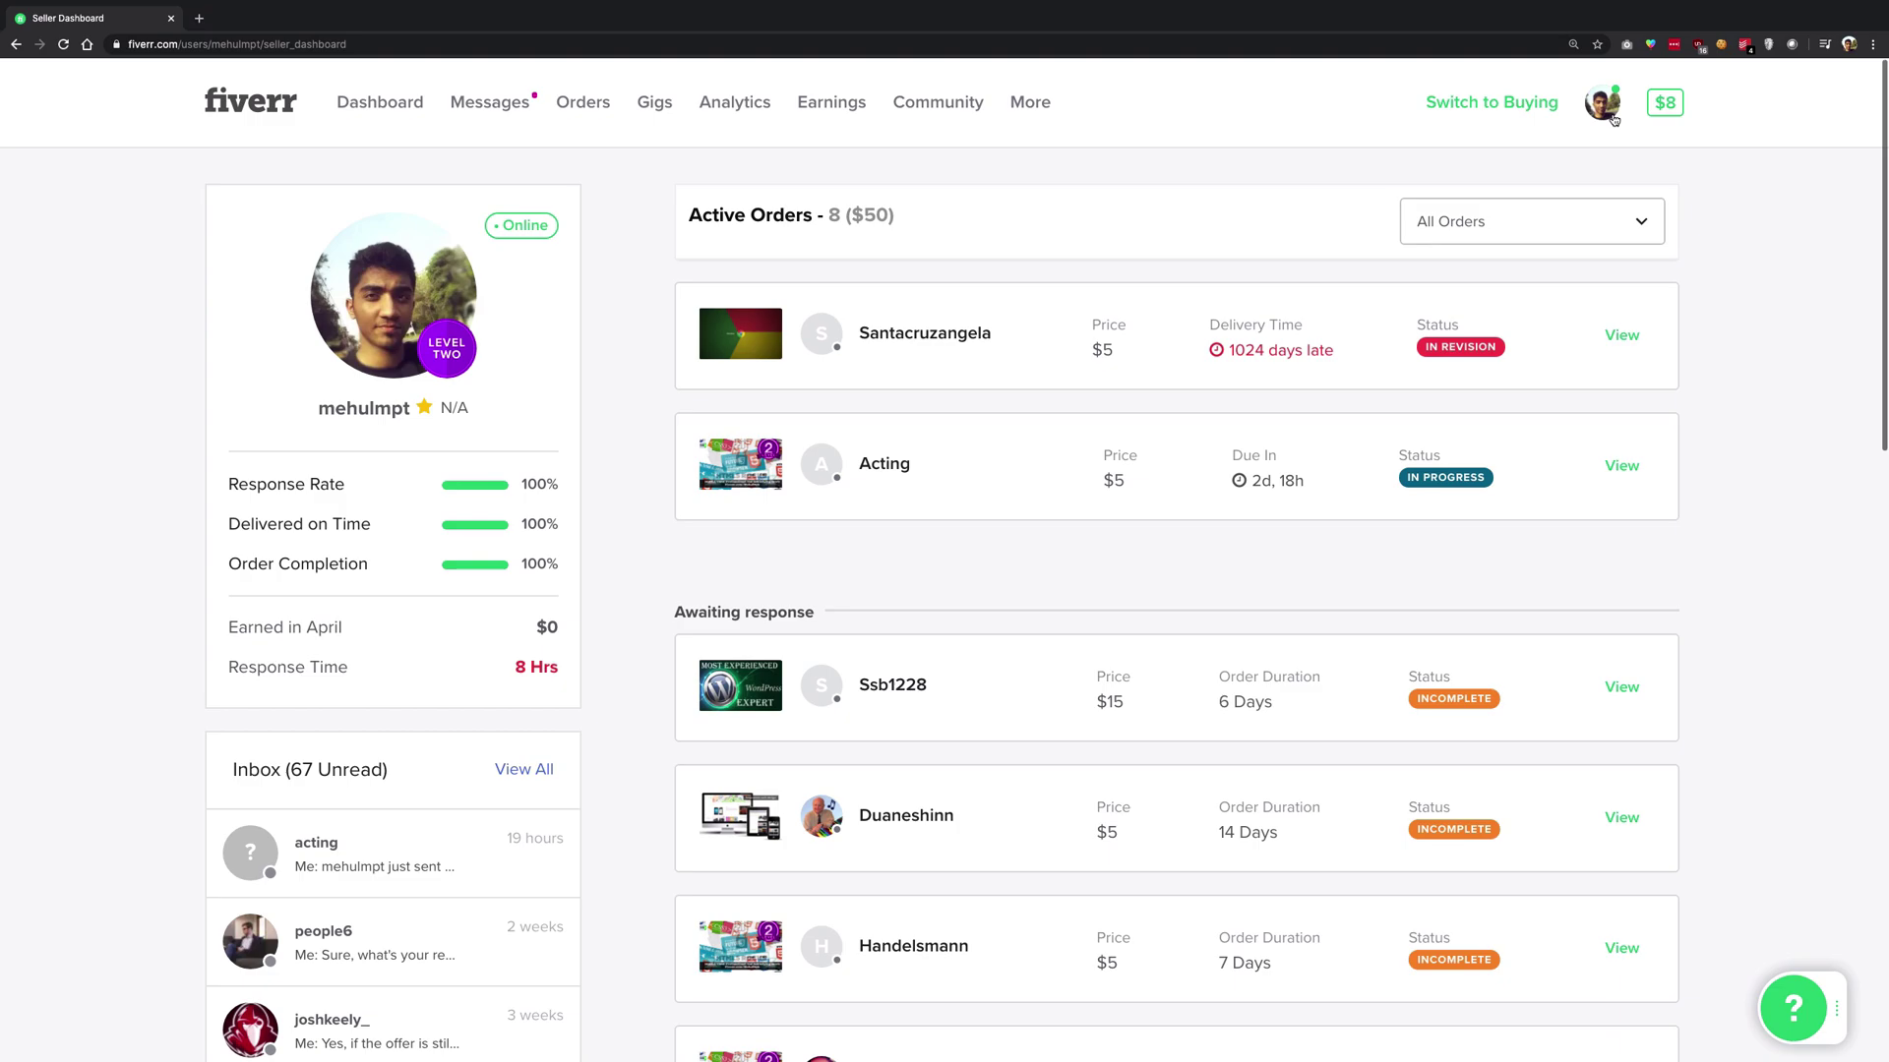
pyautogui.click(1614, 119)
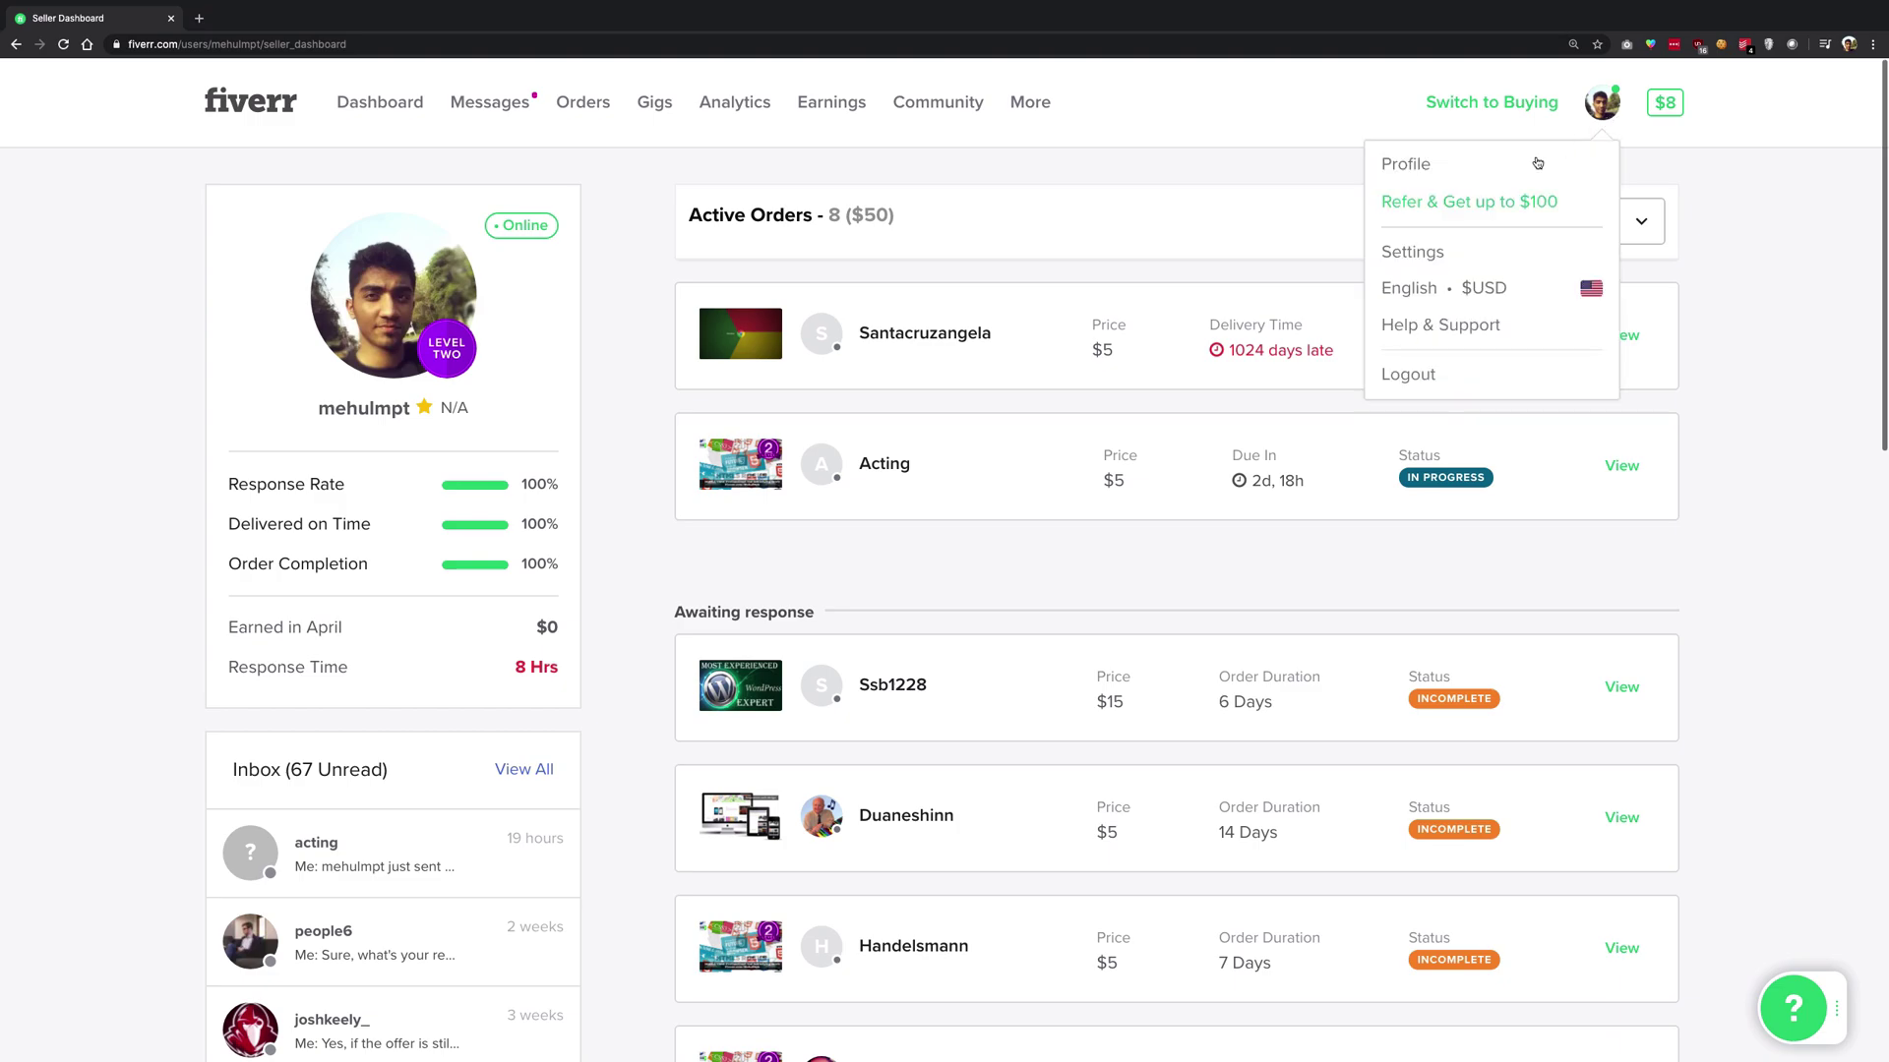
pyautogui.click(1485, 170)
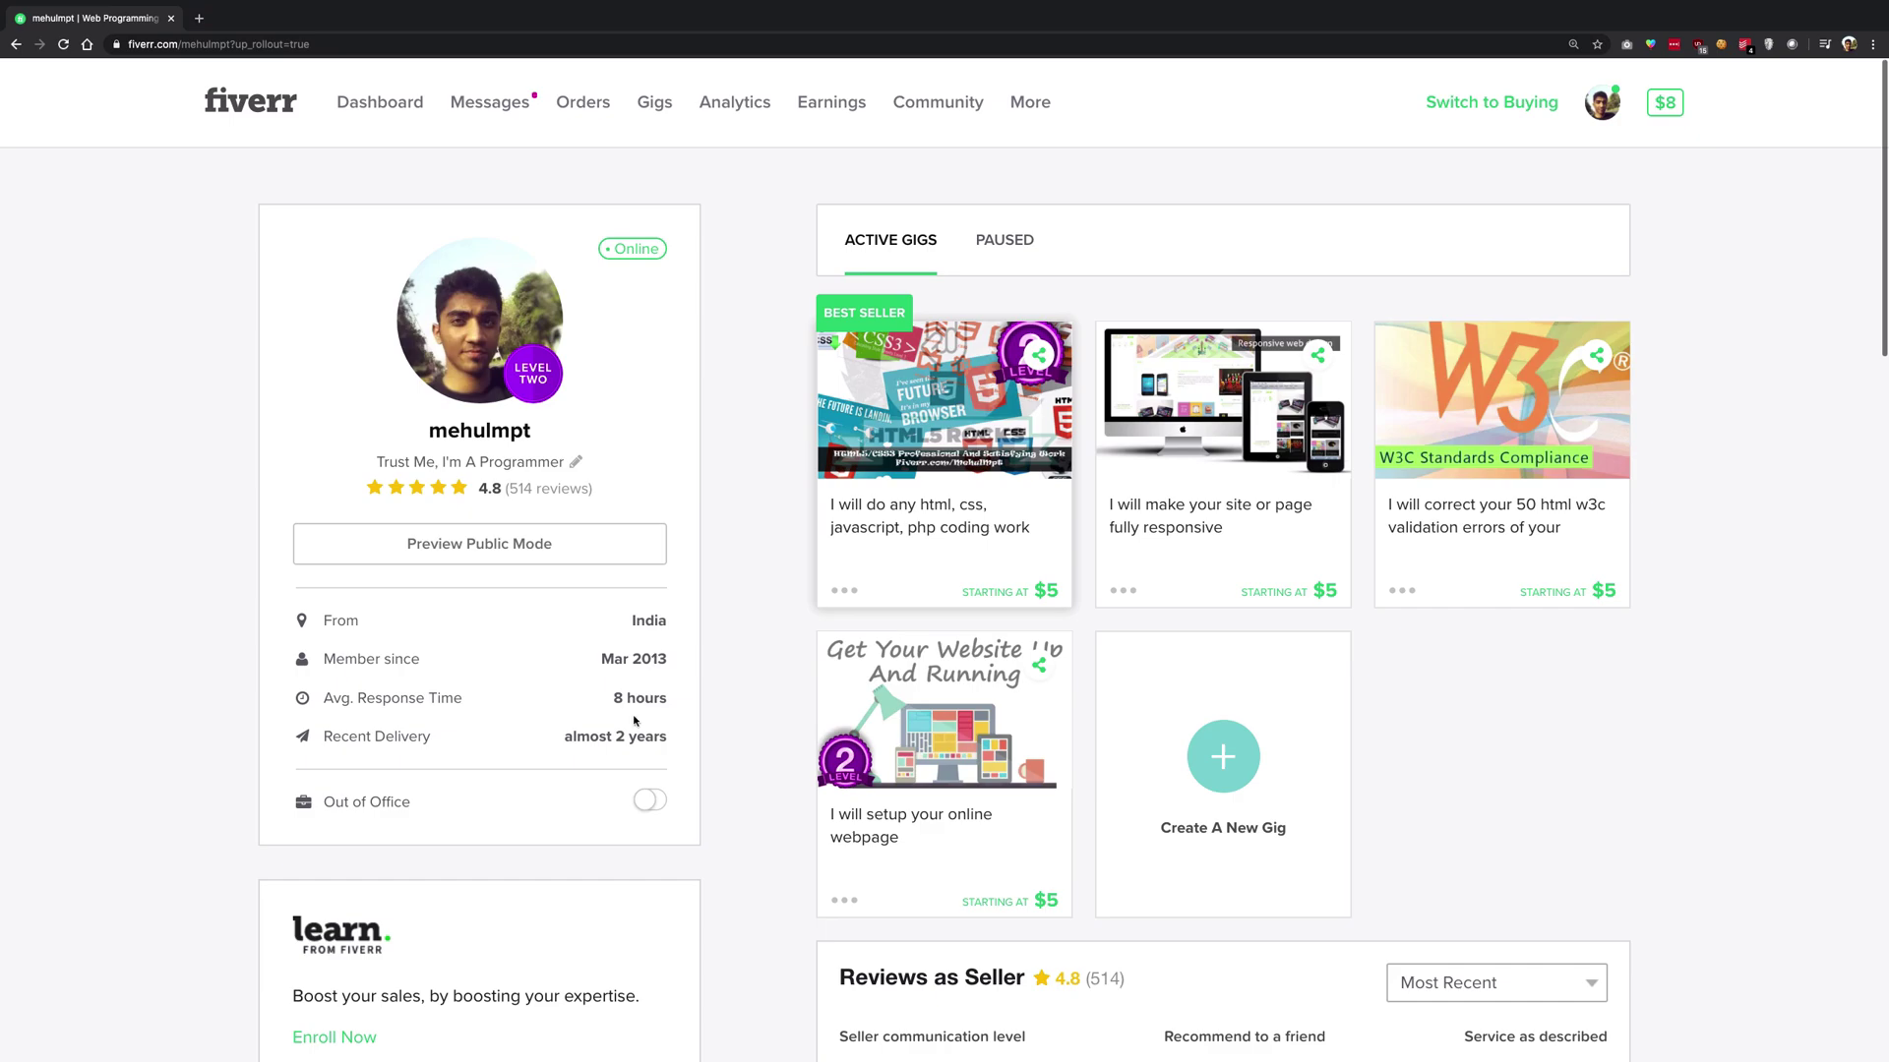
pyautogui.moveTo(433, 737); pyautogui.dragTo(337, 734)
pyautogui.click(615, 739)
# Go to Buyer Requests via the More menu and scroll through the 1,873 active requests.
pyautogui.moveTo(1018, 110)
pyautogui.click(998, 161)
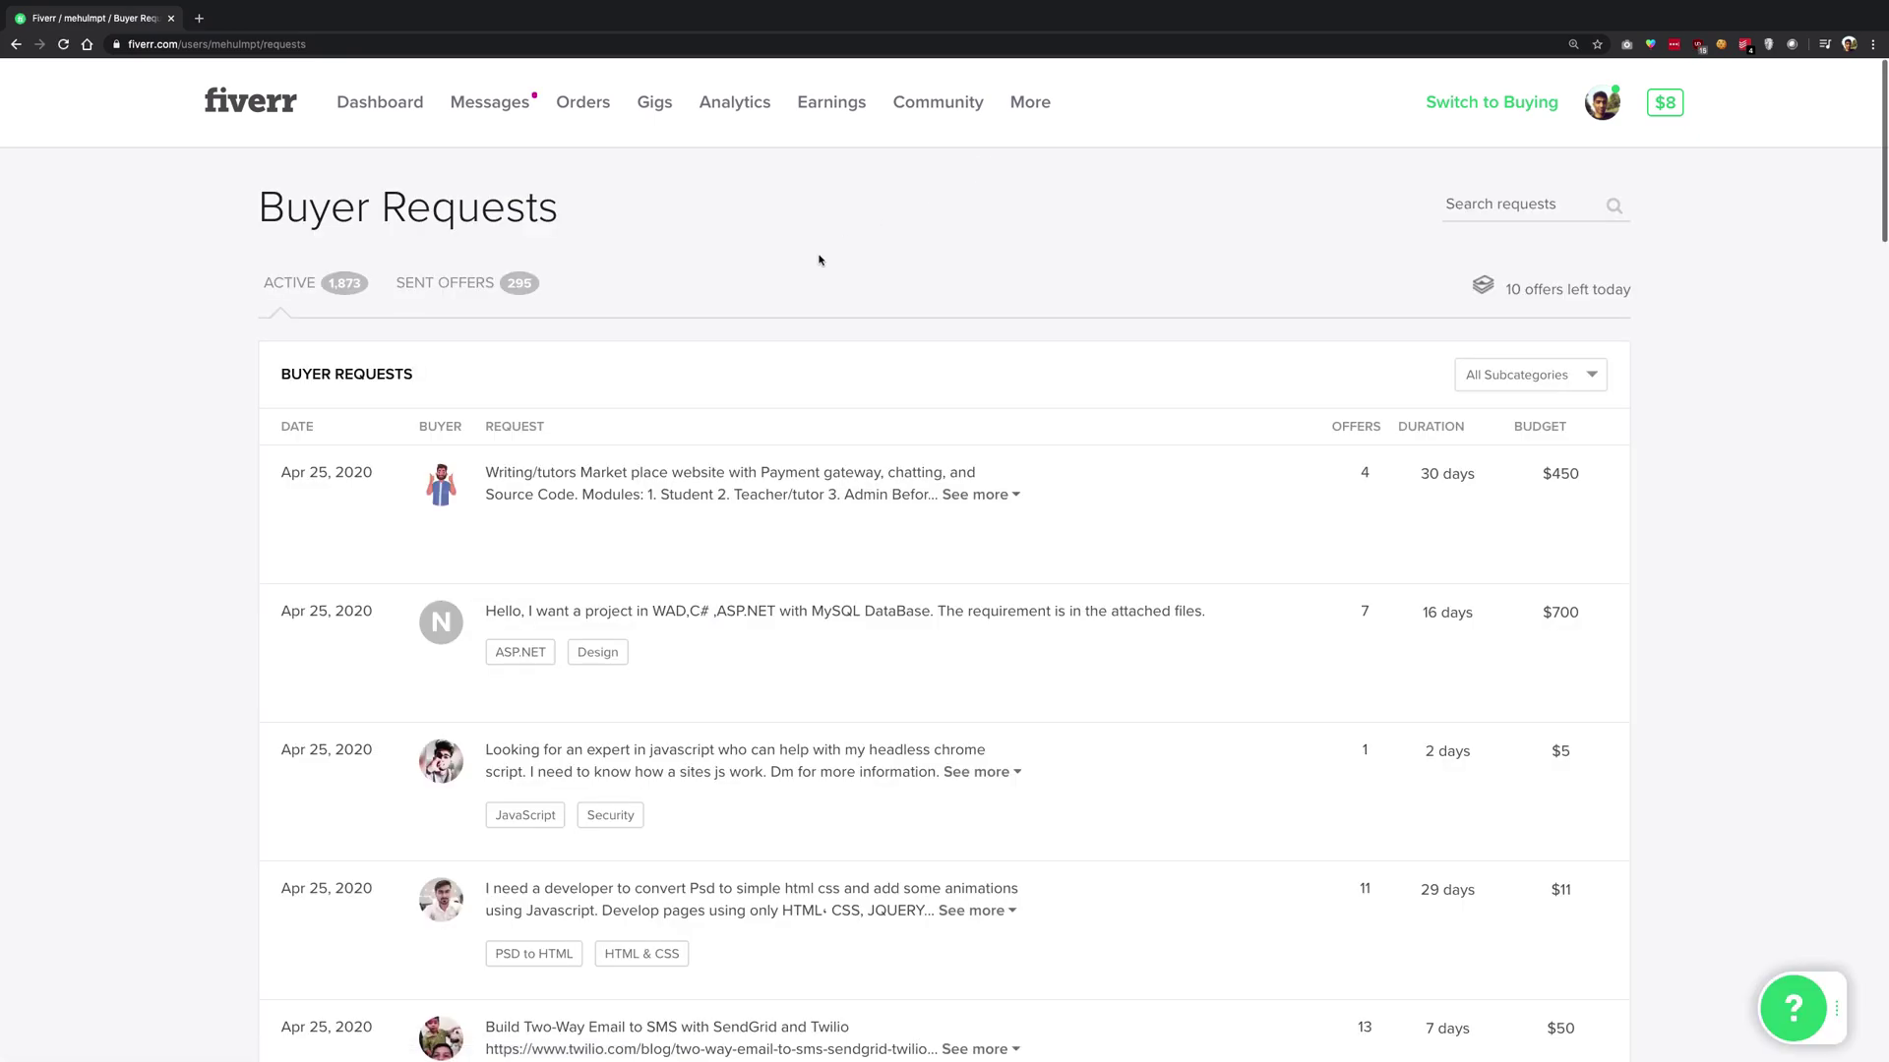
pyautogui.scroll(-3, 241, 540)
pyautogui.scroll(-2, 241, 540)
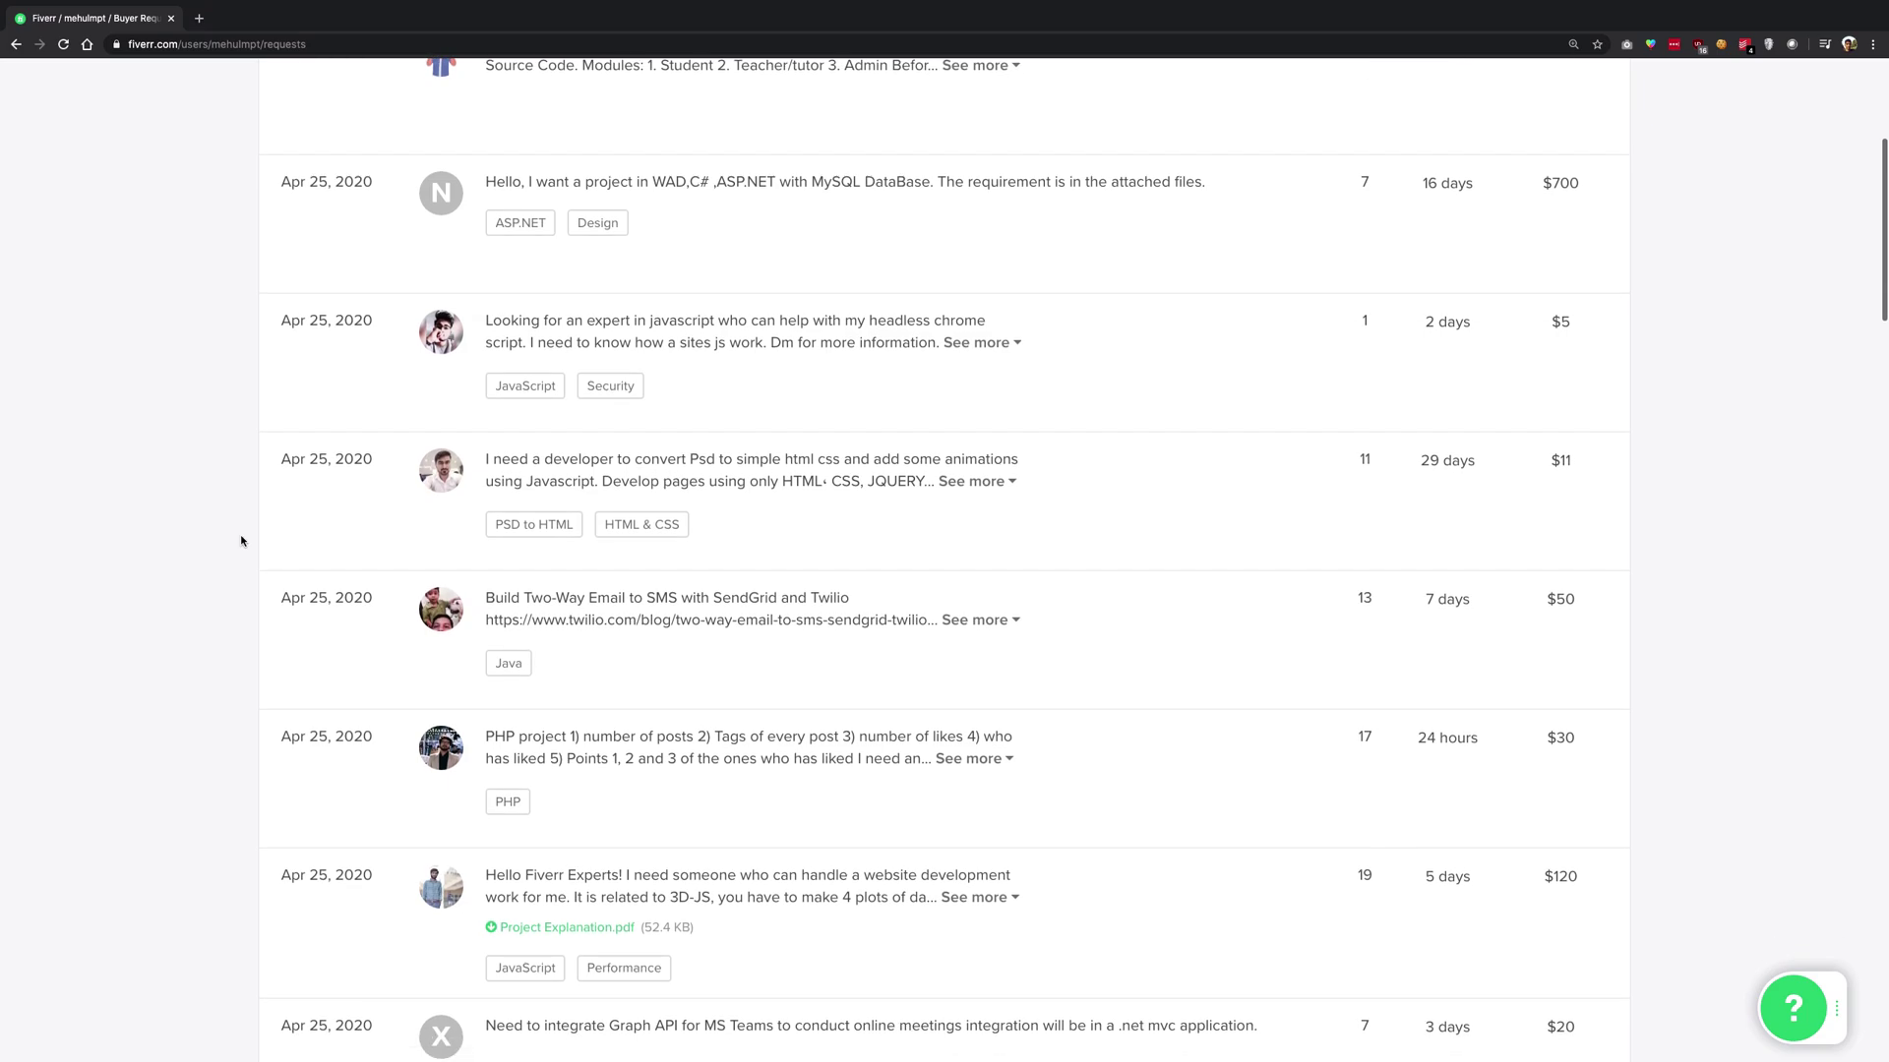
pyautogui.moveTo(1579, 742)
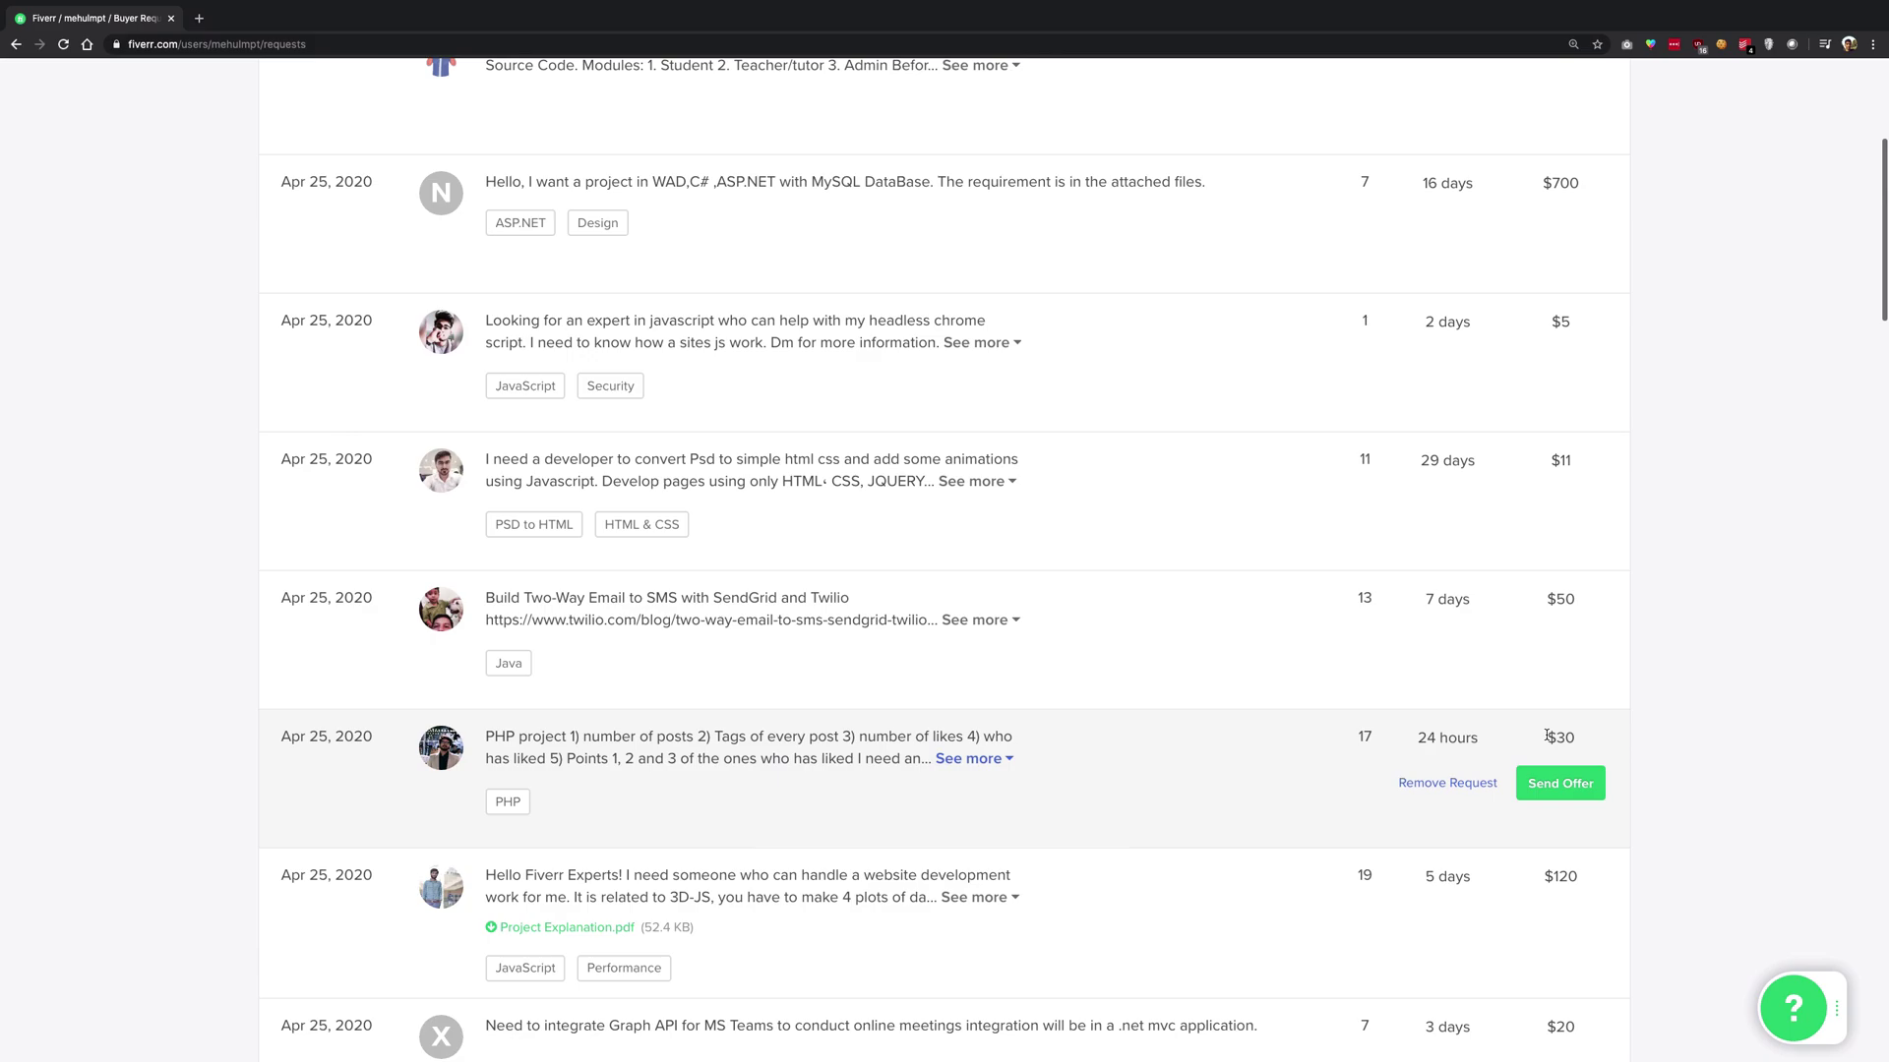
pyautogui.scroll(5, 1548, 735)
# Open the seller profile in a new tab and highlight its 4.8 (514 reviews) rating.
pyautogui.click(1606, 99)
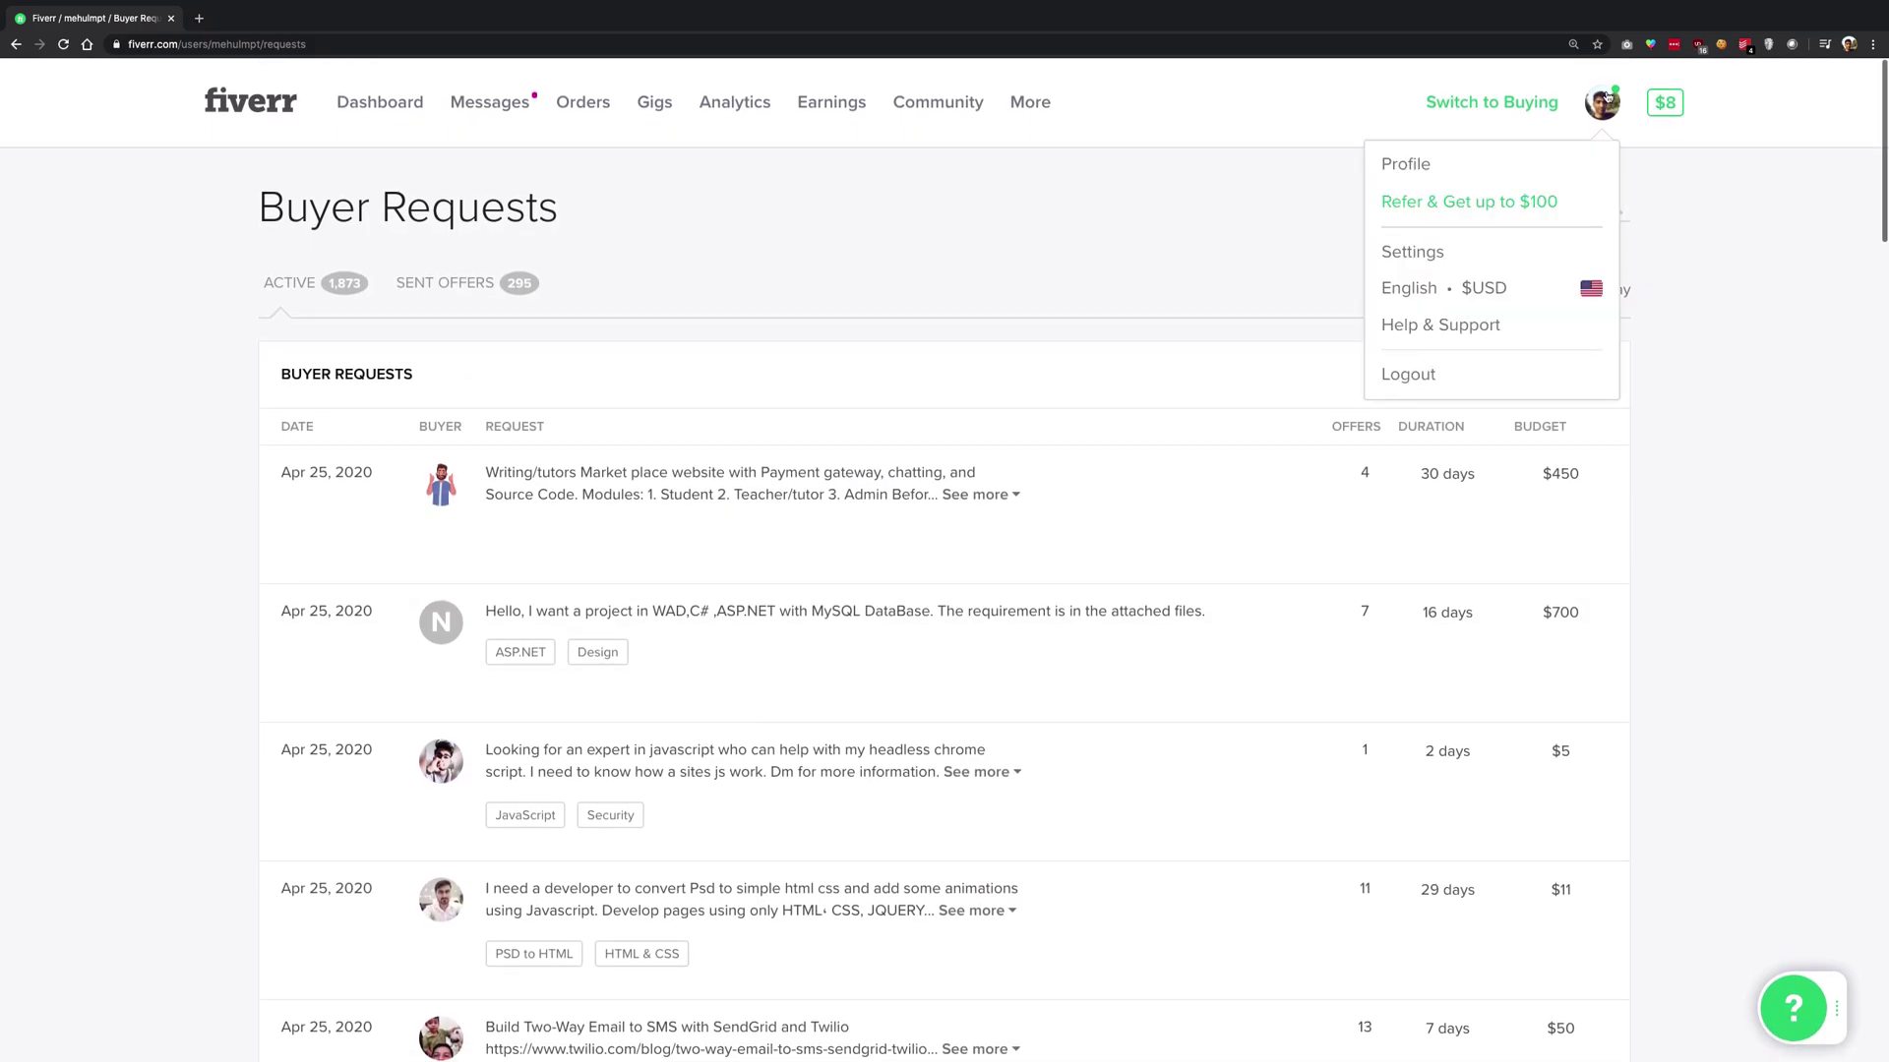
pyautogui.rightClick(1425, 162)
pyautogui.click(1433, 169)
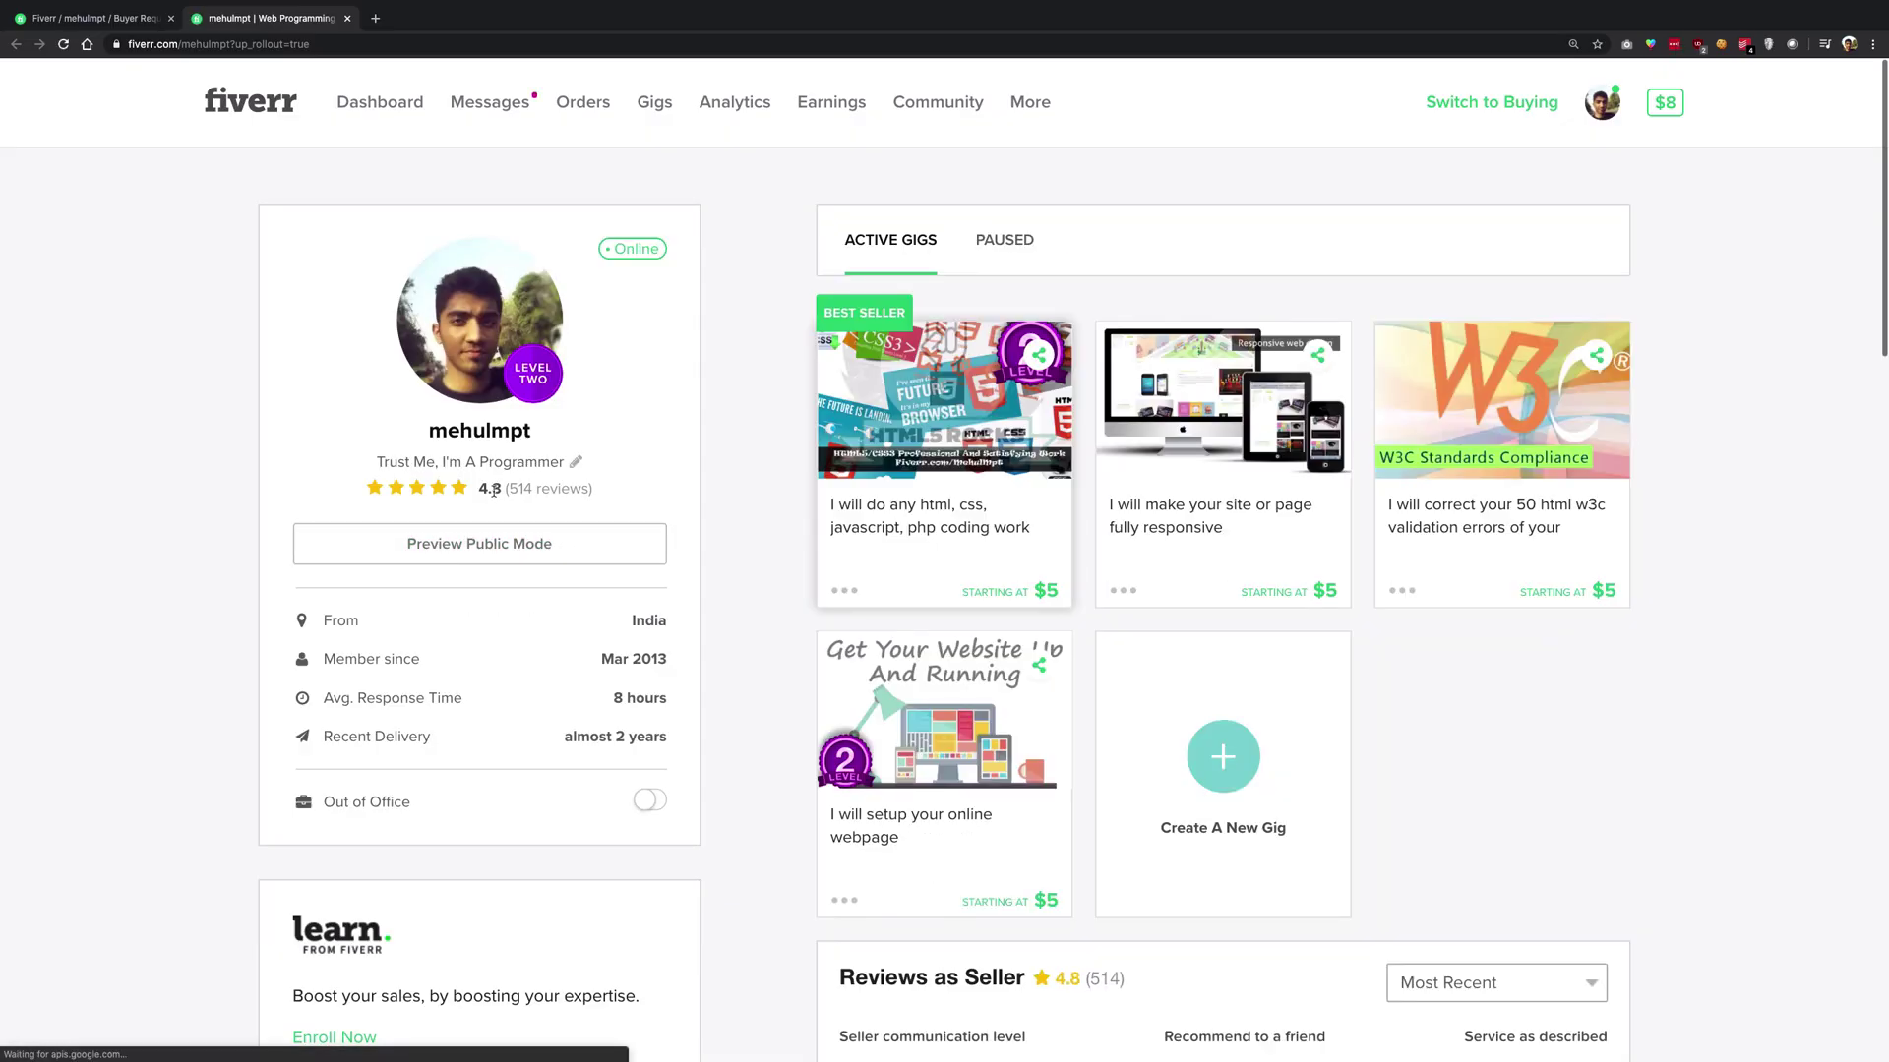
pyautogui.tripleClick(532, 490)
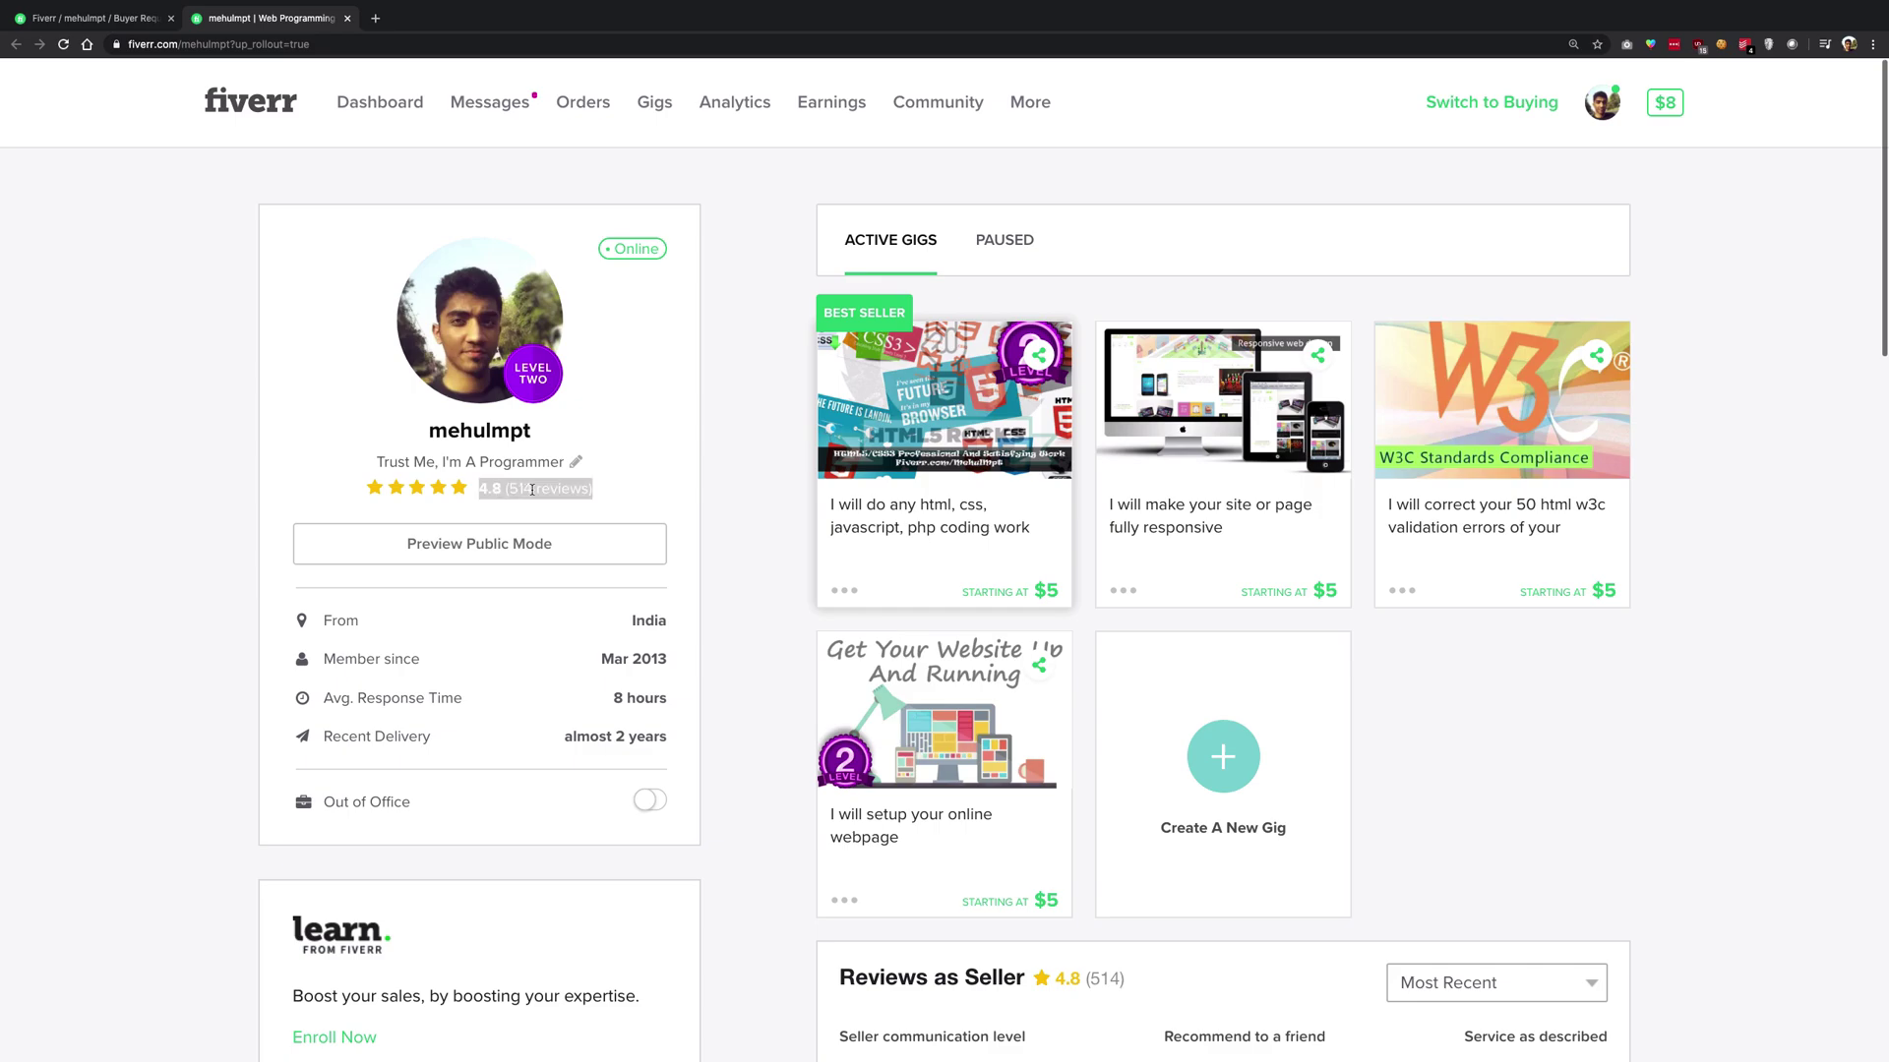
pyautogui.click(532, 490)
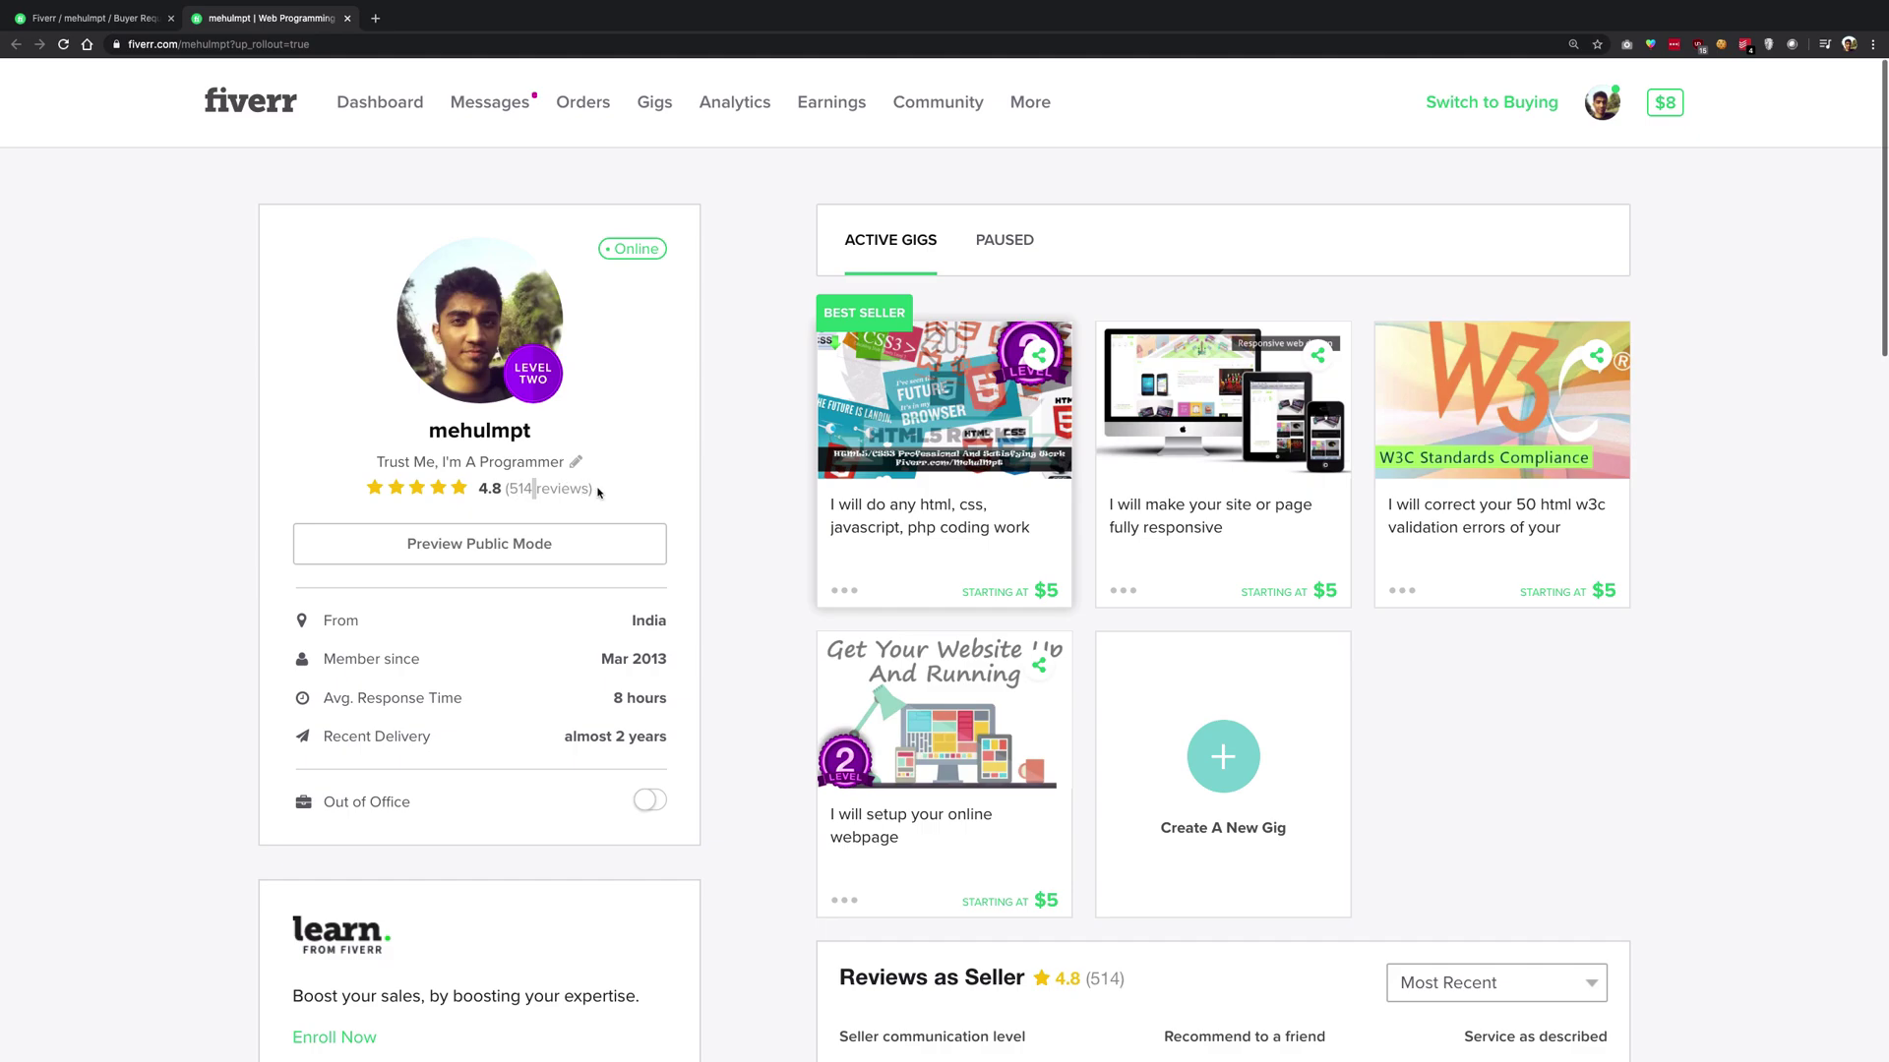
pyautogui.moveTo(597, 492); pyautogui.dragTo(477, 488)
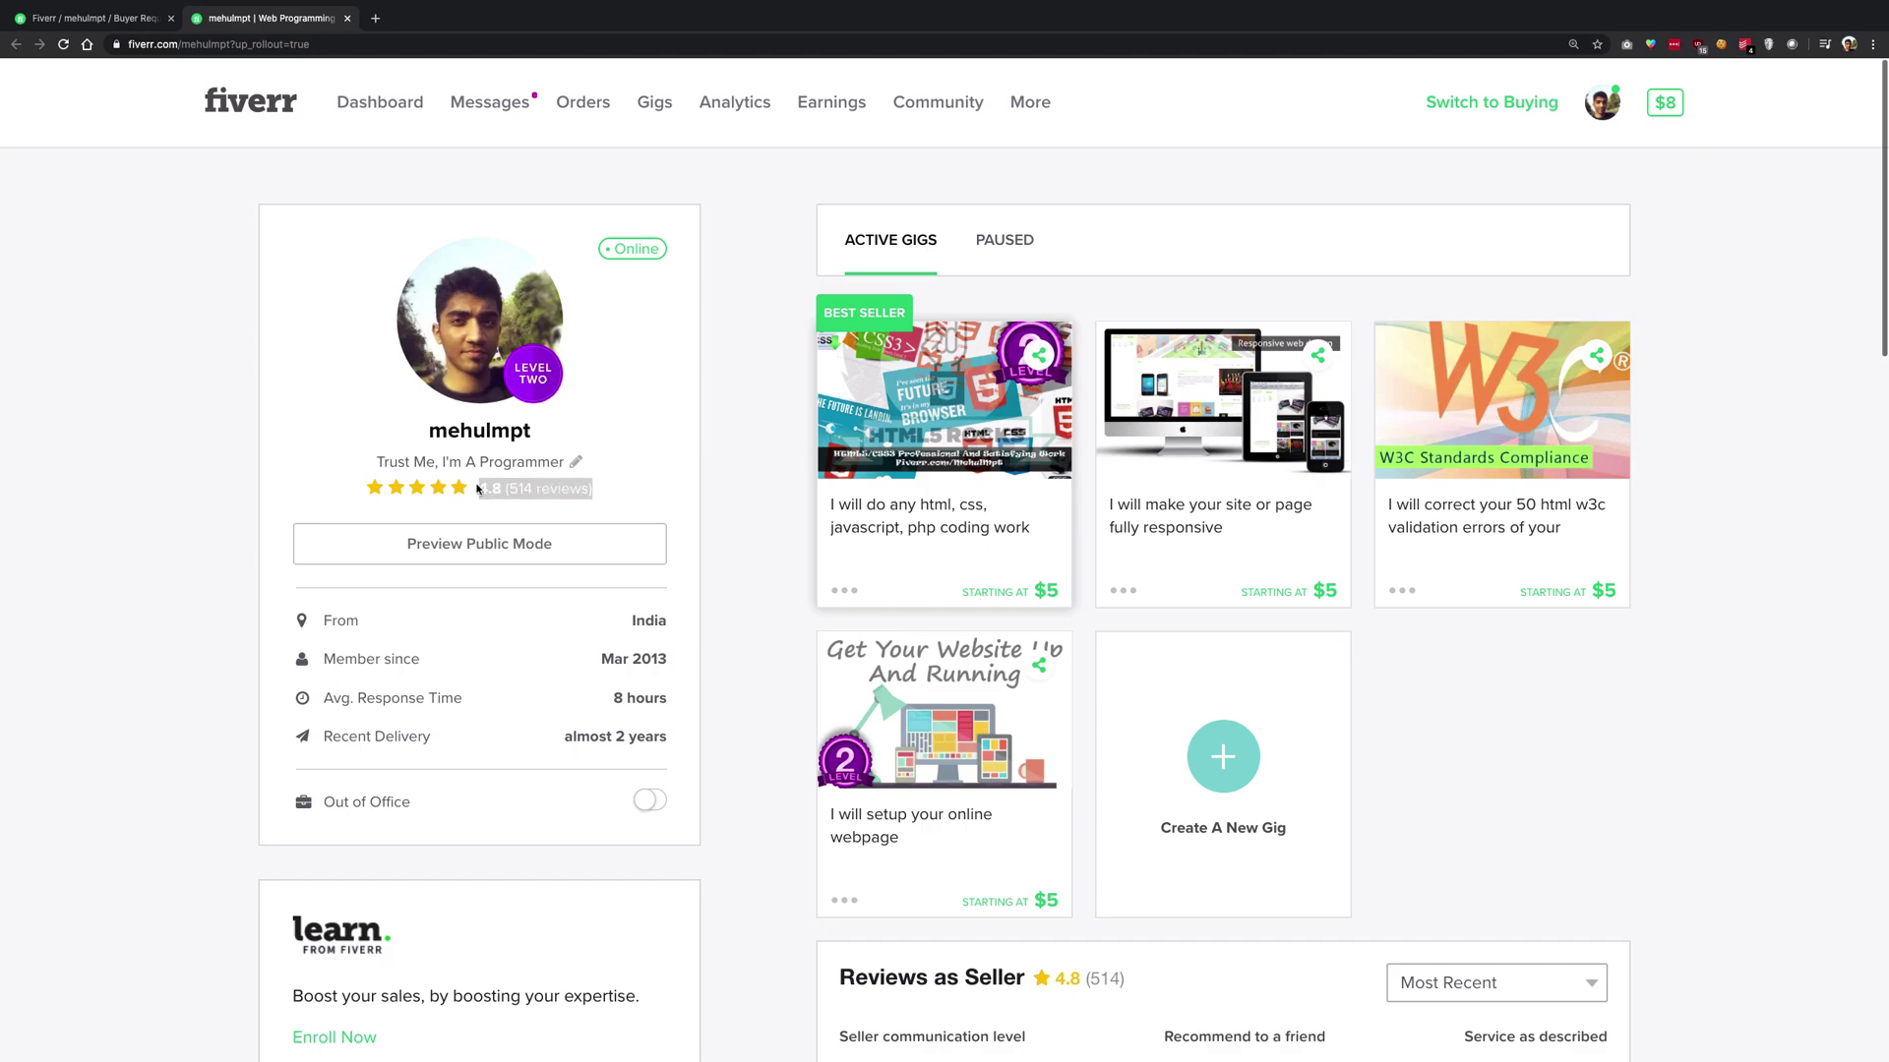
# Compare the 4.8 score and 514 review count, then switch back to Buyer Requests.
pyautogui.click(97, 18)
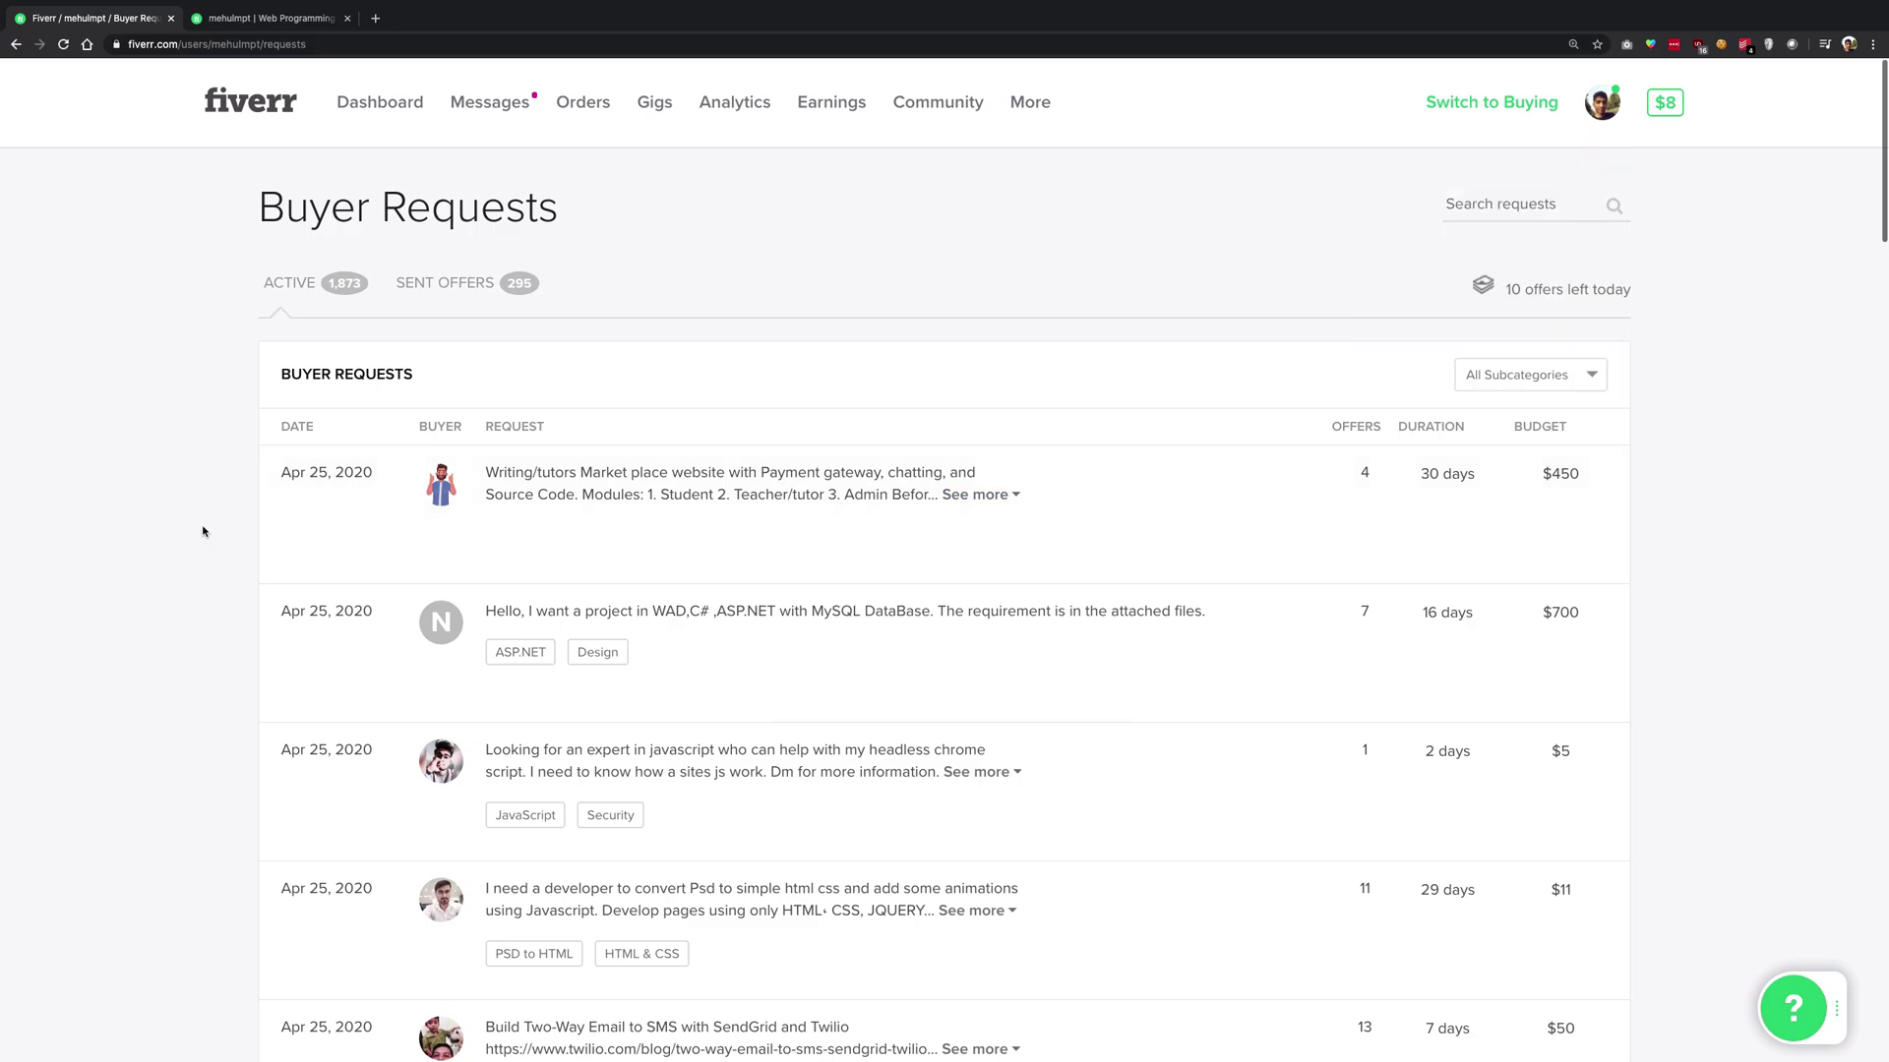
pyautogui.scroll(-3, 203, 531)
pyautogui.click(245, 22)
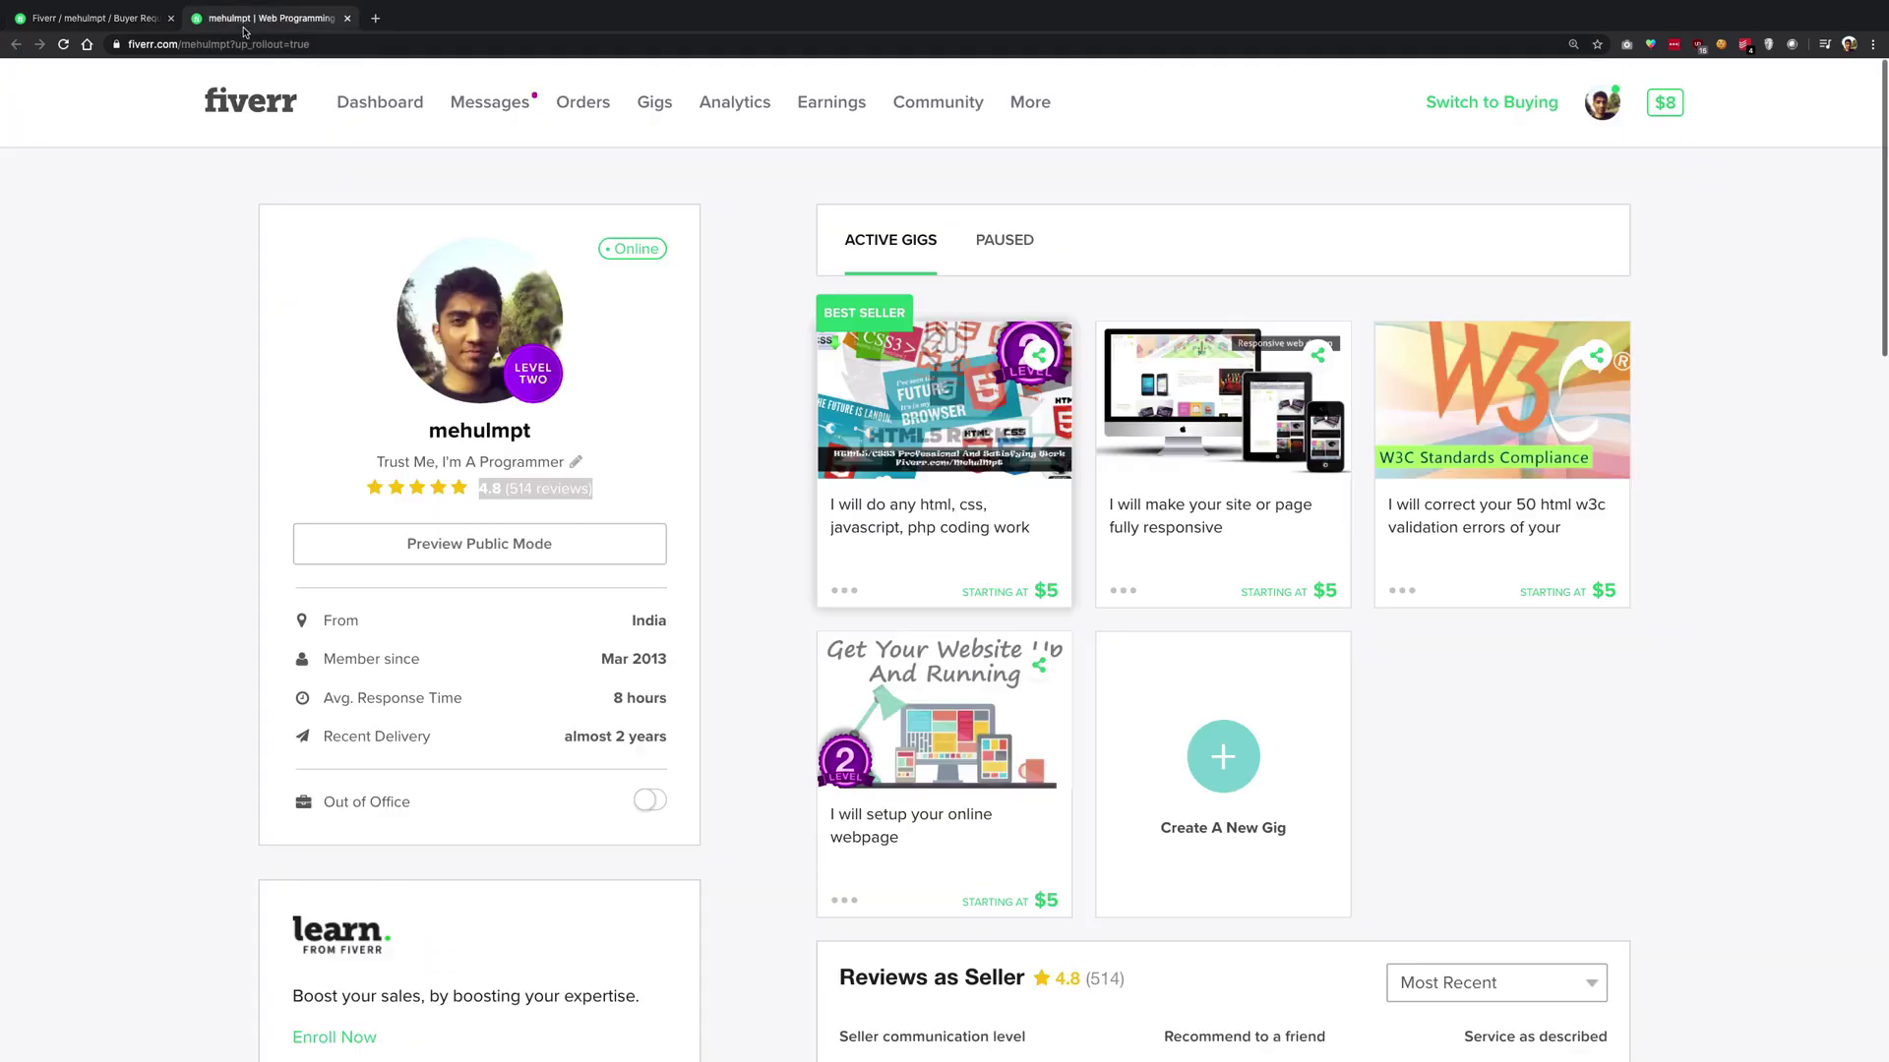
pyautogui.click(380, 498)
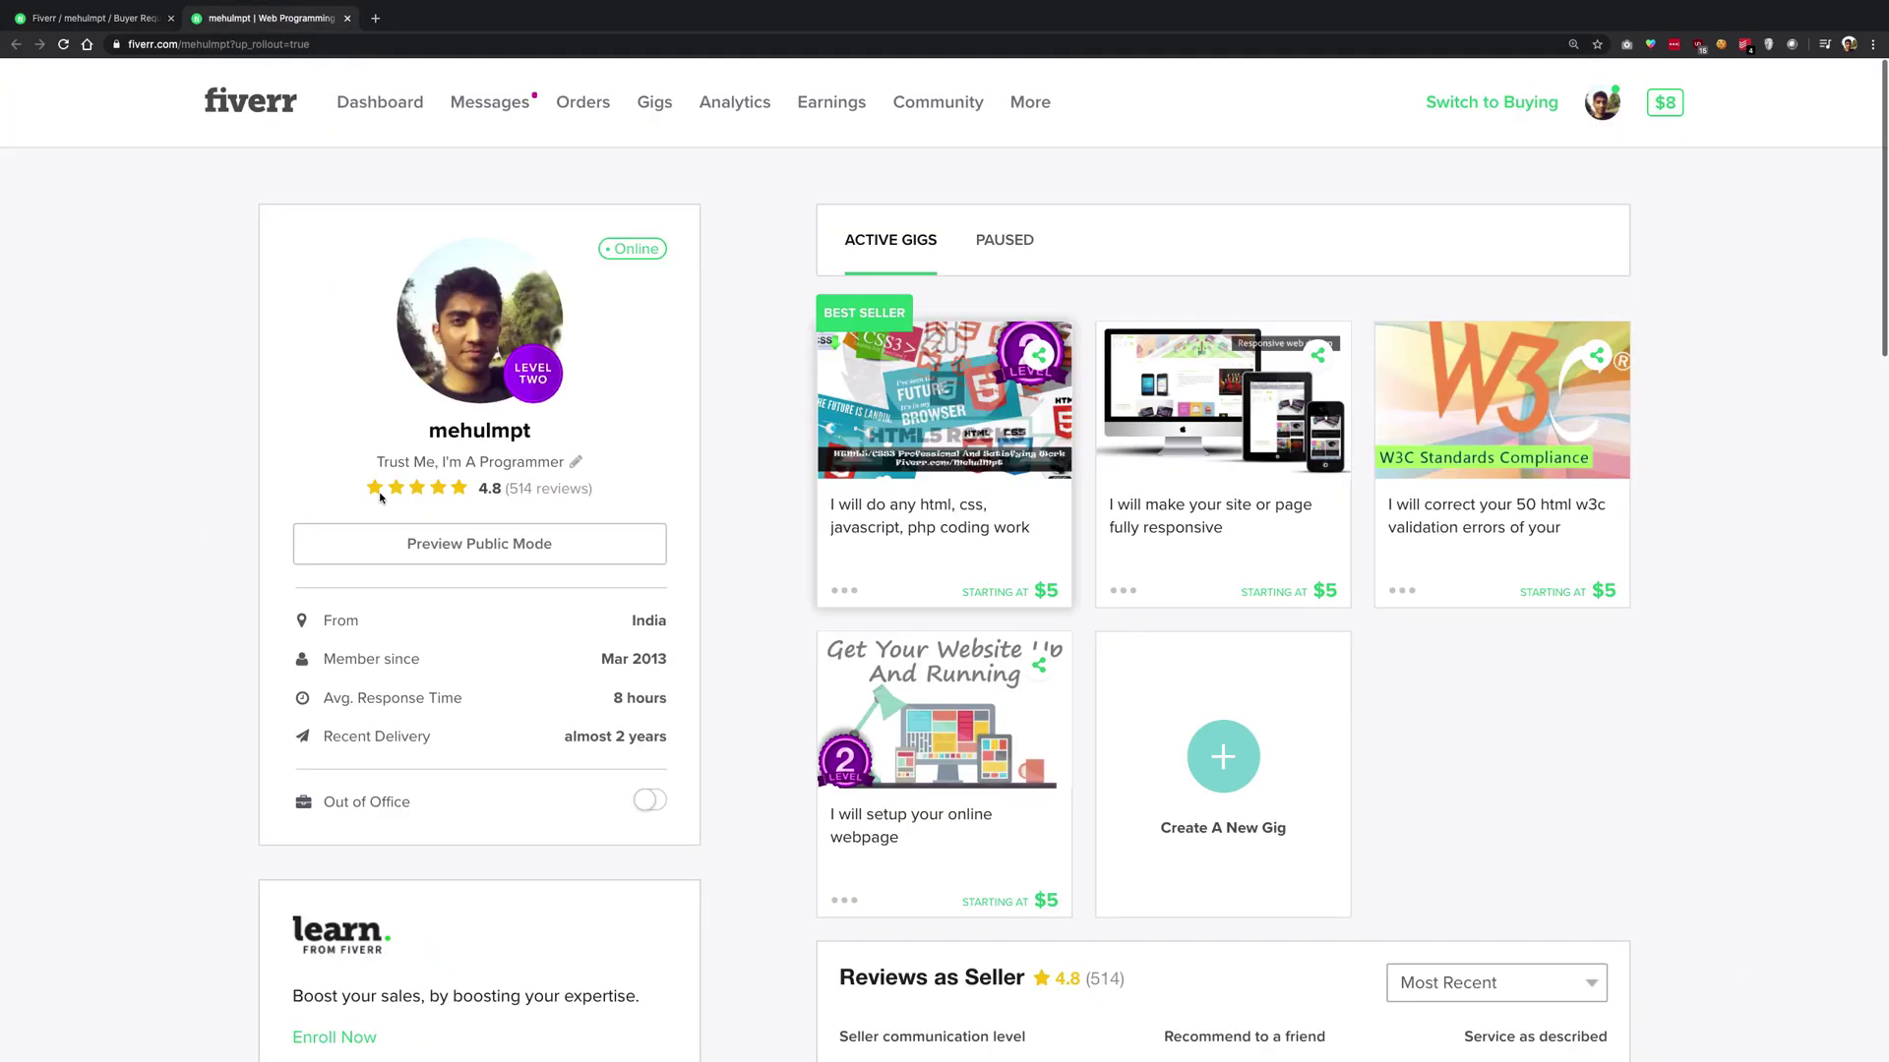
pyautogui.doubleClick(527, 494)
pyautogui.doubleClick(478, 494)
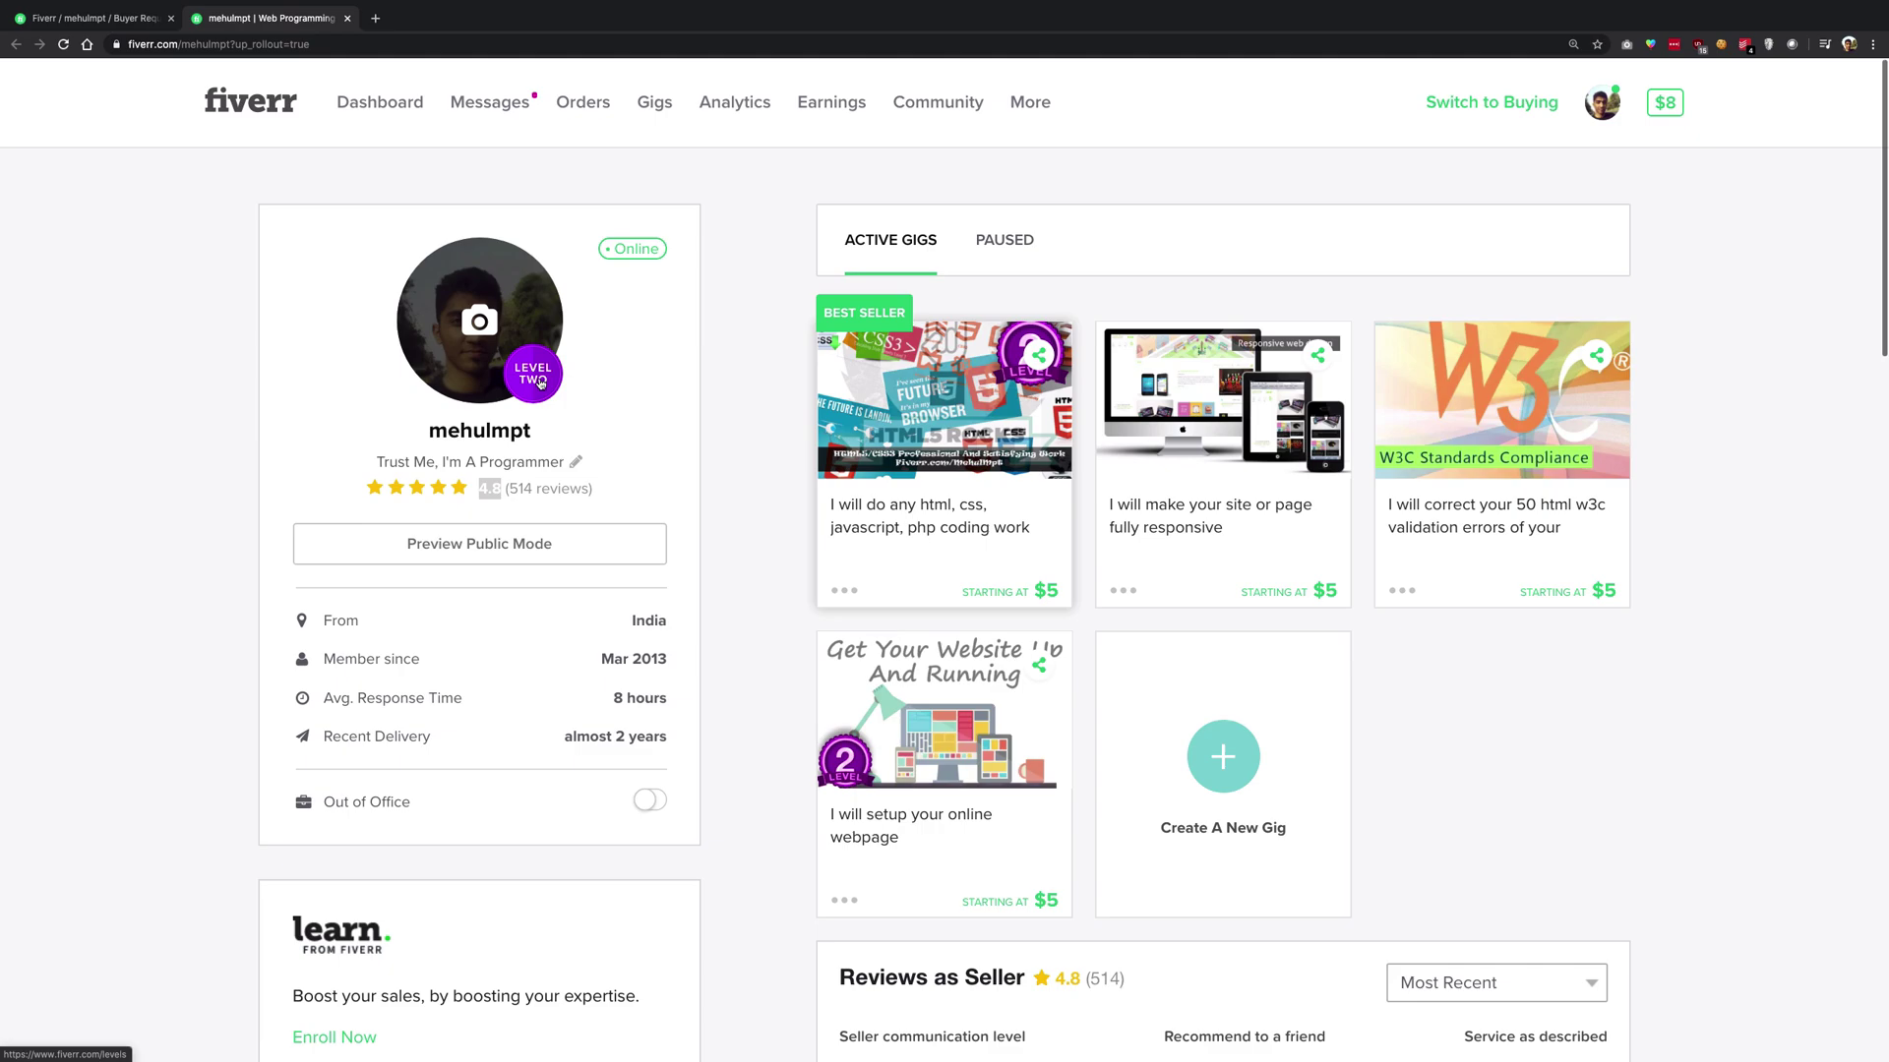
pyautogui.click(500, 489)
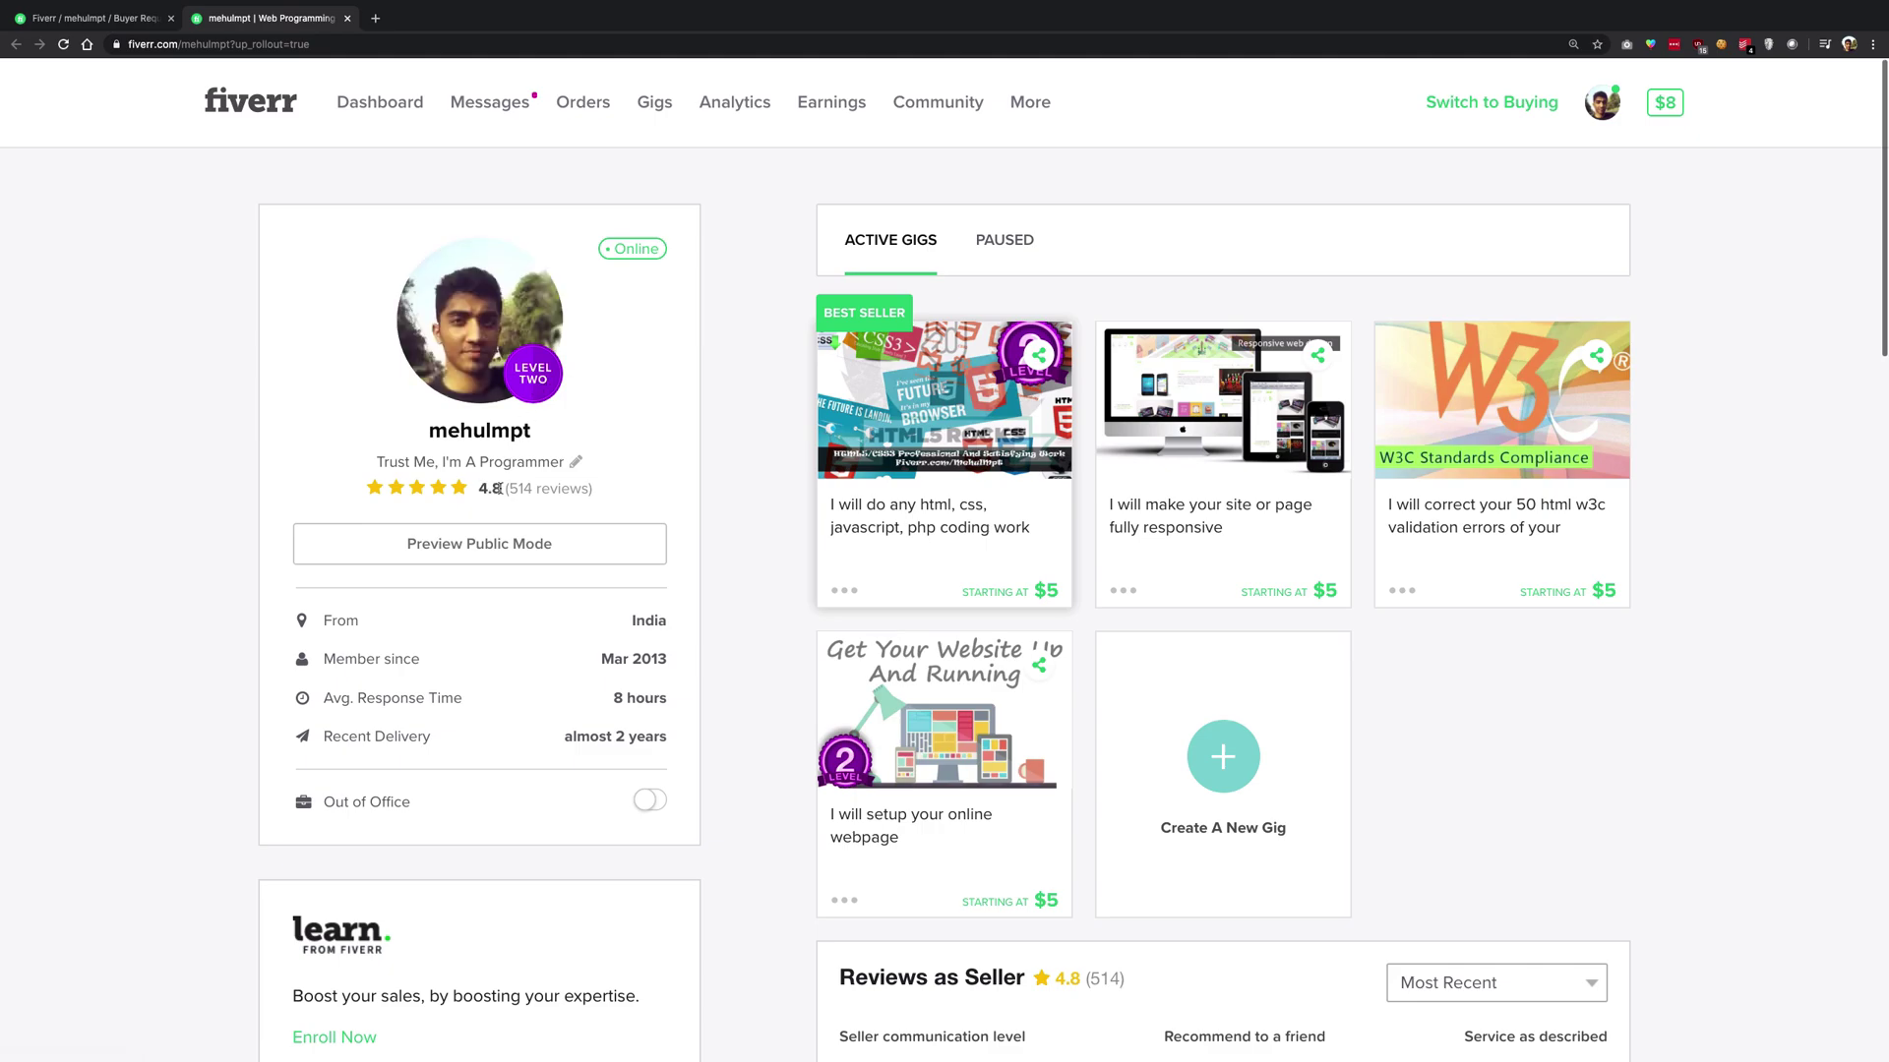
pyautogui.click(145, 24)
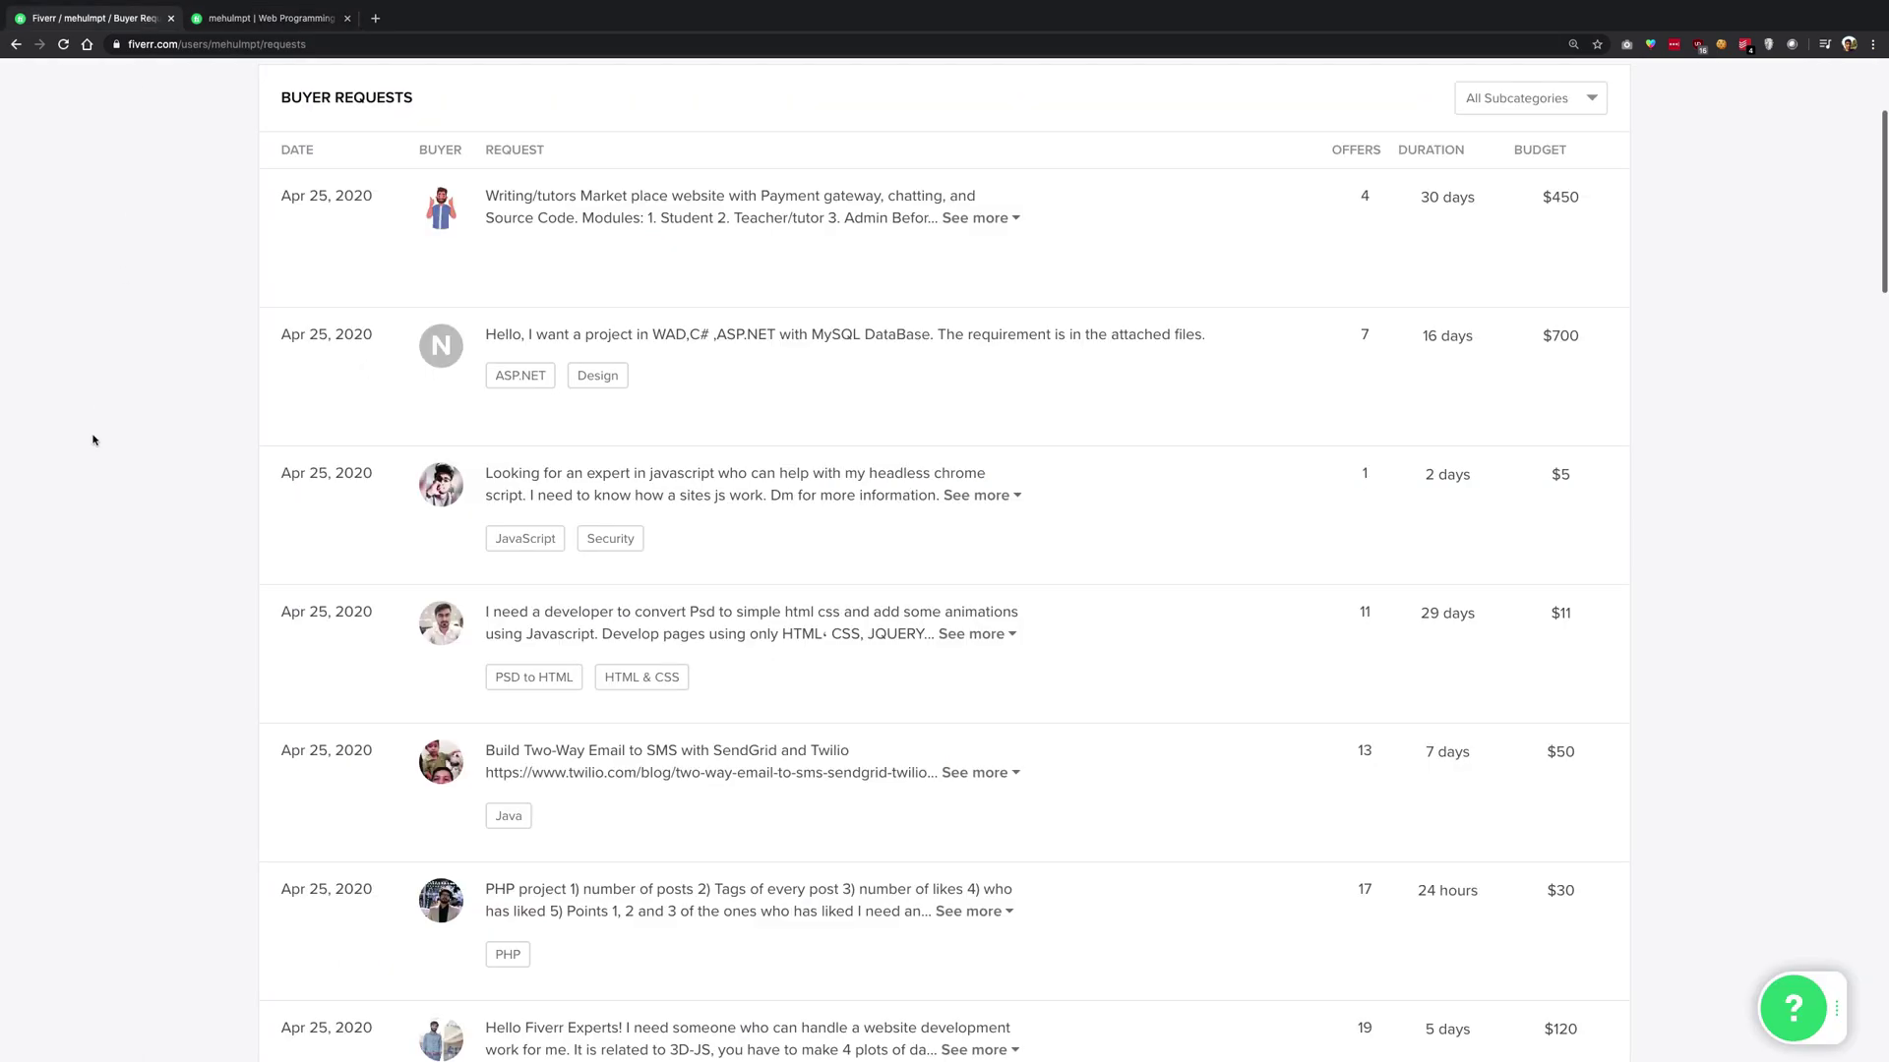
# Expand the $5 JavaScript request's full description, check its $5 budget, and zoom the page in.
pyautogui.moveTo(1500, 541)
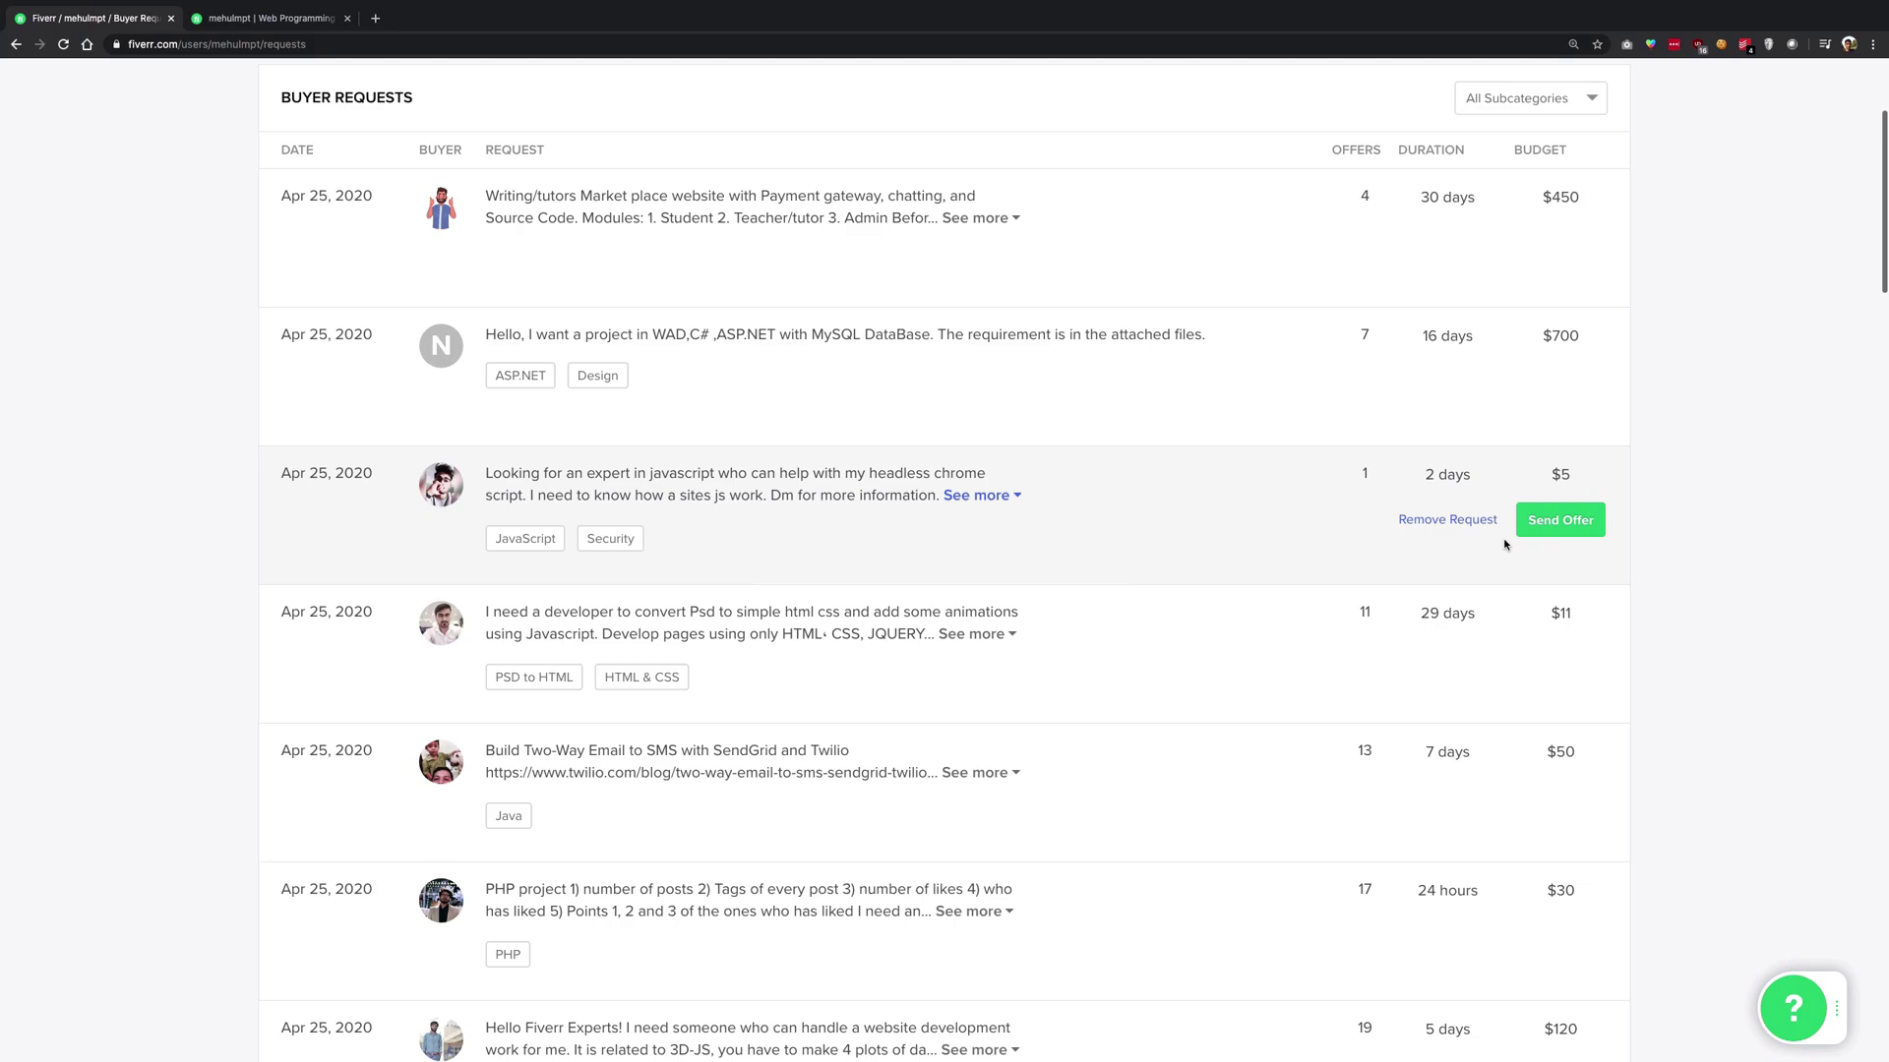
pyautogui.scroll(-2, 1189, 522)
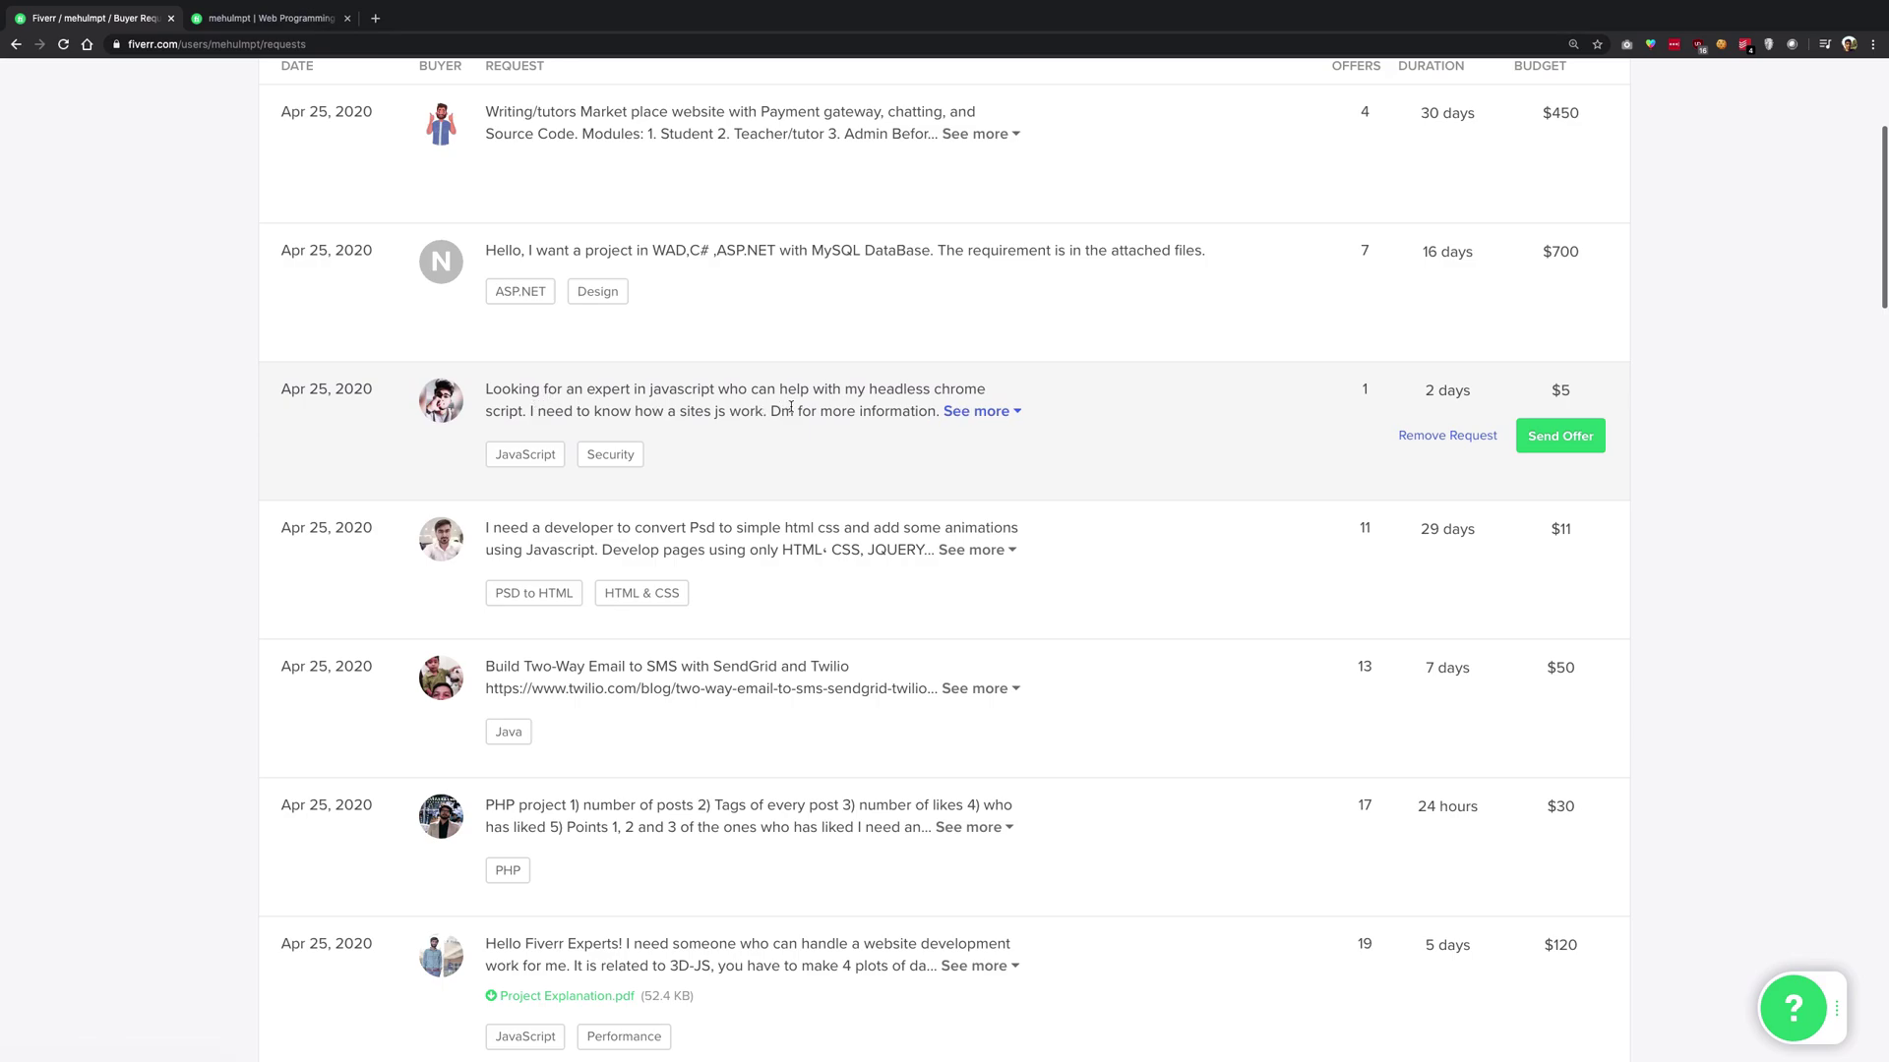
pyautogui.click(977, 411)
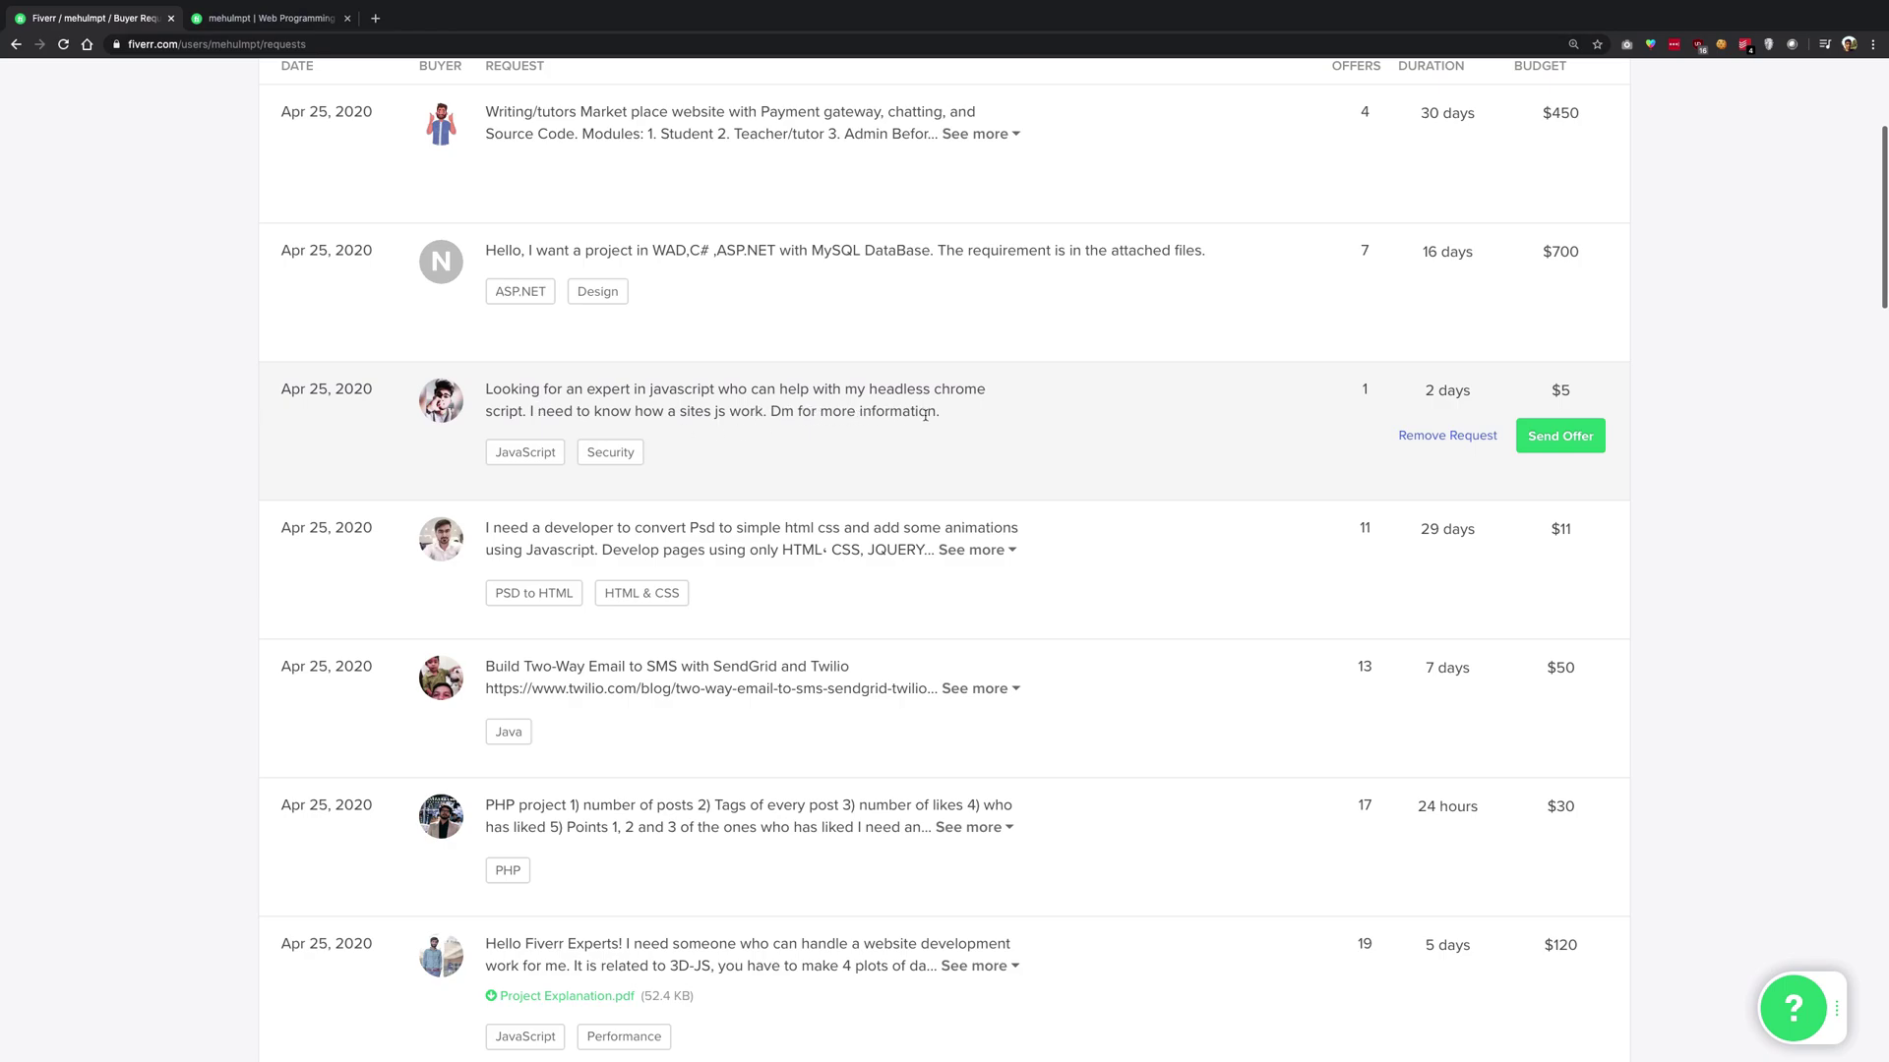
pyautogui.doubleClick(1560, 390)
pyautogui.doubleClick(1566, 390)
pyautogui.press('super+equal')
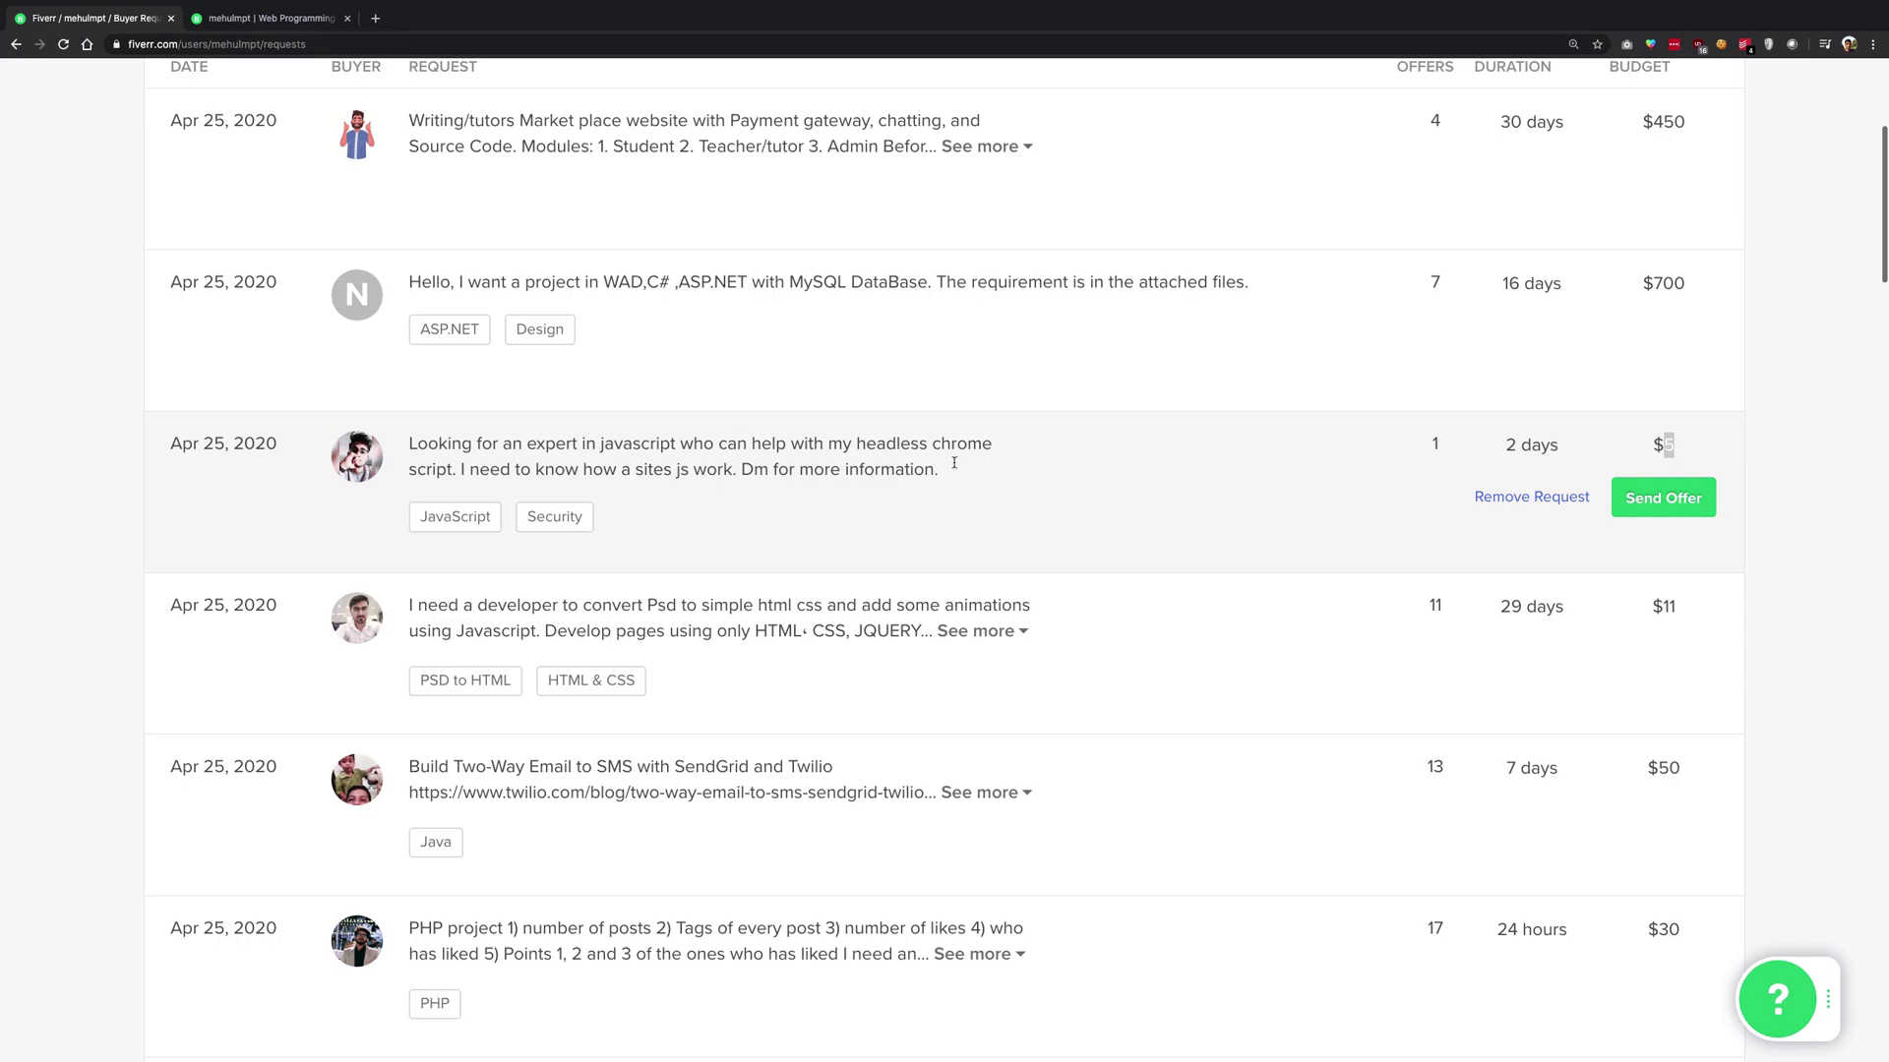
pyautogui.click(1081, 484)
# Start an offer with the html/css/javascript/php gig, writing 'Hey! I just saw your proposal. We can surely do it in 5$'.
pyautogui.click(1618, 494)
pyautogui.click(981, 528)
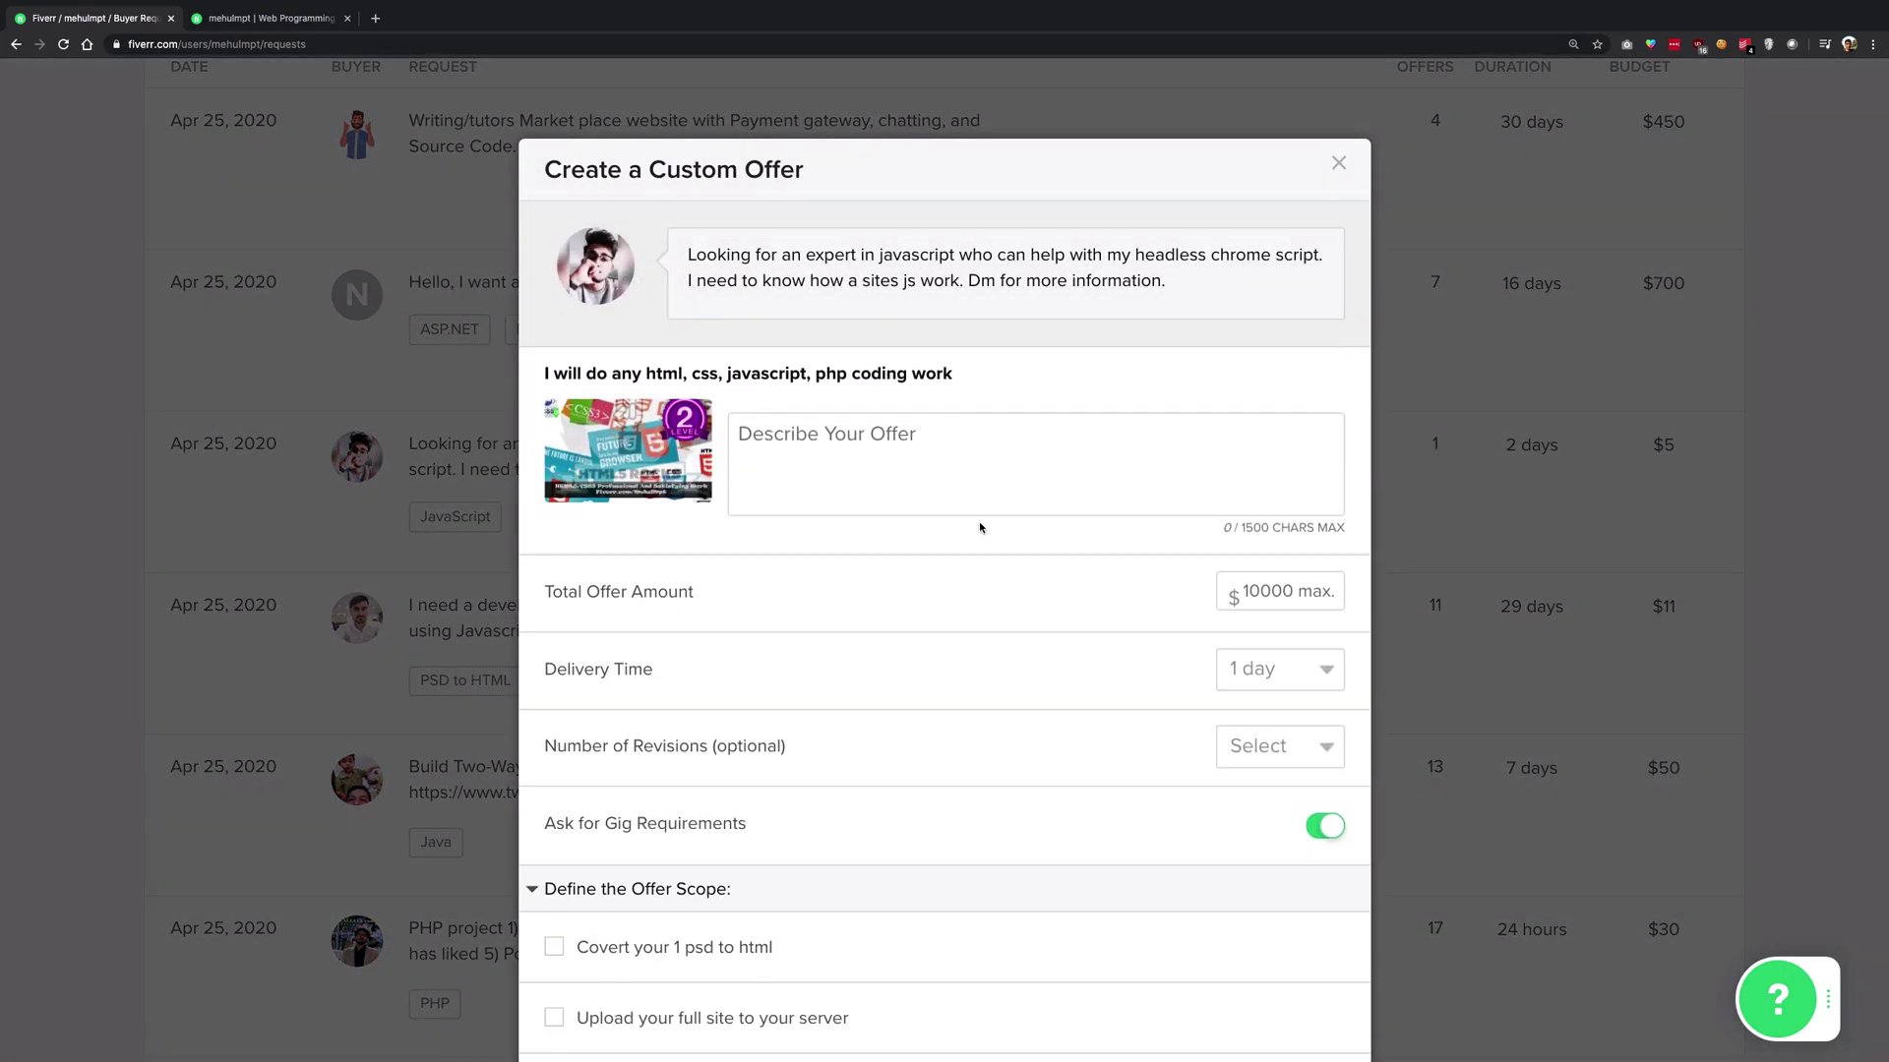
pyautogui.click(944, 484)
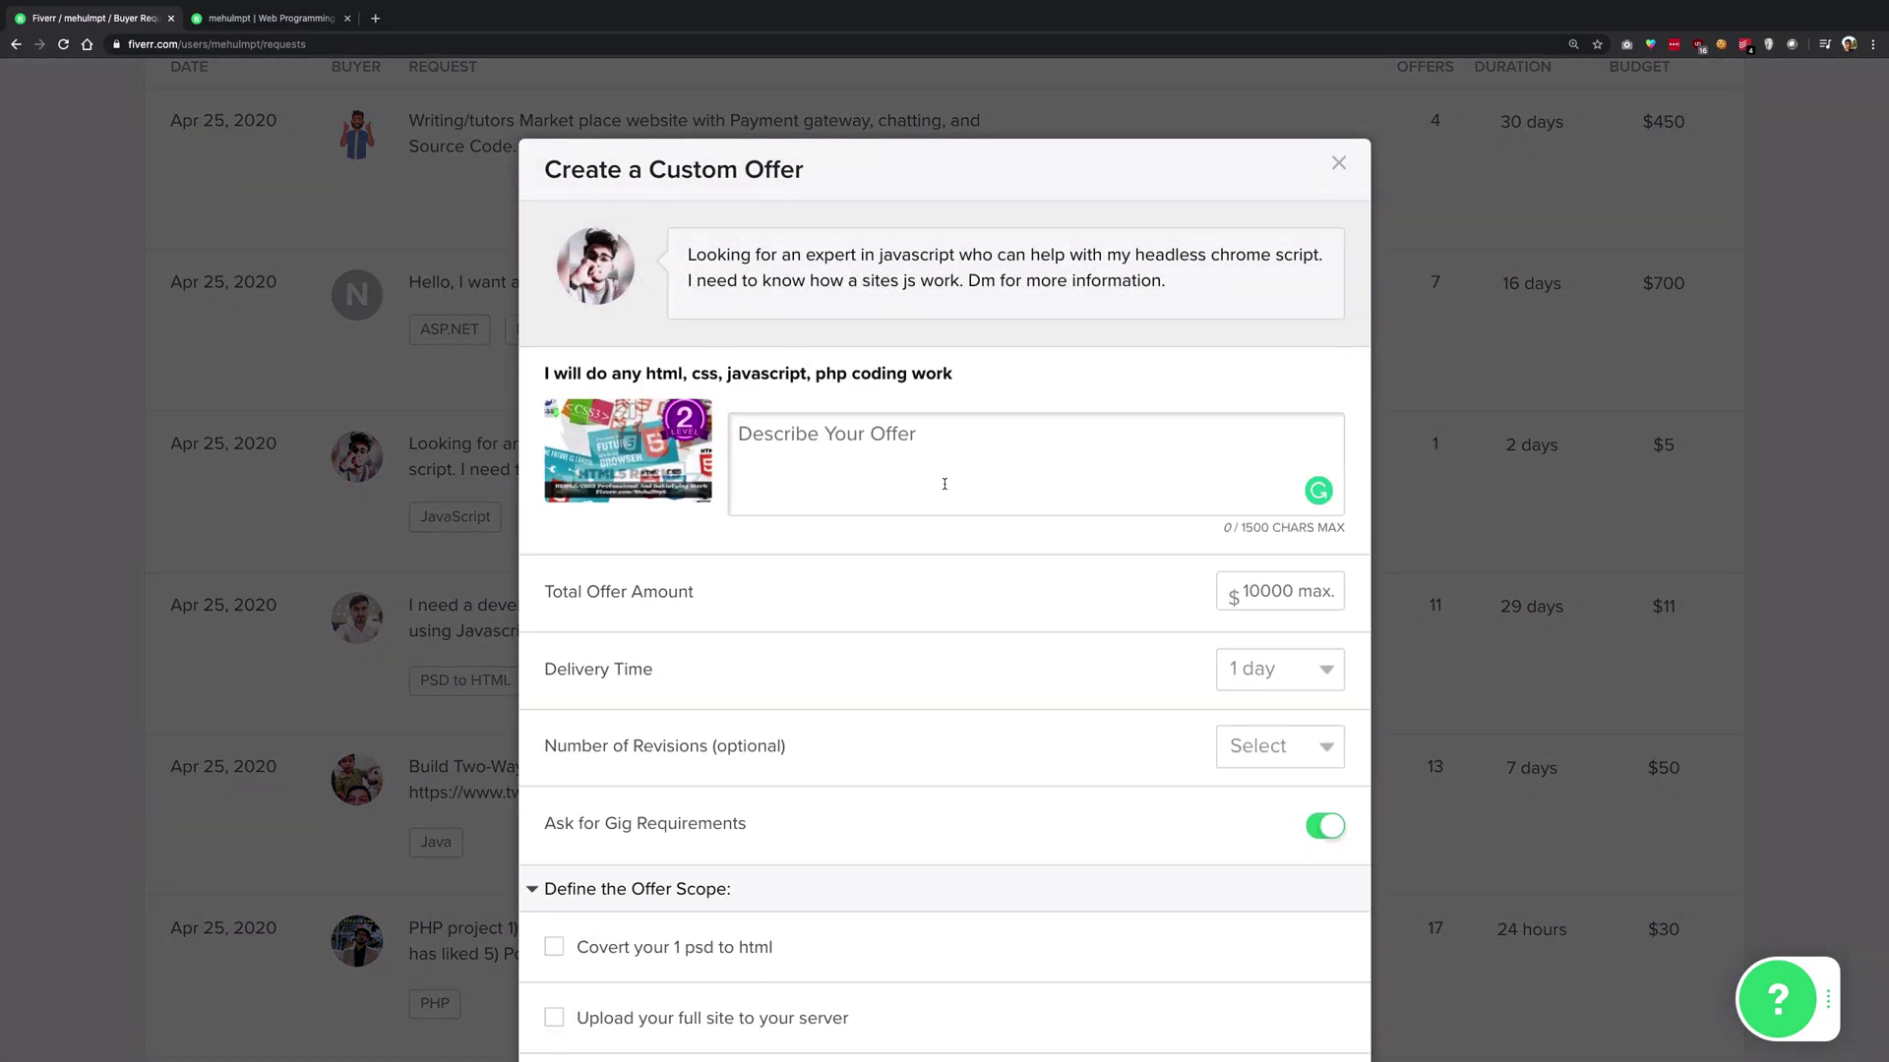
pyautogui.write('Hey')
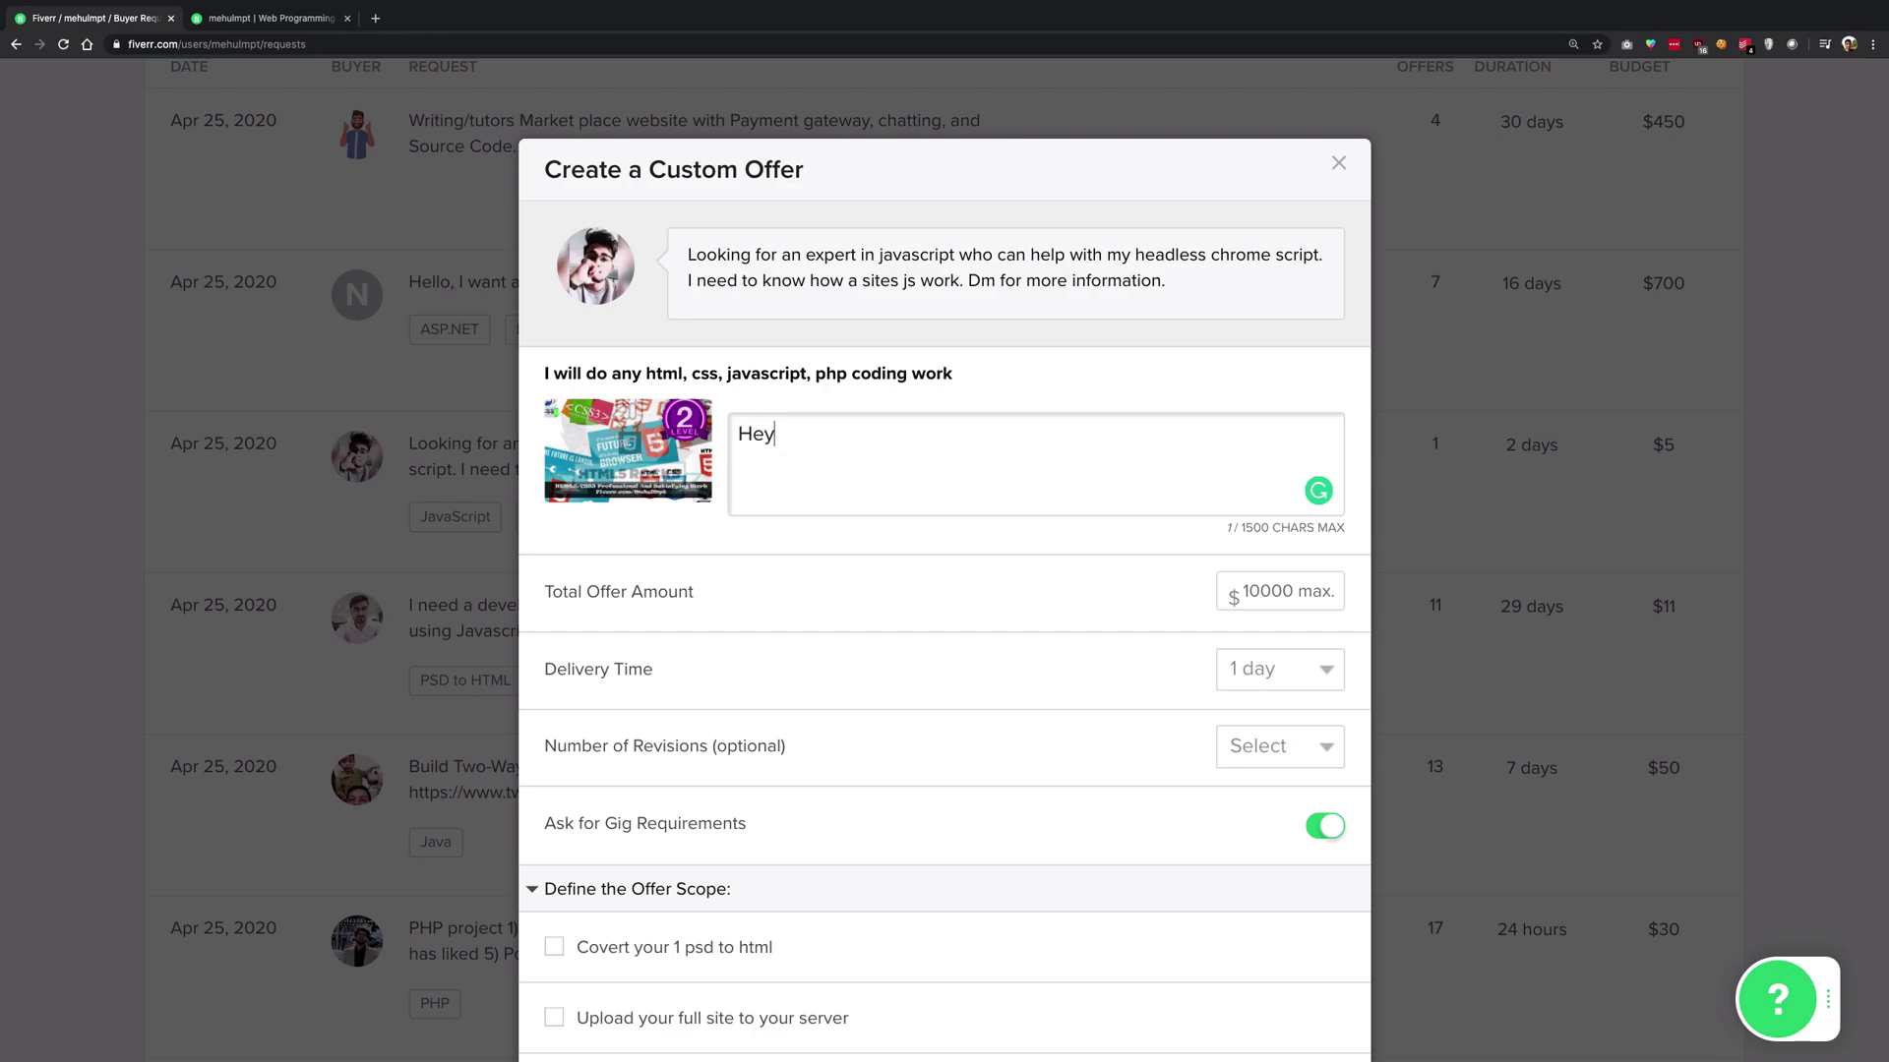
pyautogui.write('! I just saw your proposal')
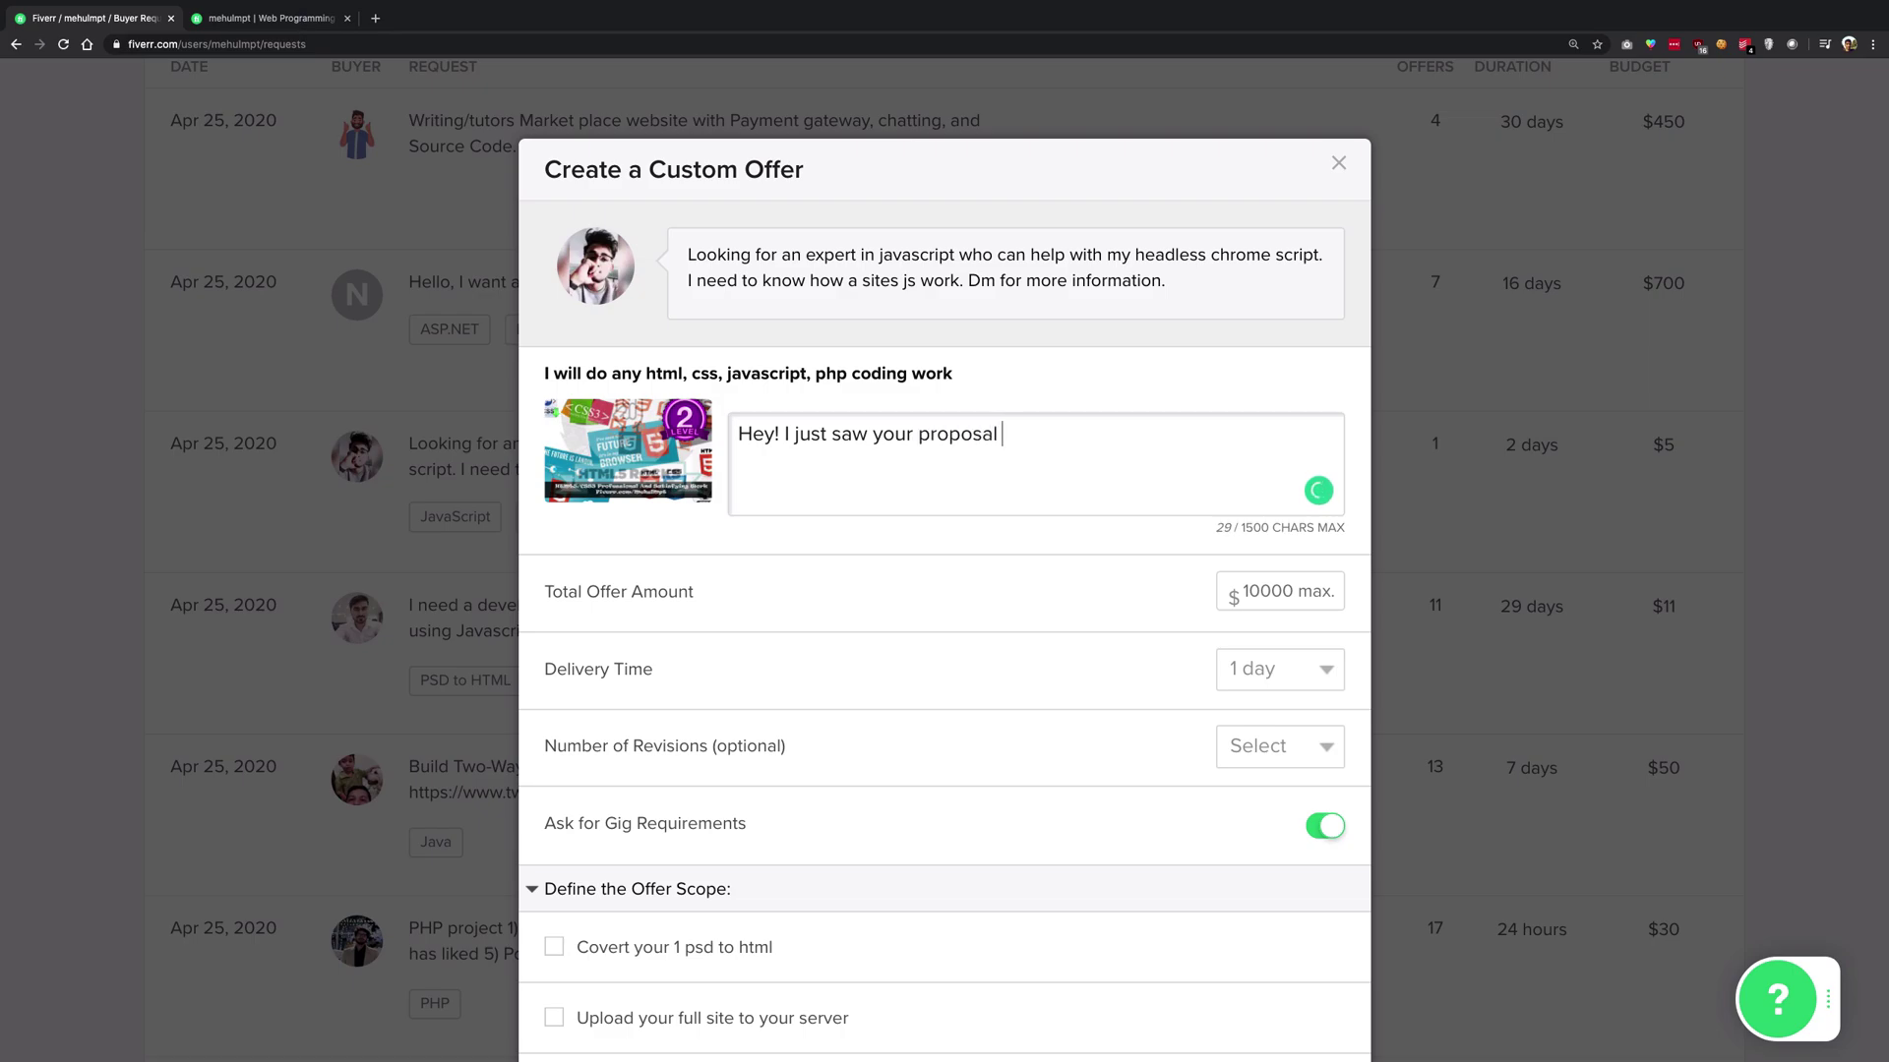
pyautogui.press('BackSpace')
pyautogui.write('. We can surely do in')
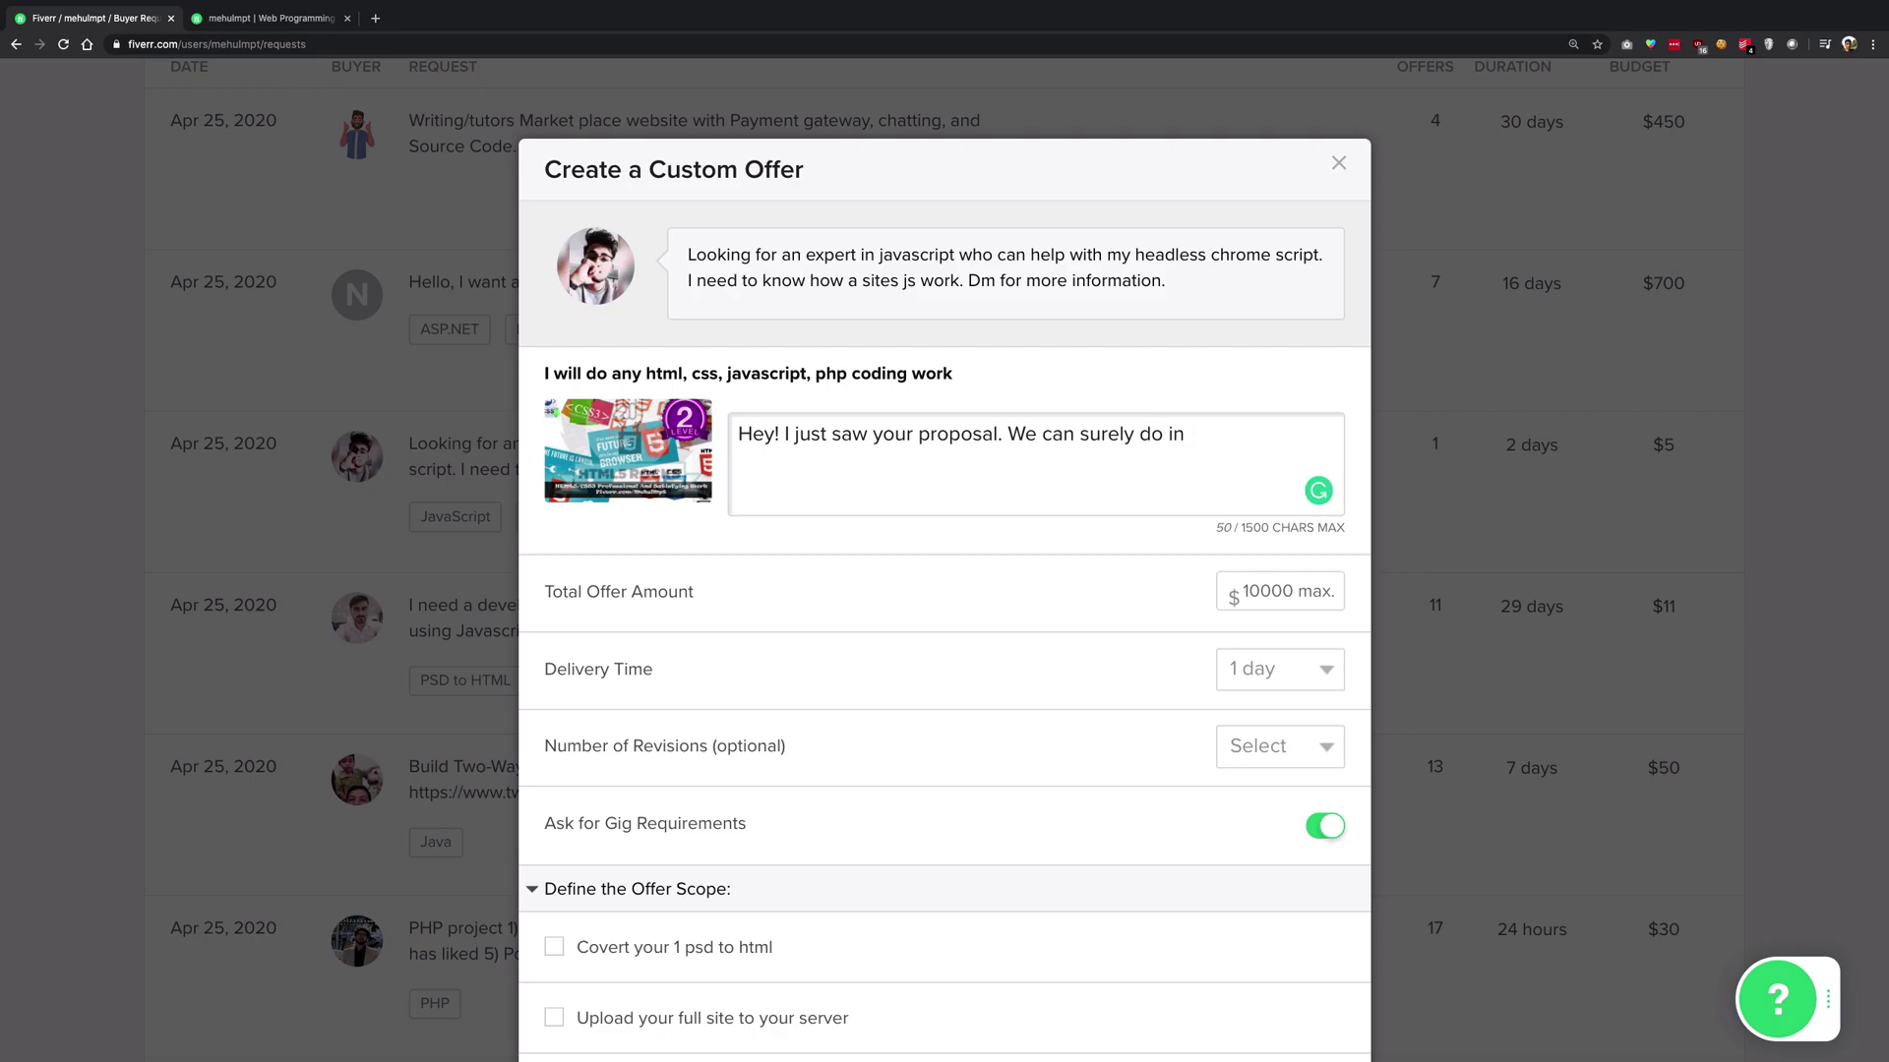
pyautogui.press('BackSpace')
pyautogui.write('t in 5$')
# Add a request for the headless chrome script contents and change 'in 5$' to 'for 5$'.
pyautogui.hotkey('ctrl', 'a')
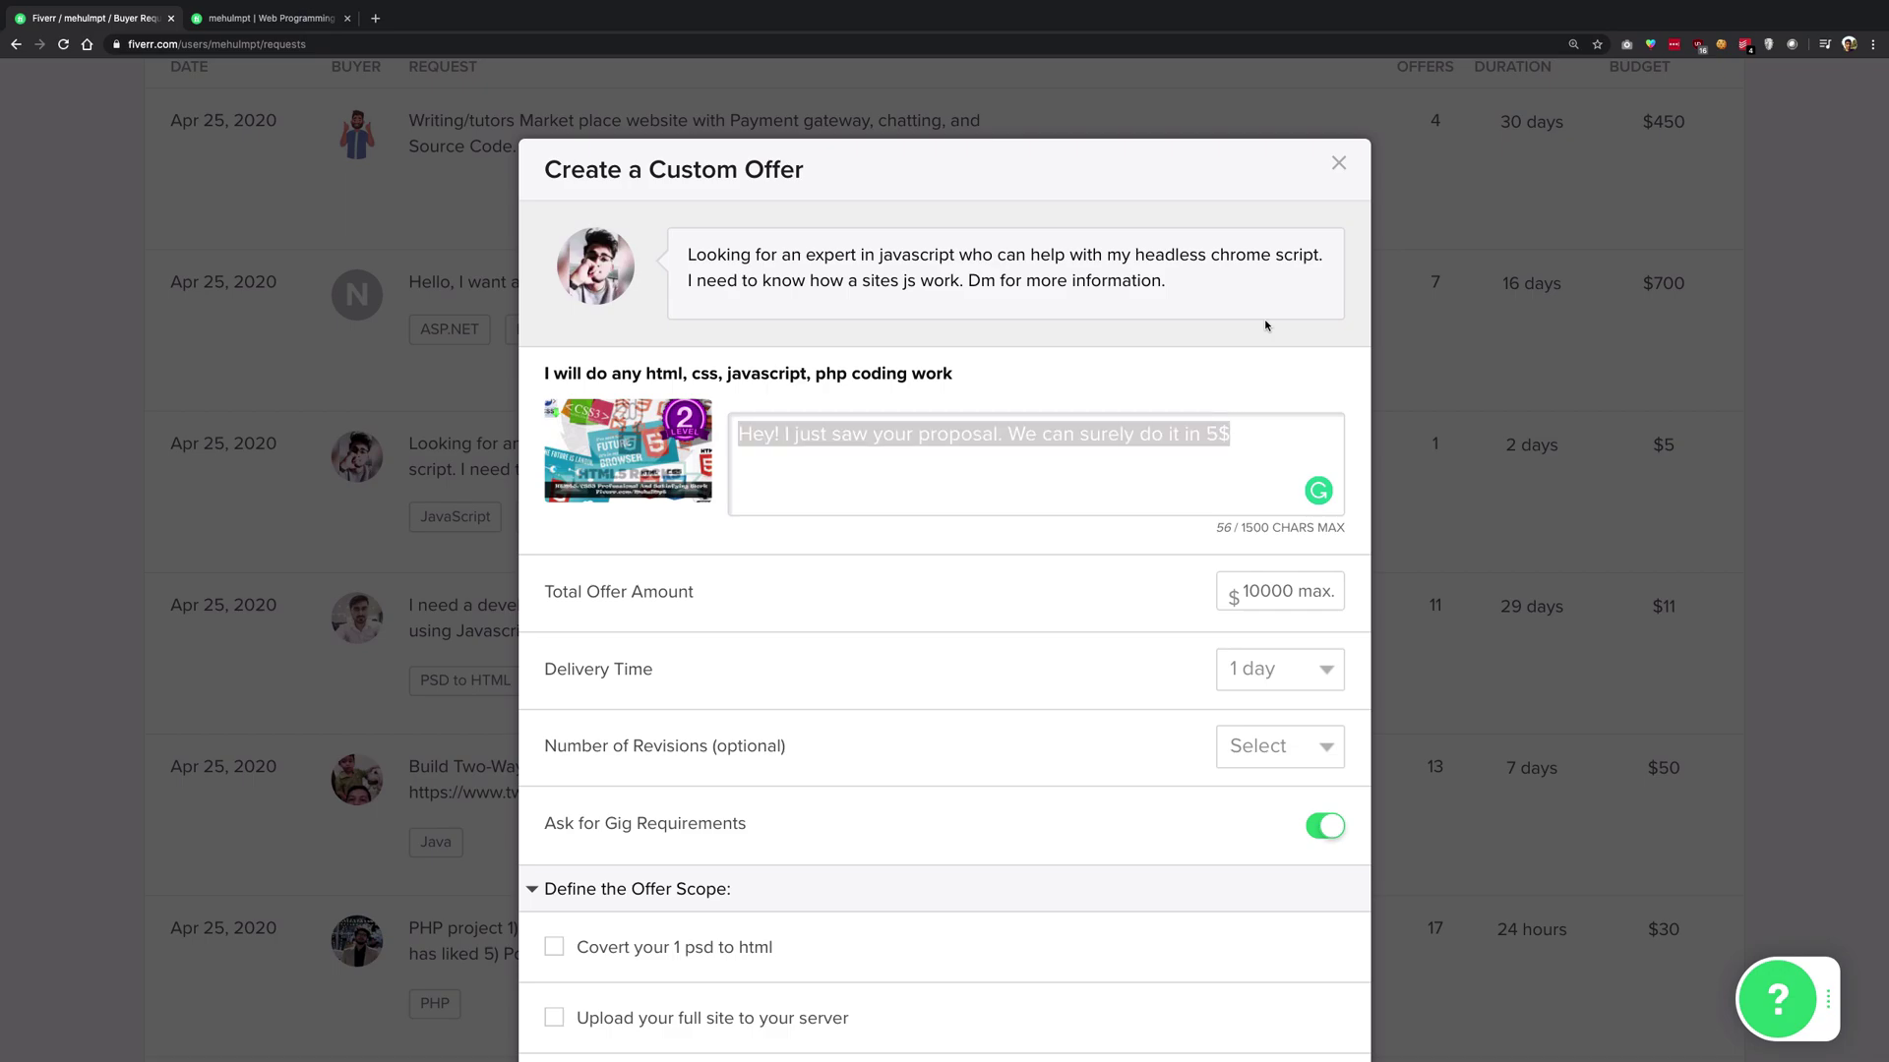
pyautogui.write('c')
pyautogui.hotkey('ctrl', 'z')
pyautogui.click(1237, 445)
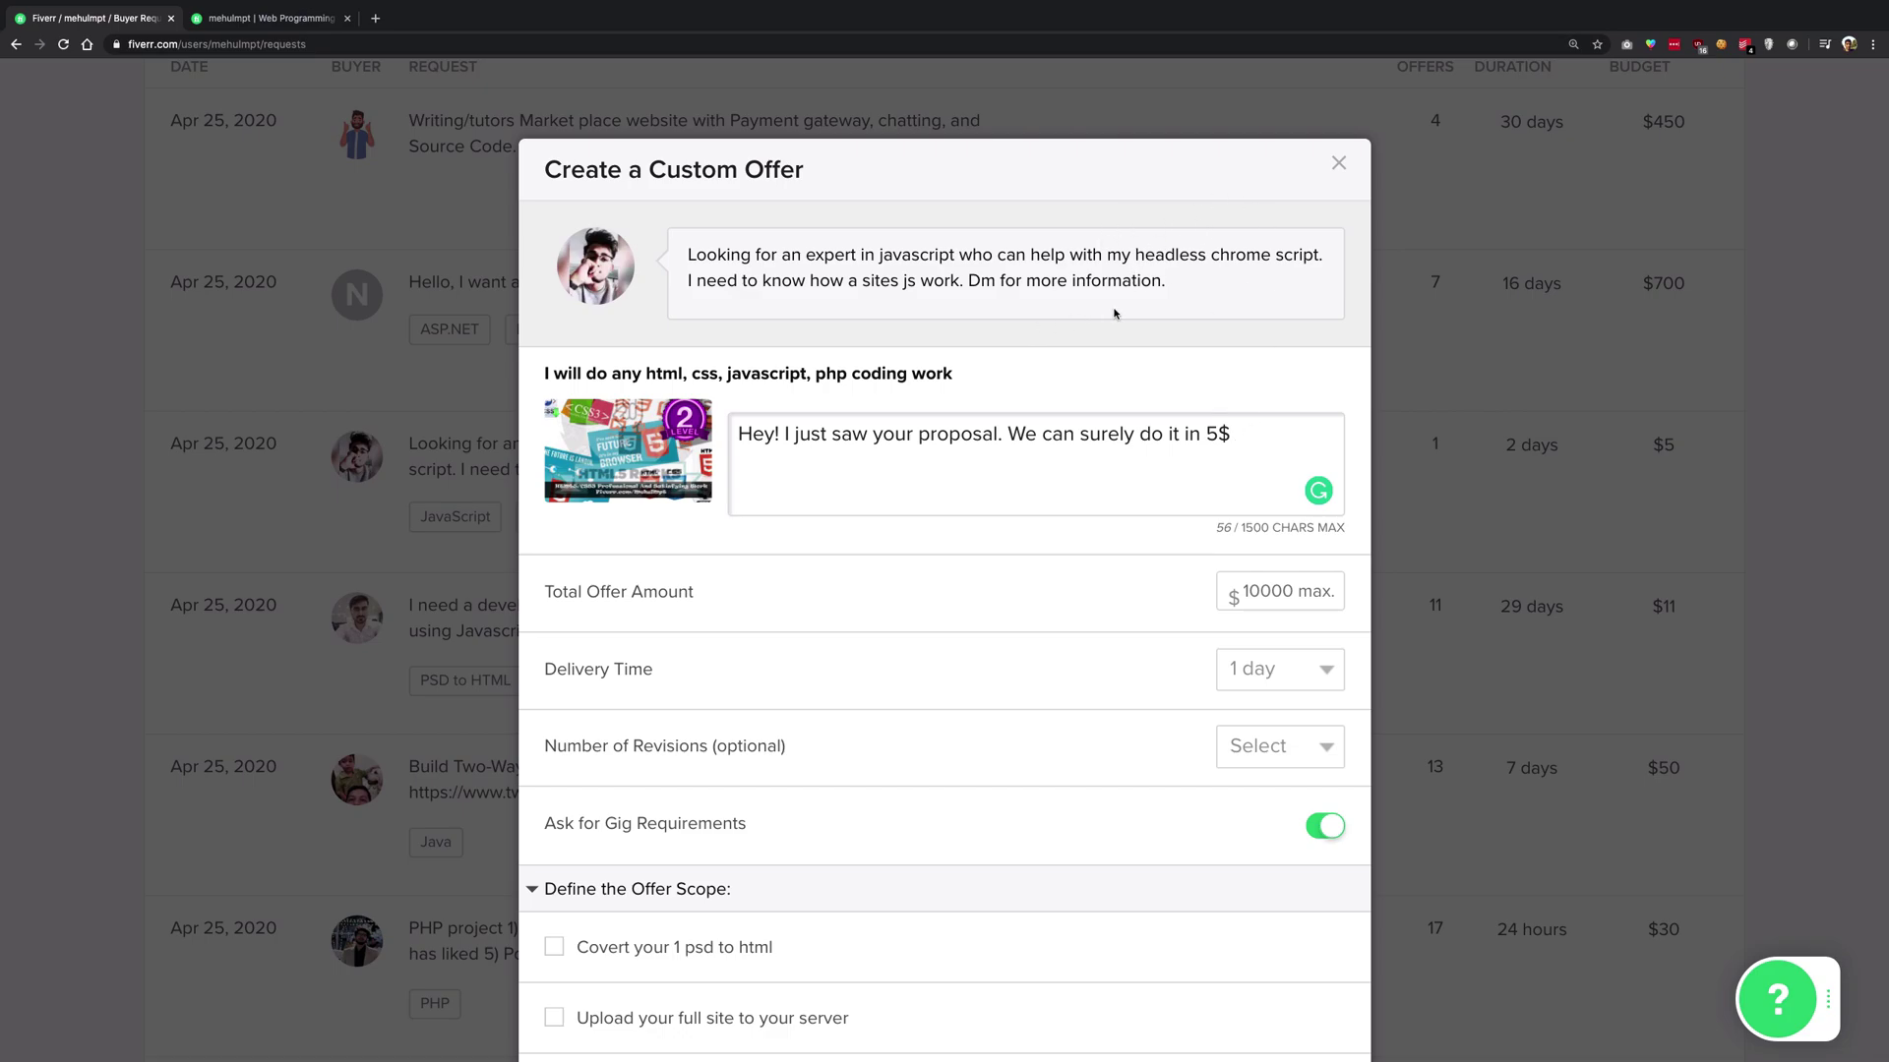
pyautogui.write('. Can you send me your headl')
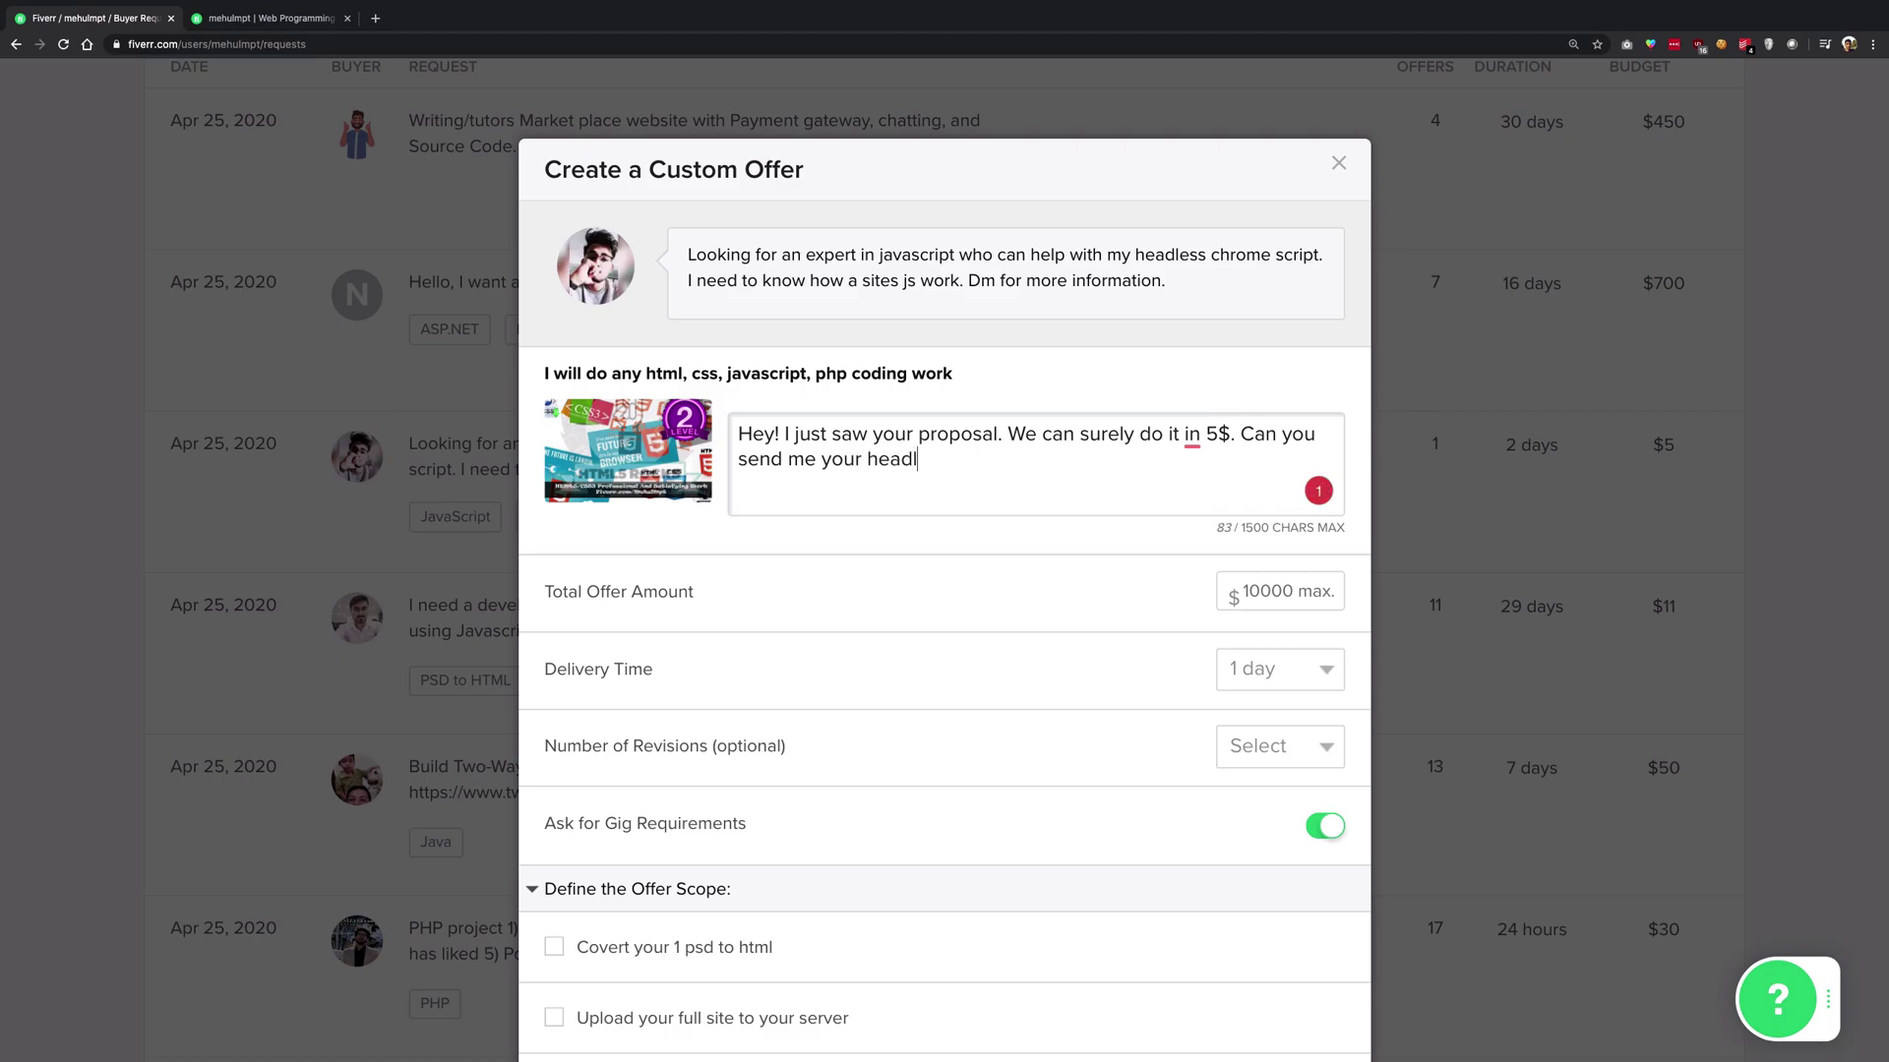
pyautogui.write('ess chrome script contents to review?')
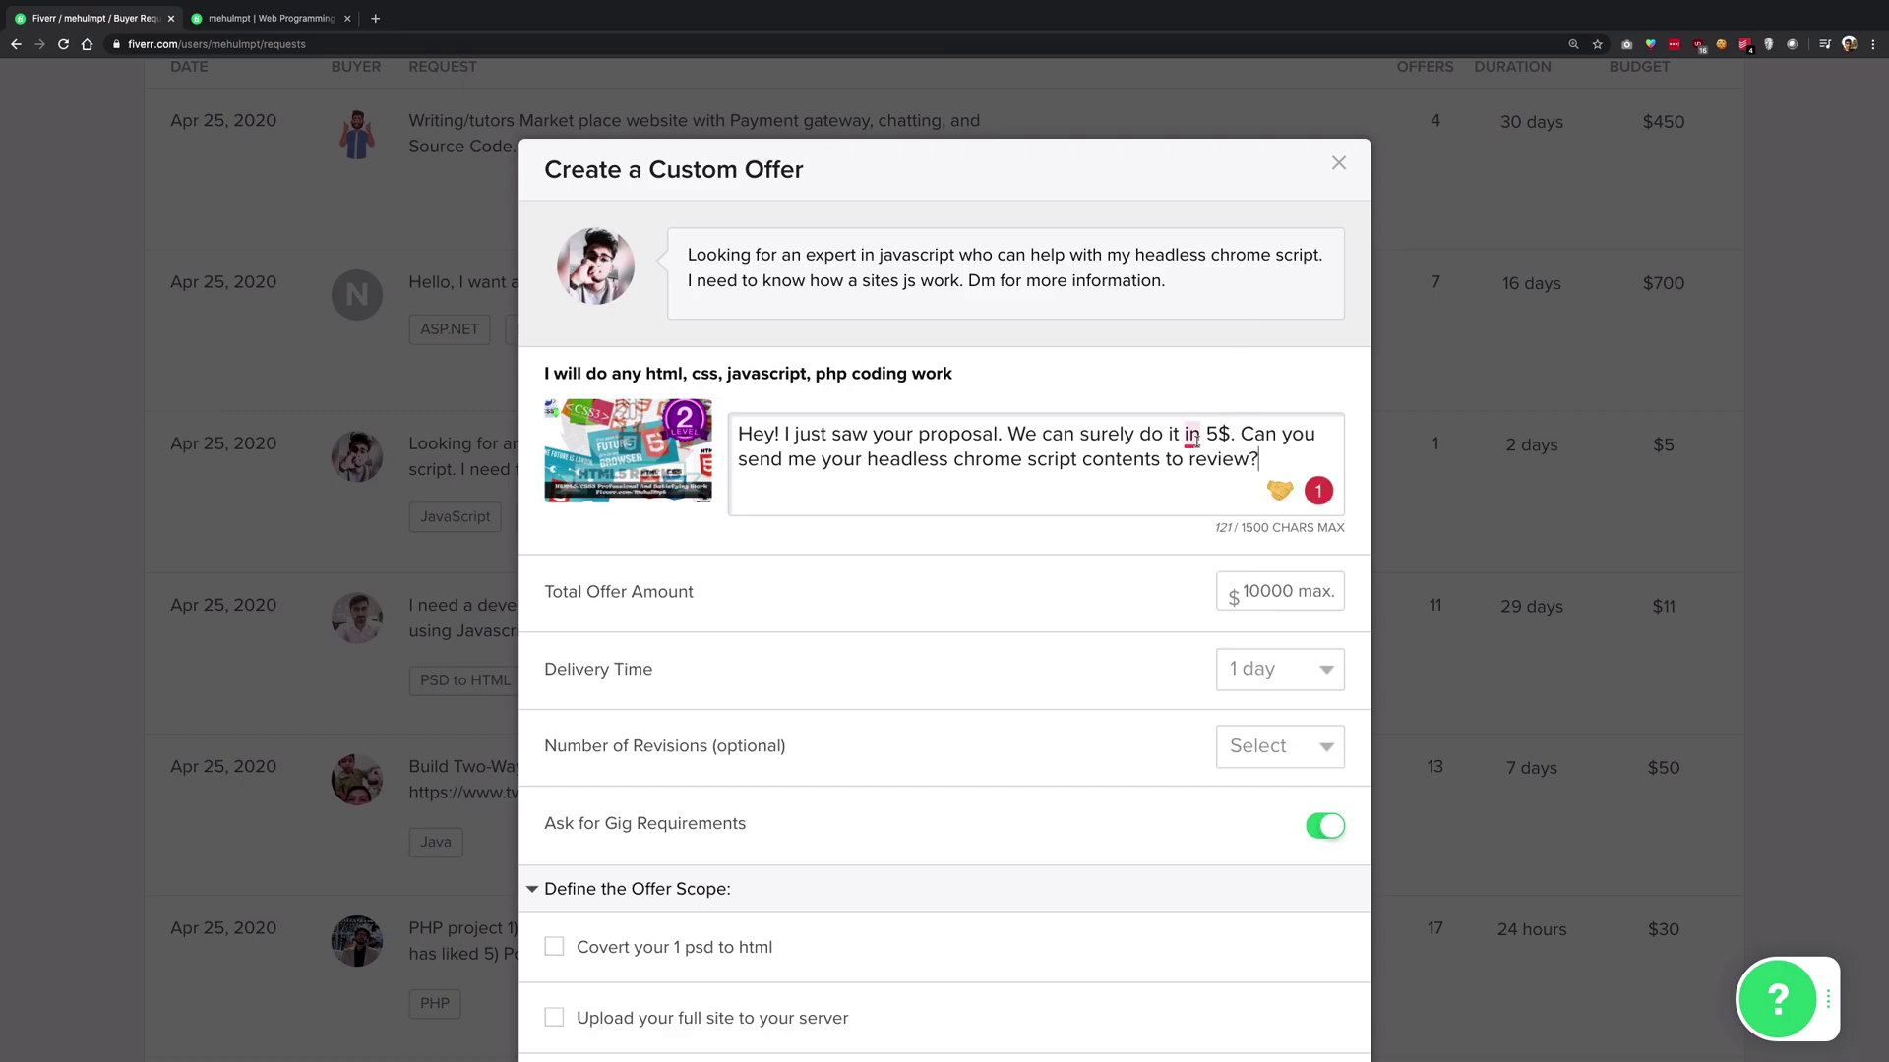
pyautogui.click(1191, 440)
pyautogui.click(1193, 513)
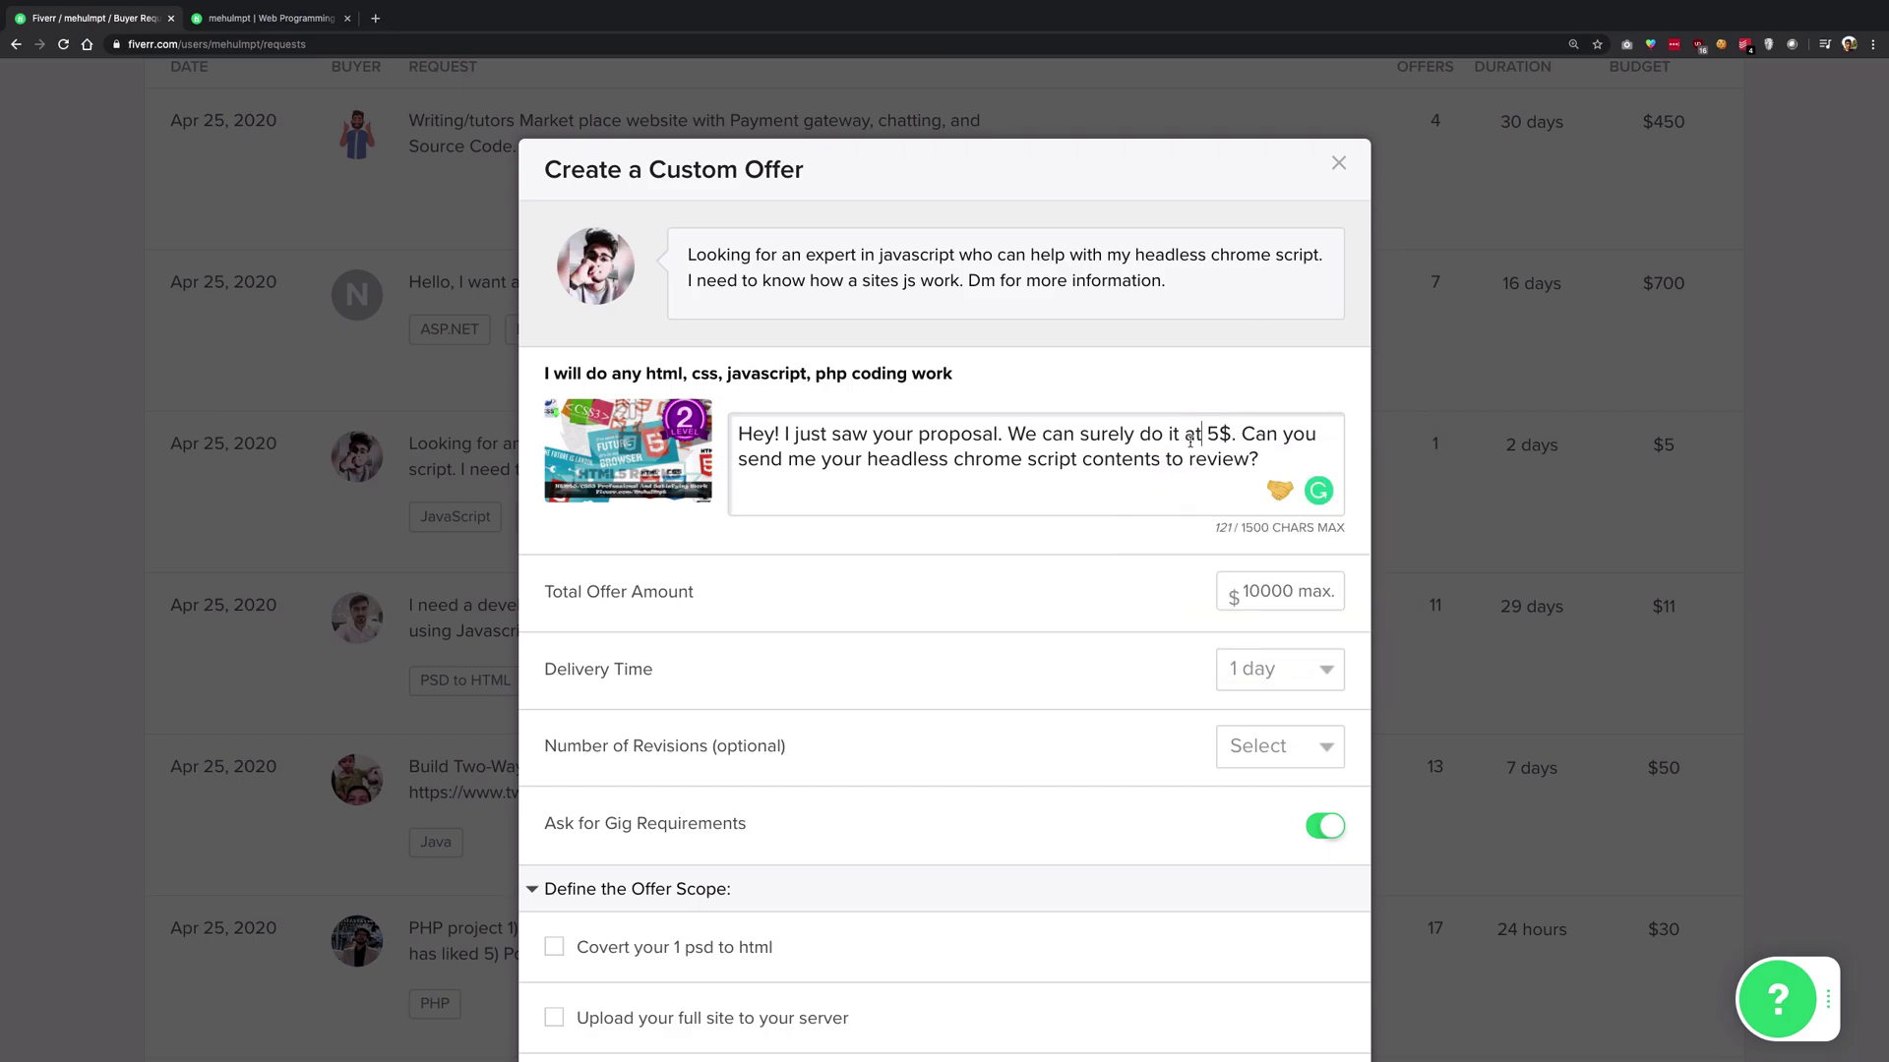
pyautogui.press('BackSpace')
pyautogui.press('BackSpace')
pyautogui.press('BackSpace')
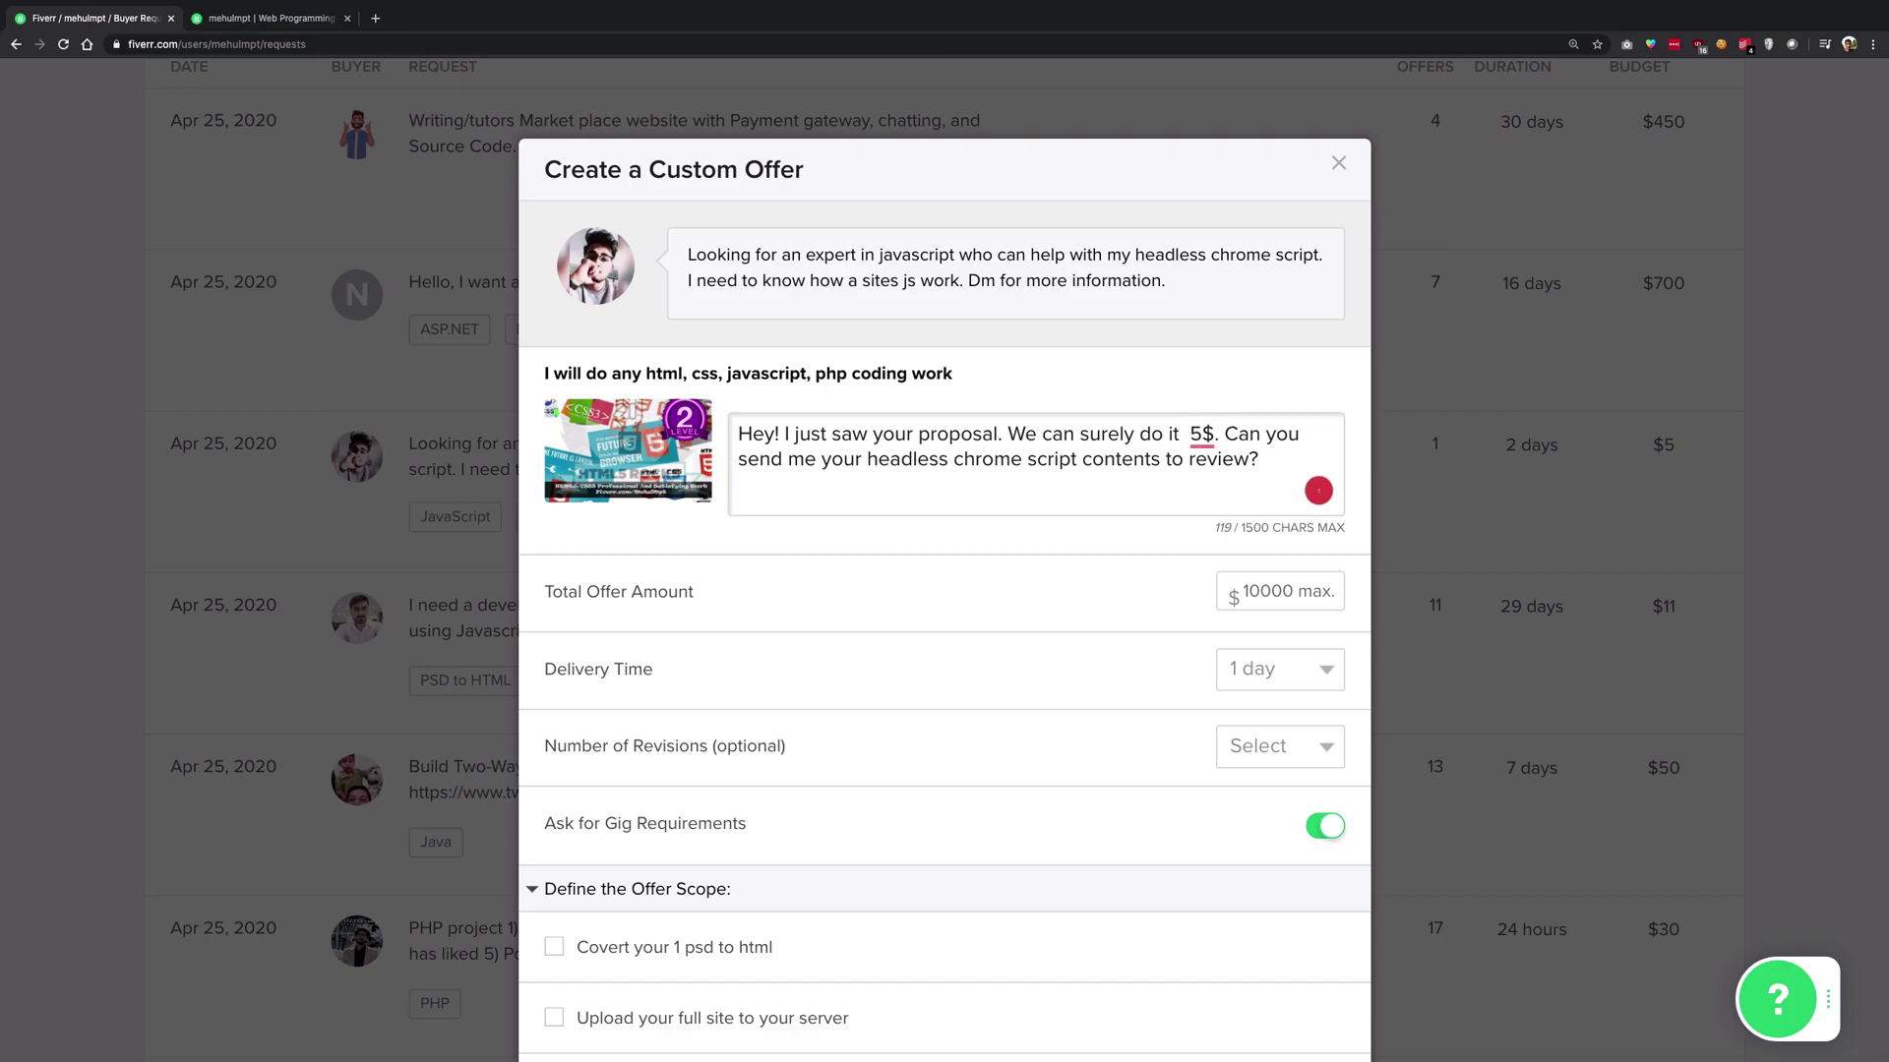
pyautogui.write('for')
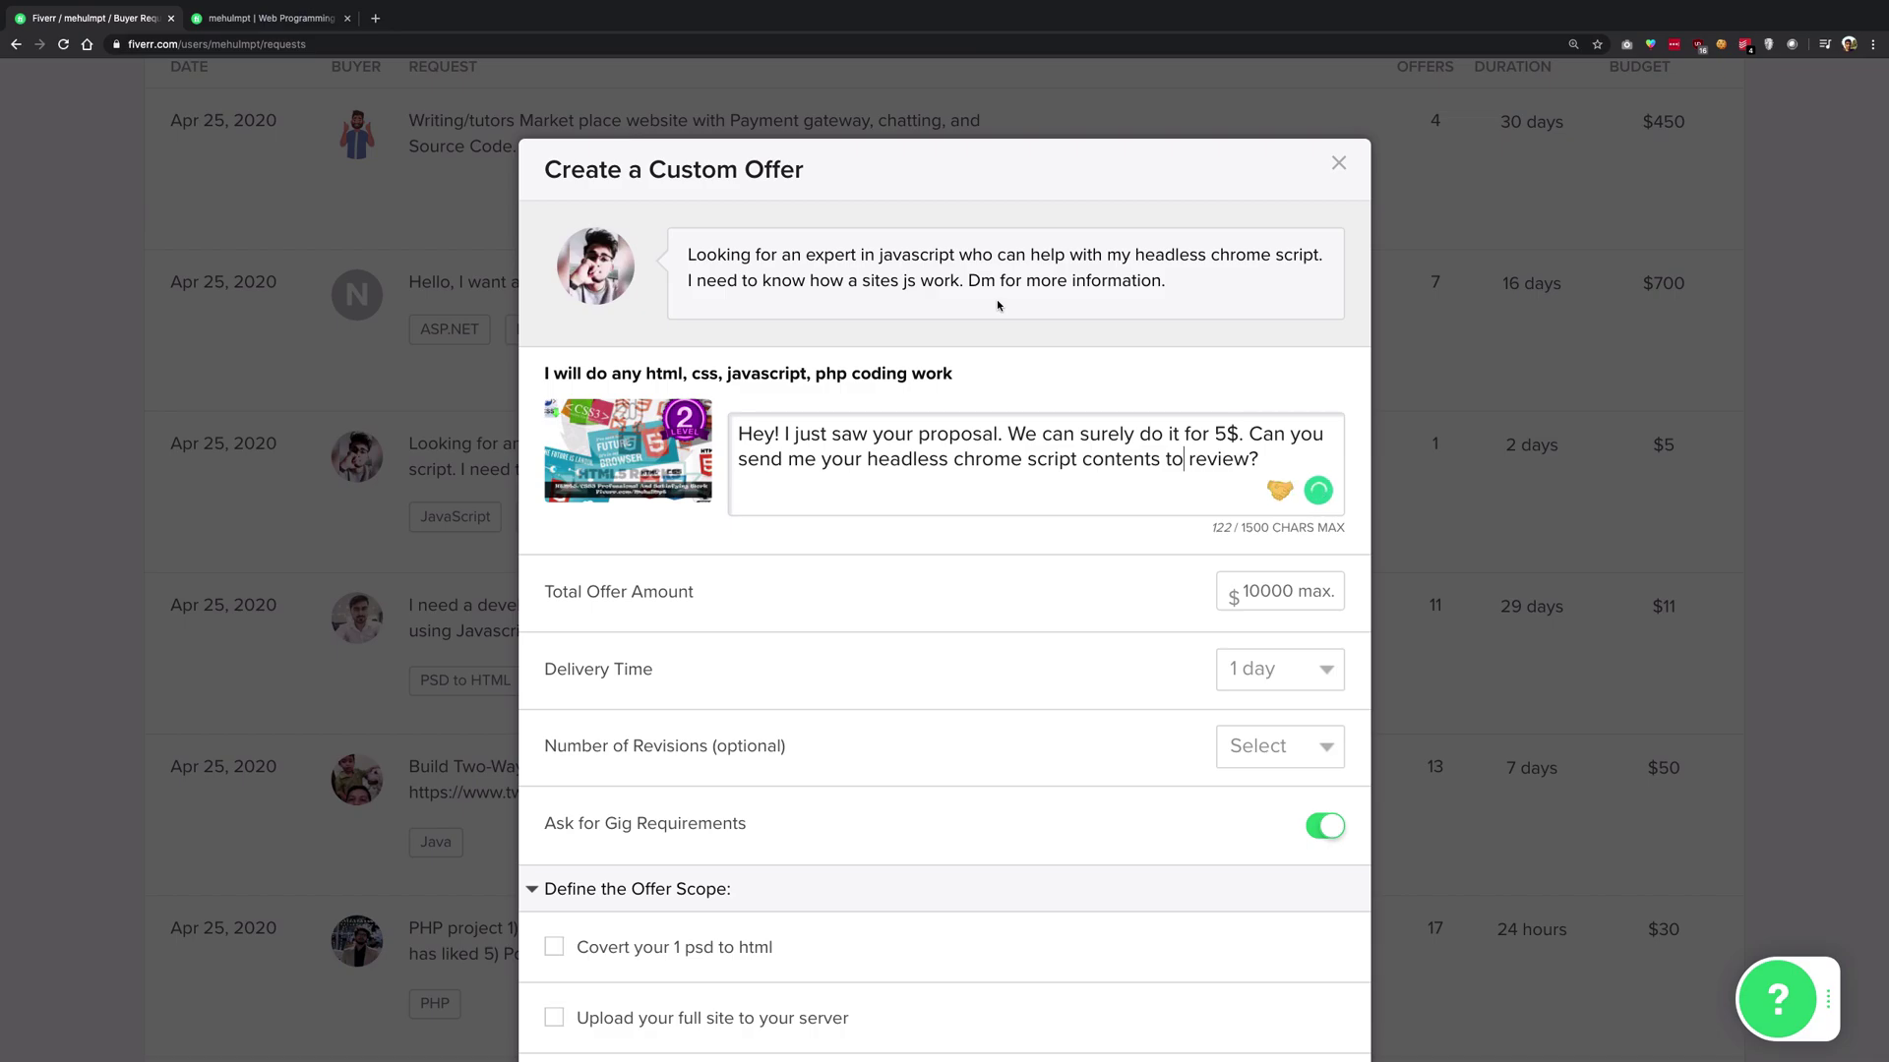
# Enter 5 as Total Offer Amount and pick '2 days' in the Delivery Time dropdown.
pyautogui.click(1254, 596)
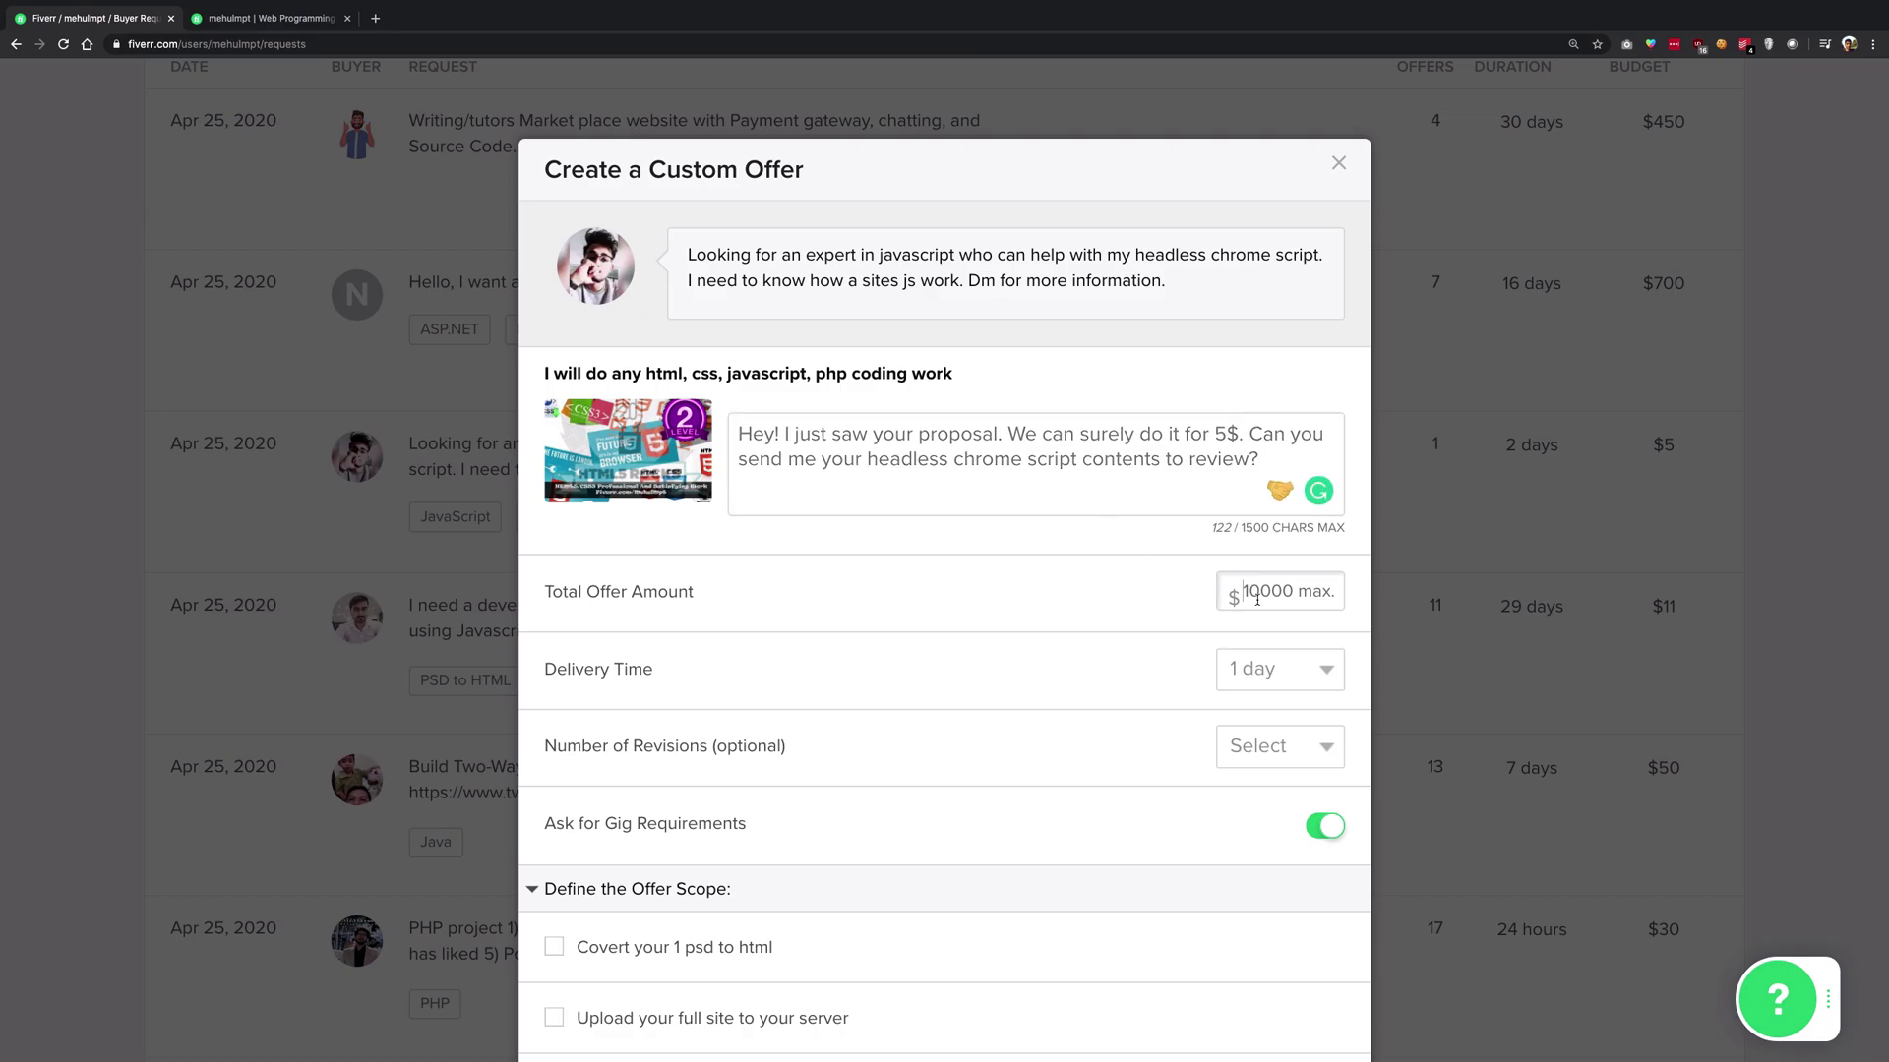
pyautogui.write('5')
pyautogui.scroll(-2, 1216, 610)
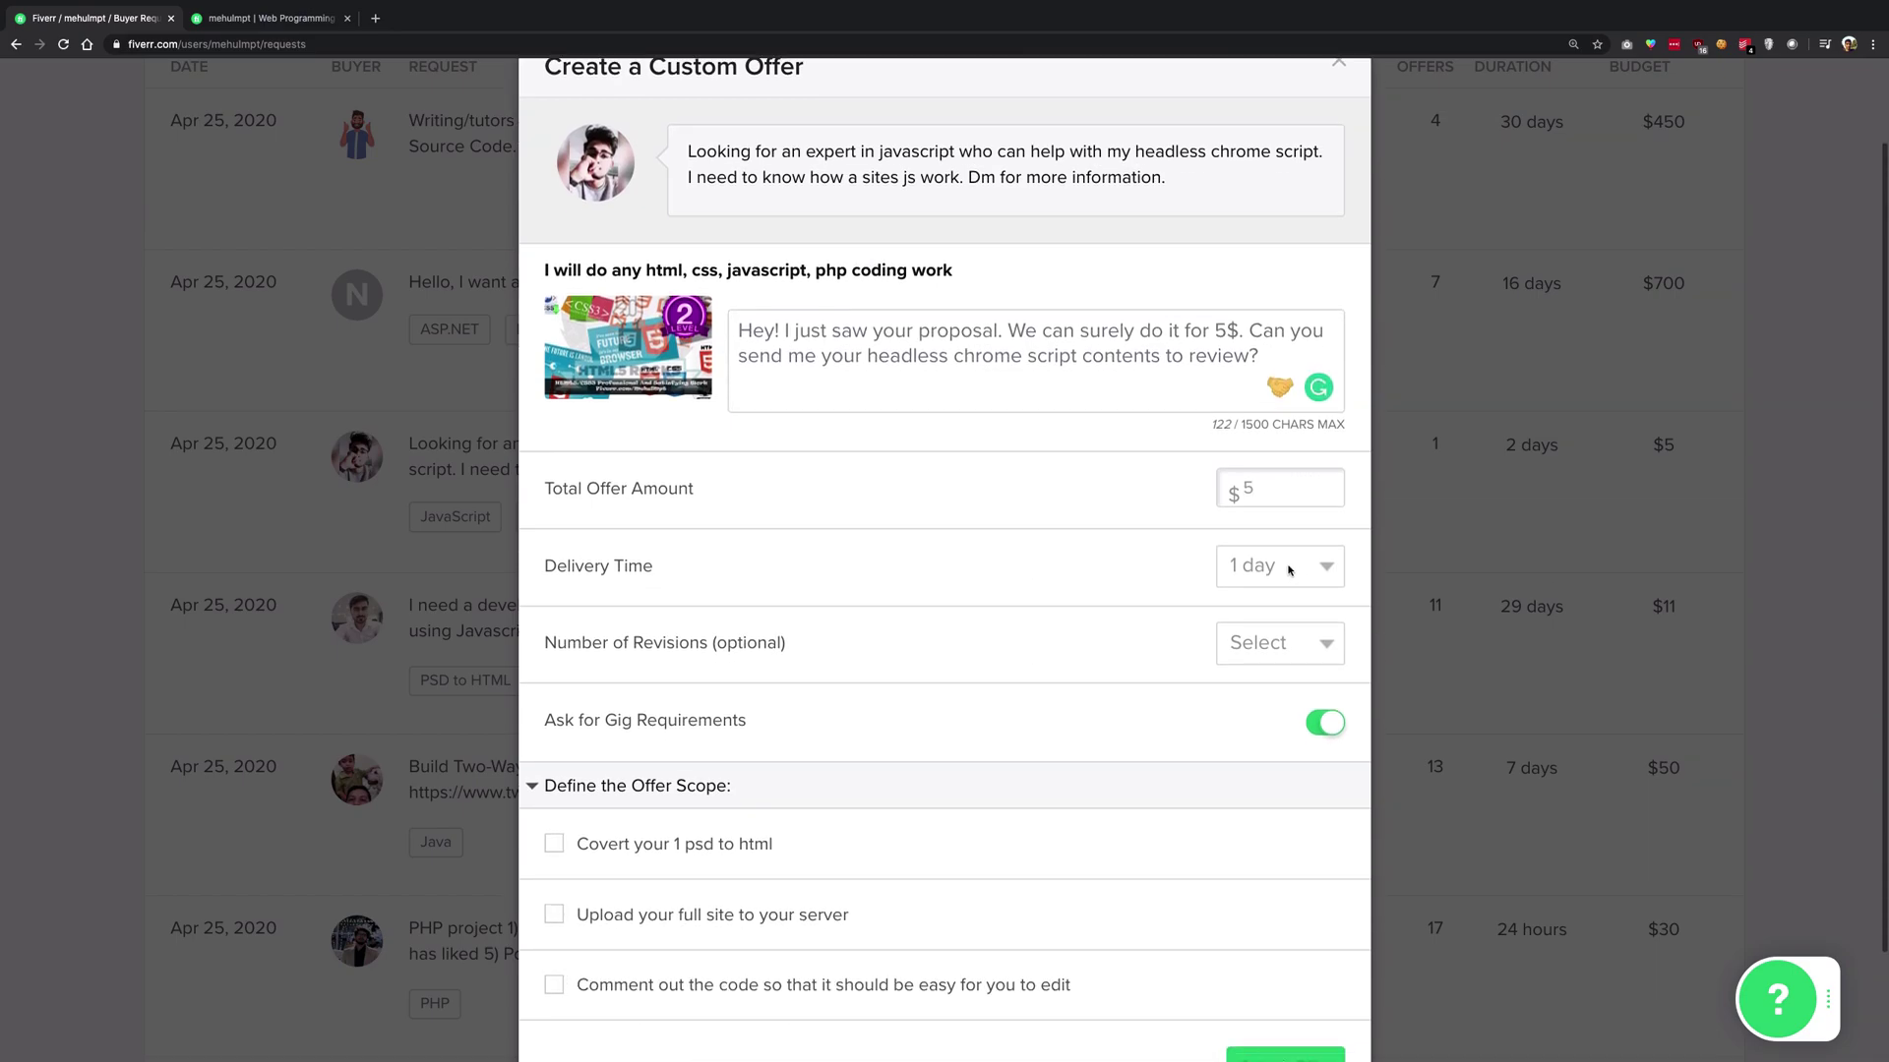
pyautogui.click(1265, 558)
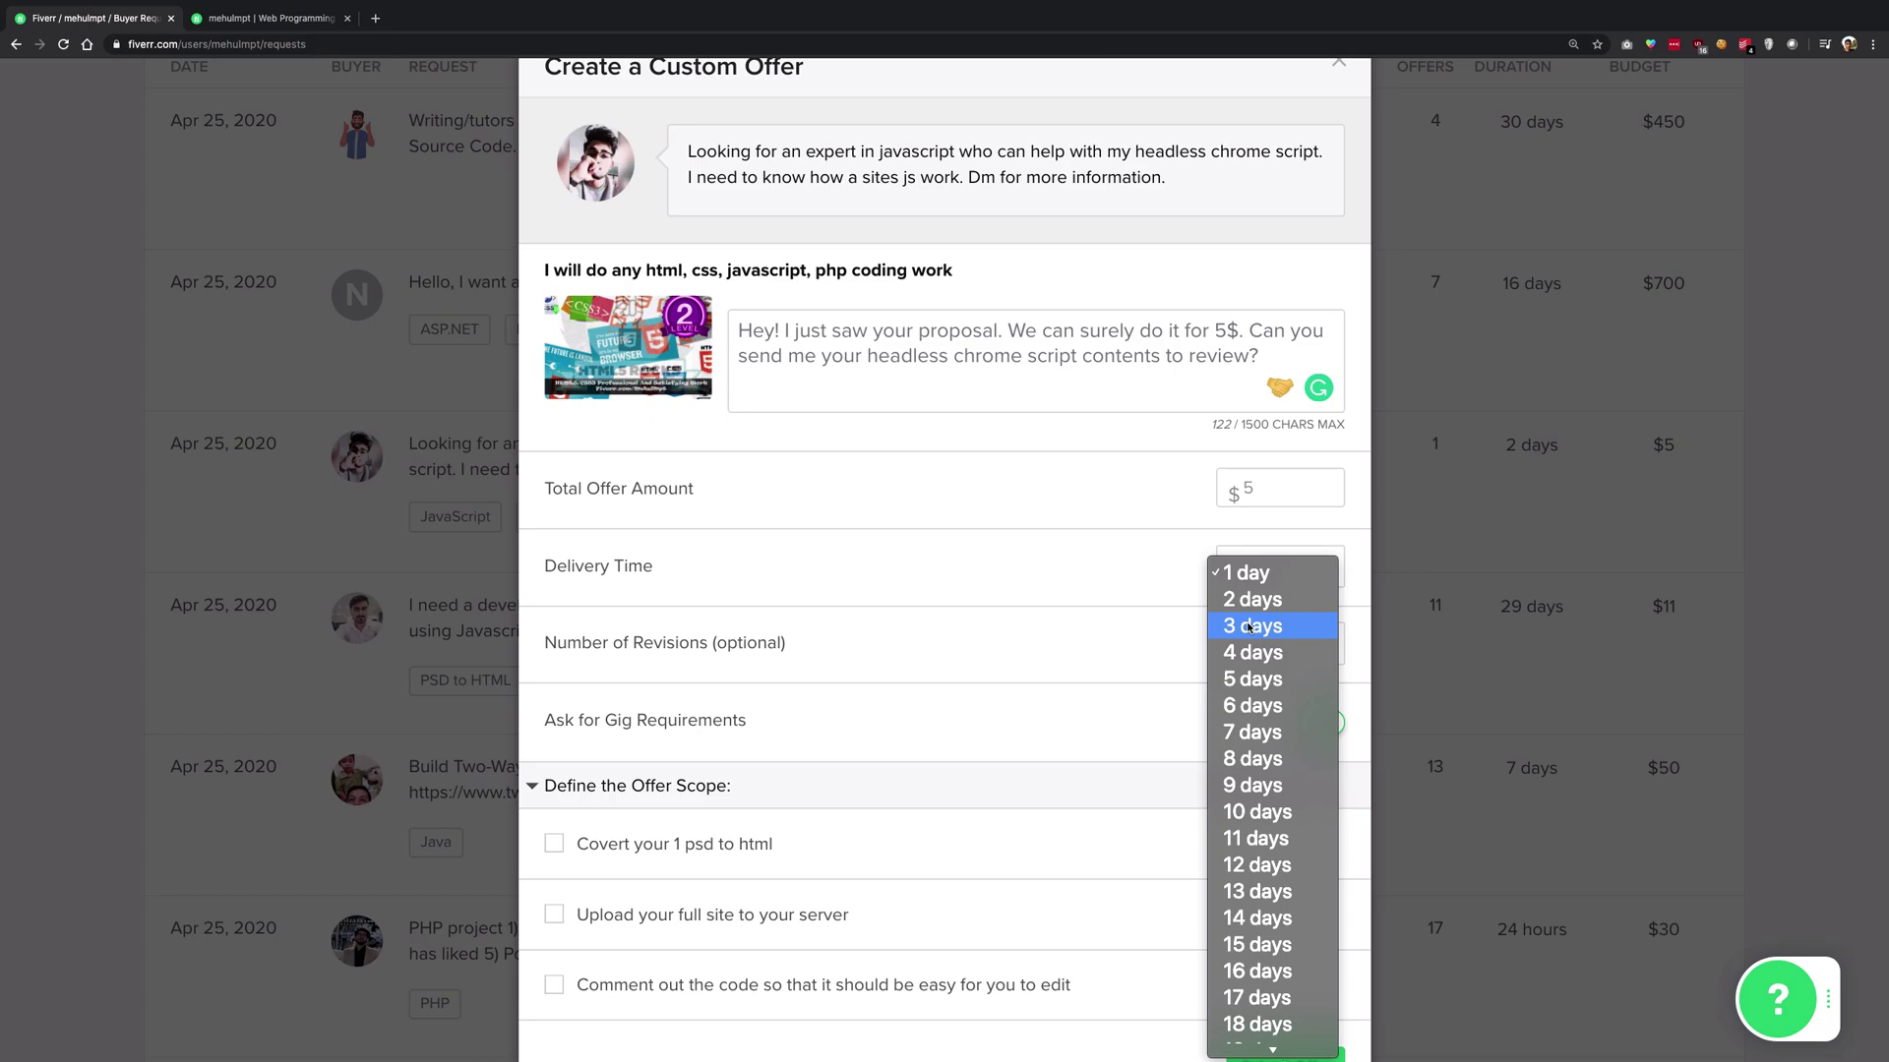
pyautogui.click(1247, 572)
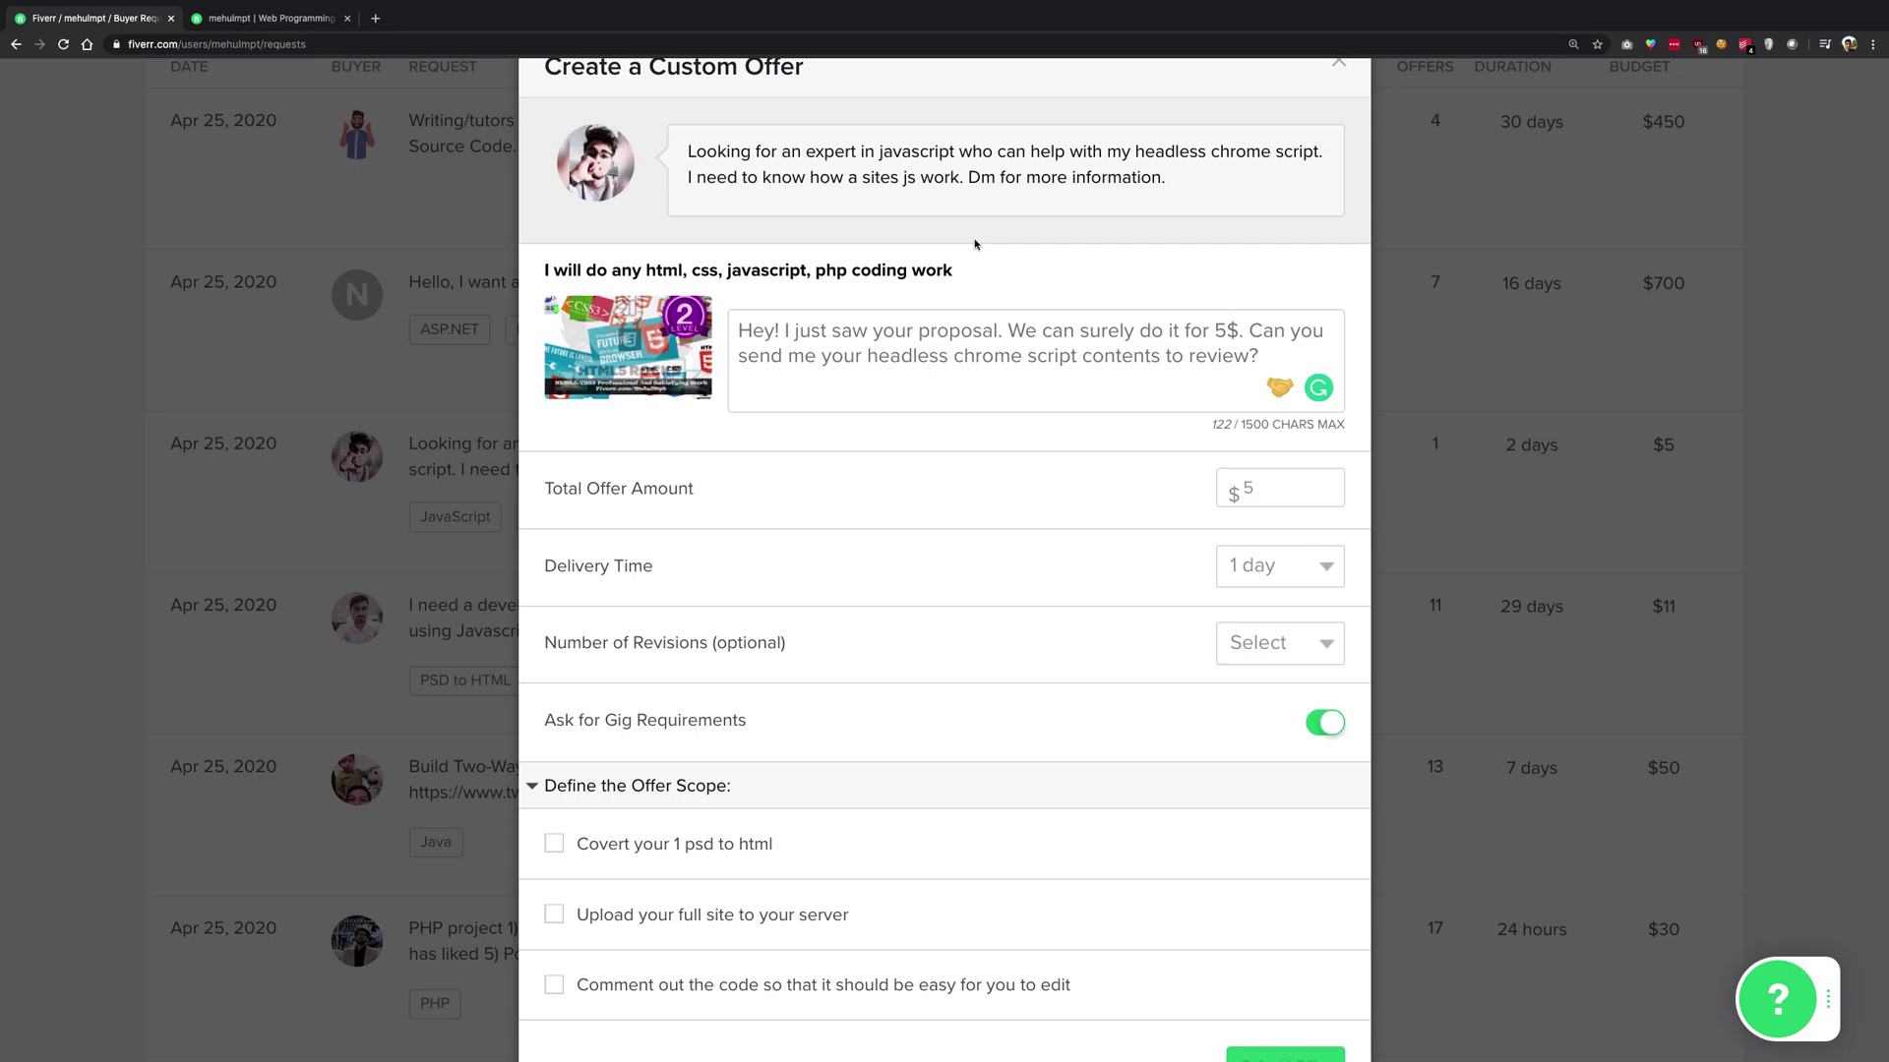
pyautogui.click(1231, 576)
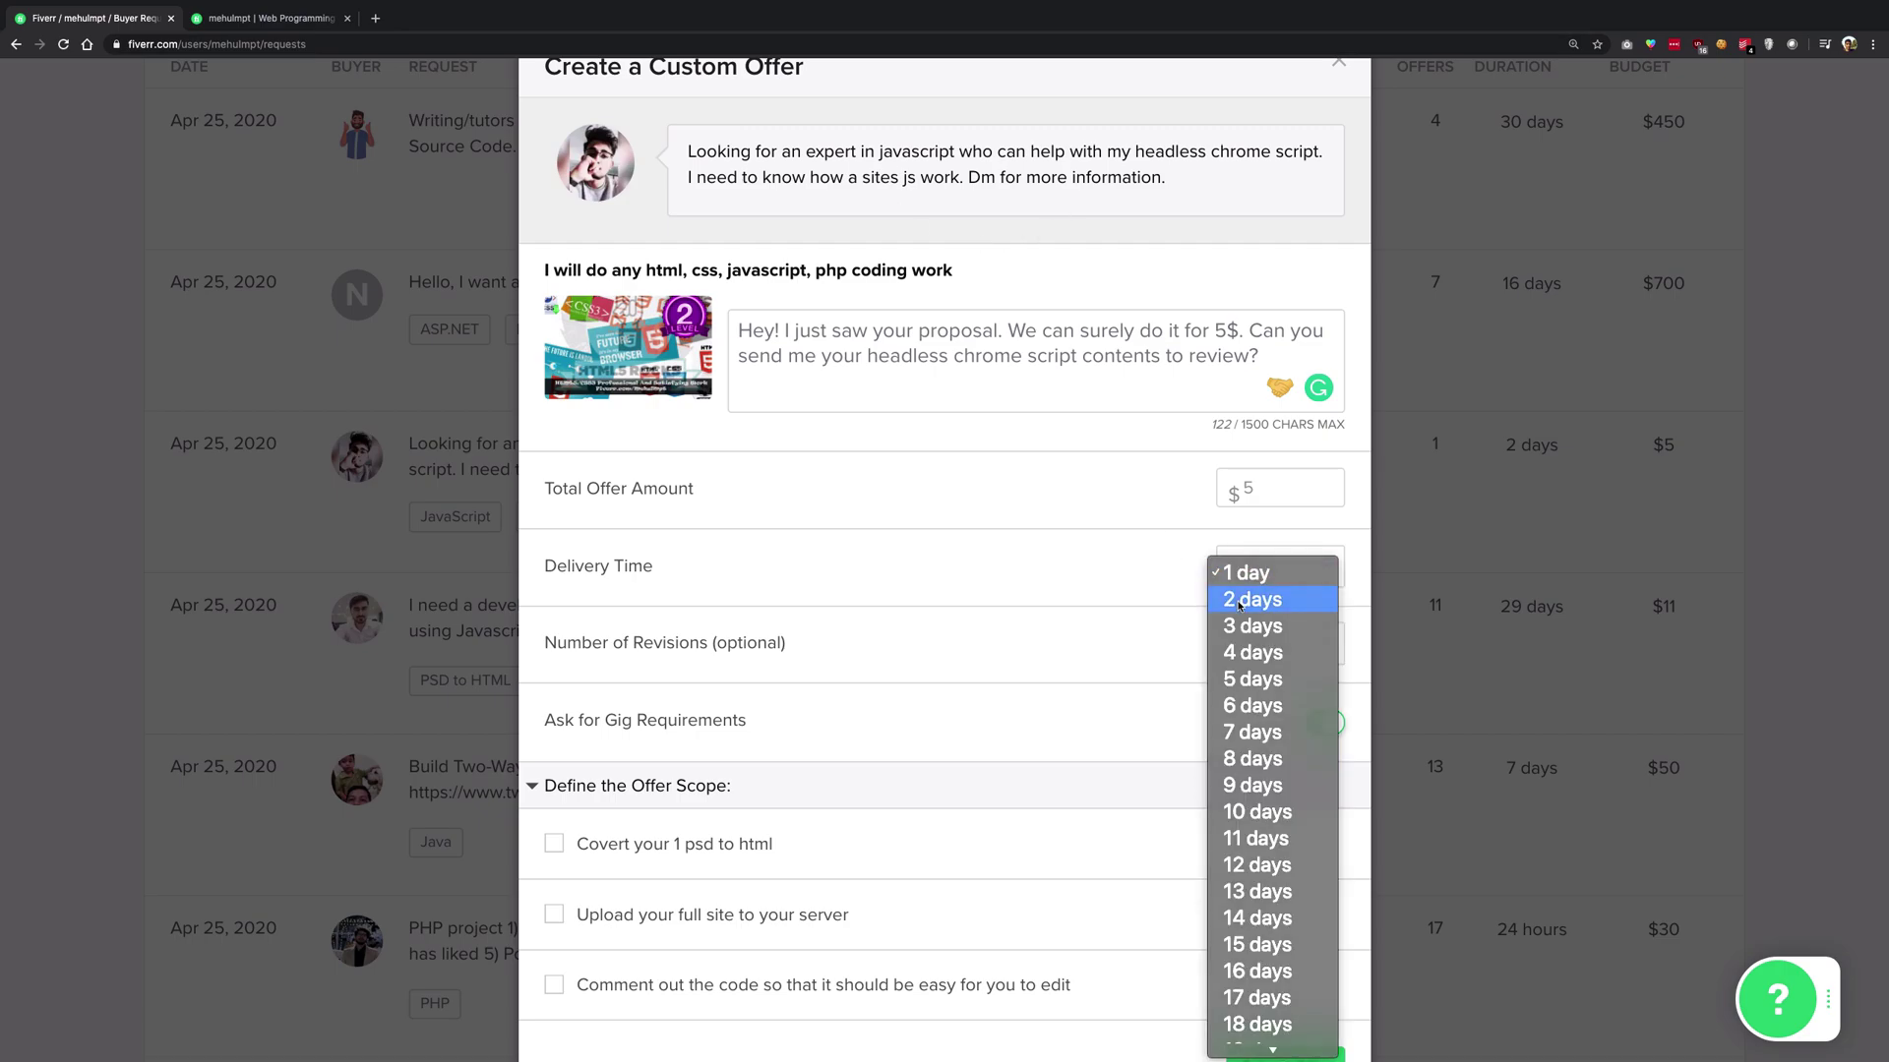
pyautogui.click(1240, 602)
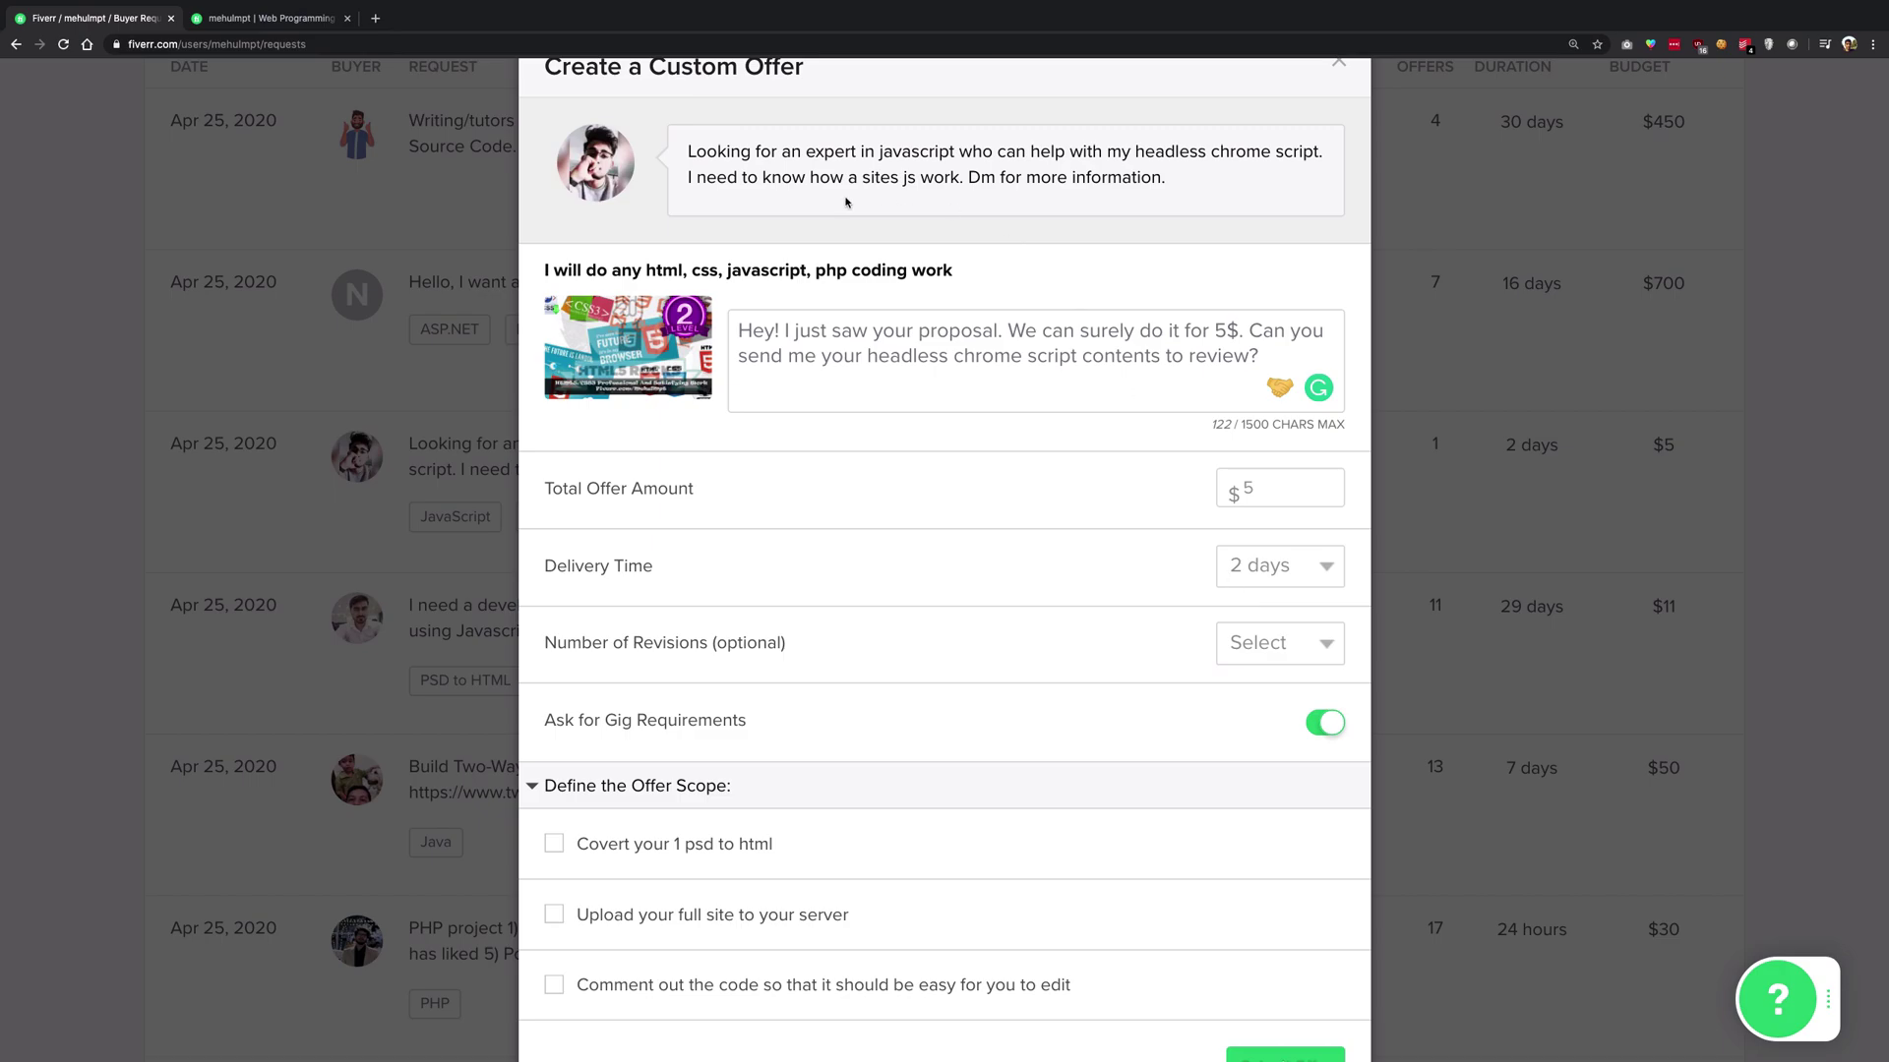
# Set Number of Revisions to 'unlimited' and submit the $5 custom offer.
pyautogui.scroll(-1, 870, 514)
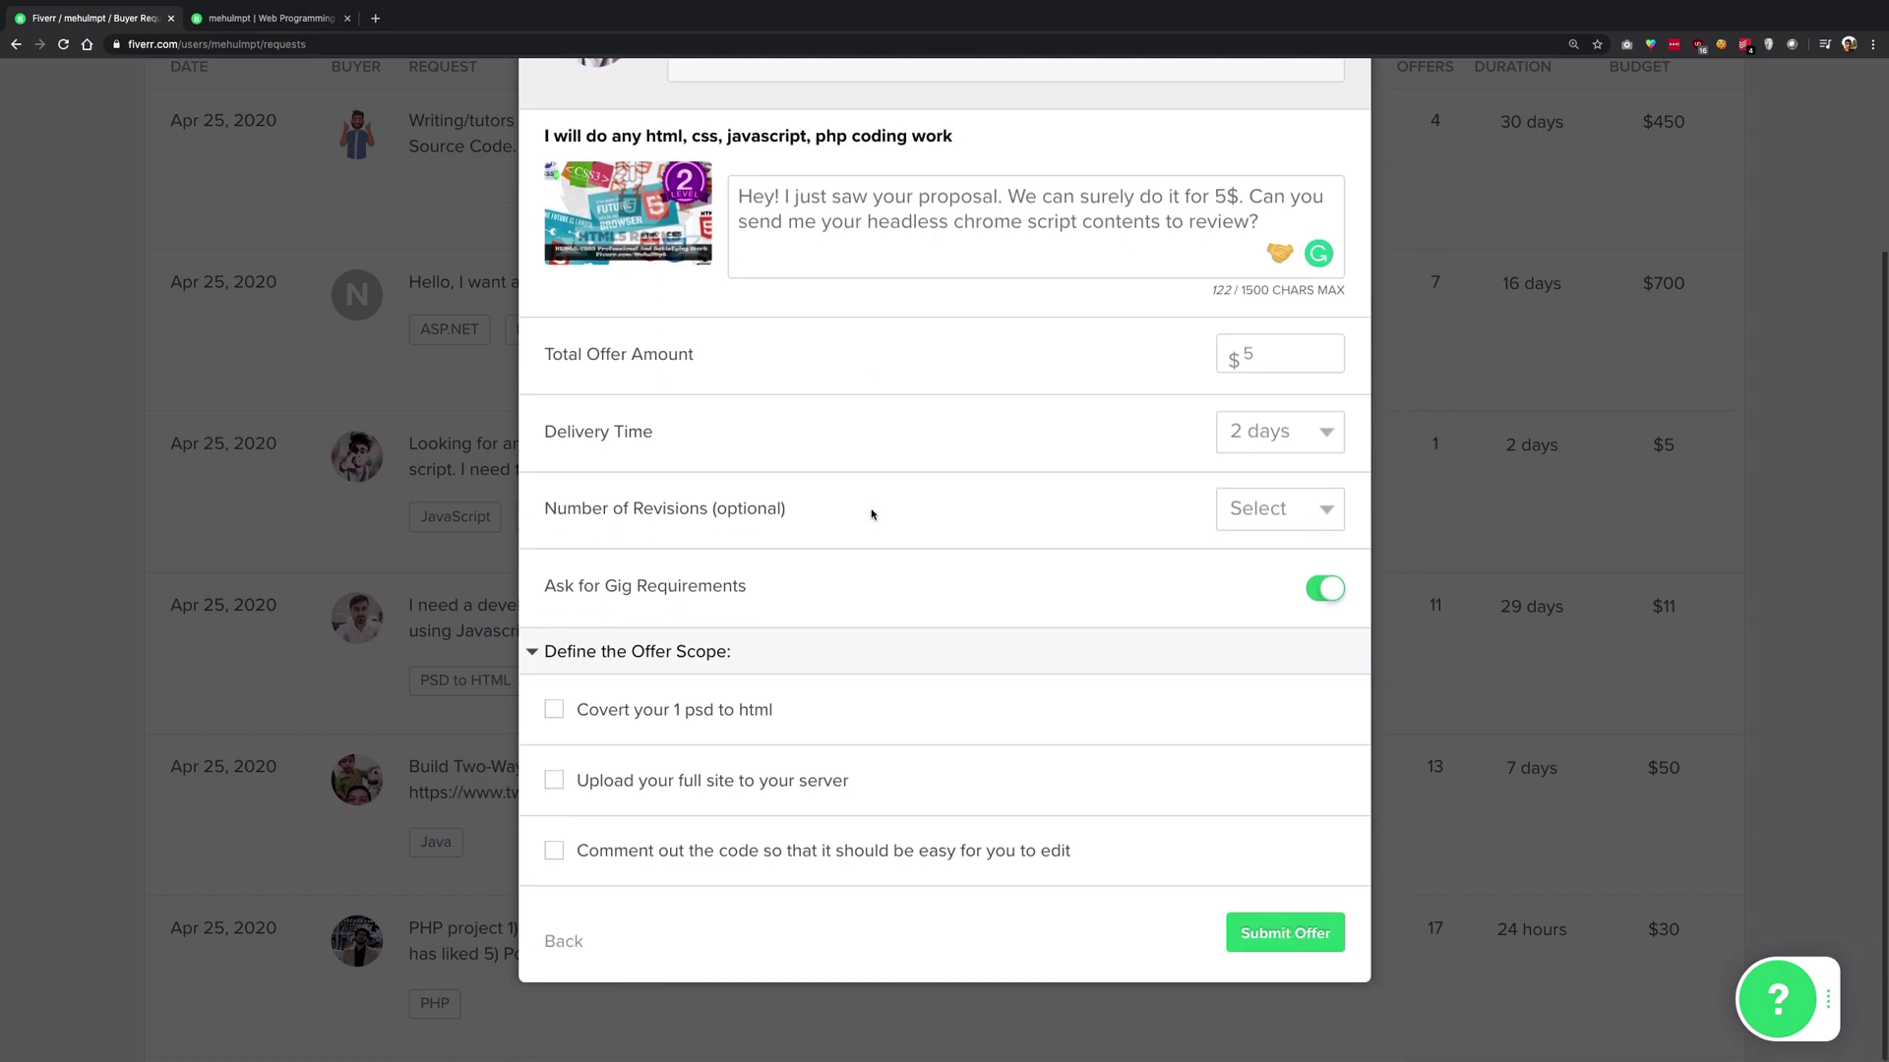
pyautogui.click(1287, 502)
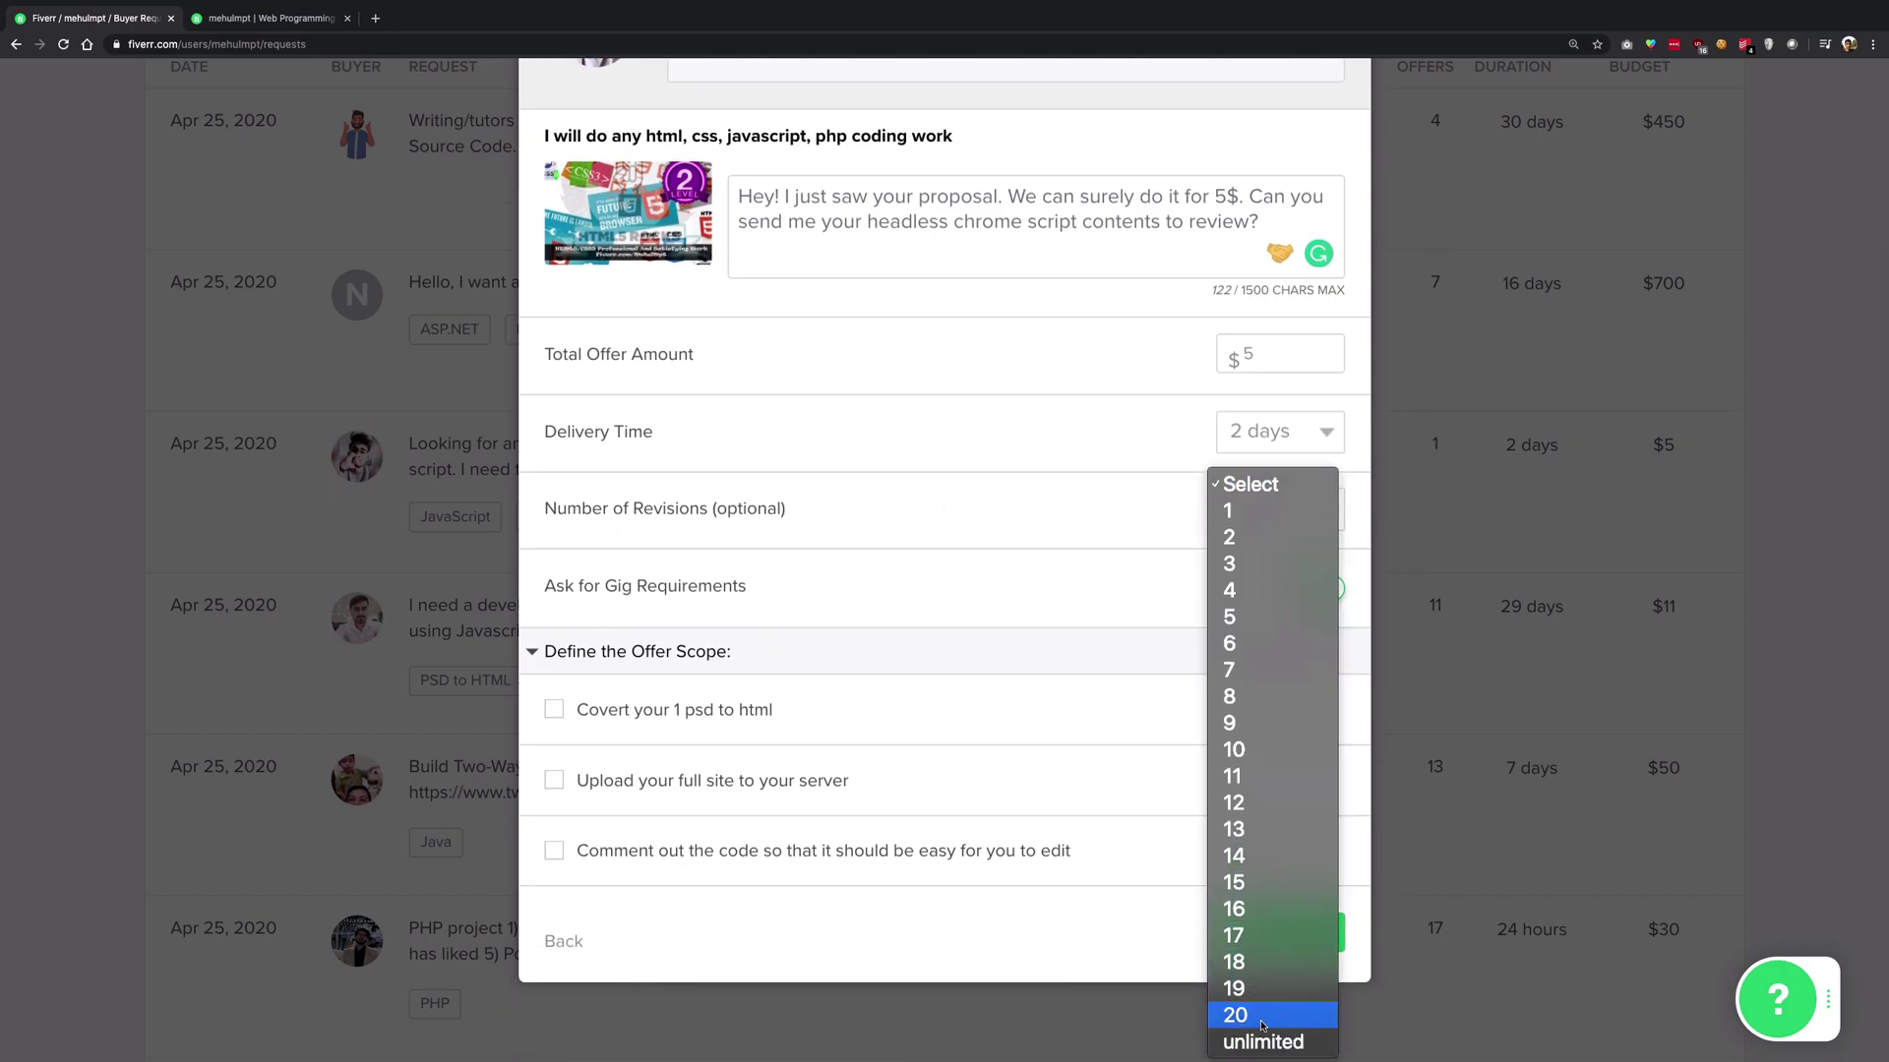
pyautogui.click(1261, 1036)
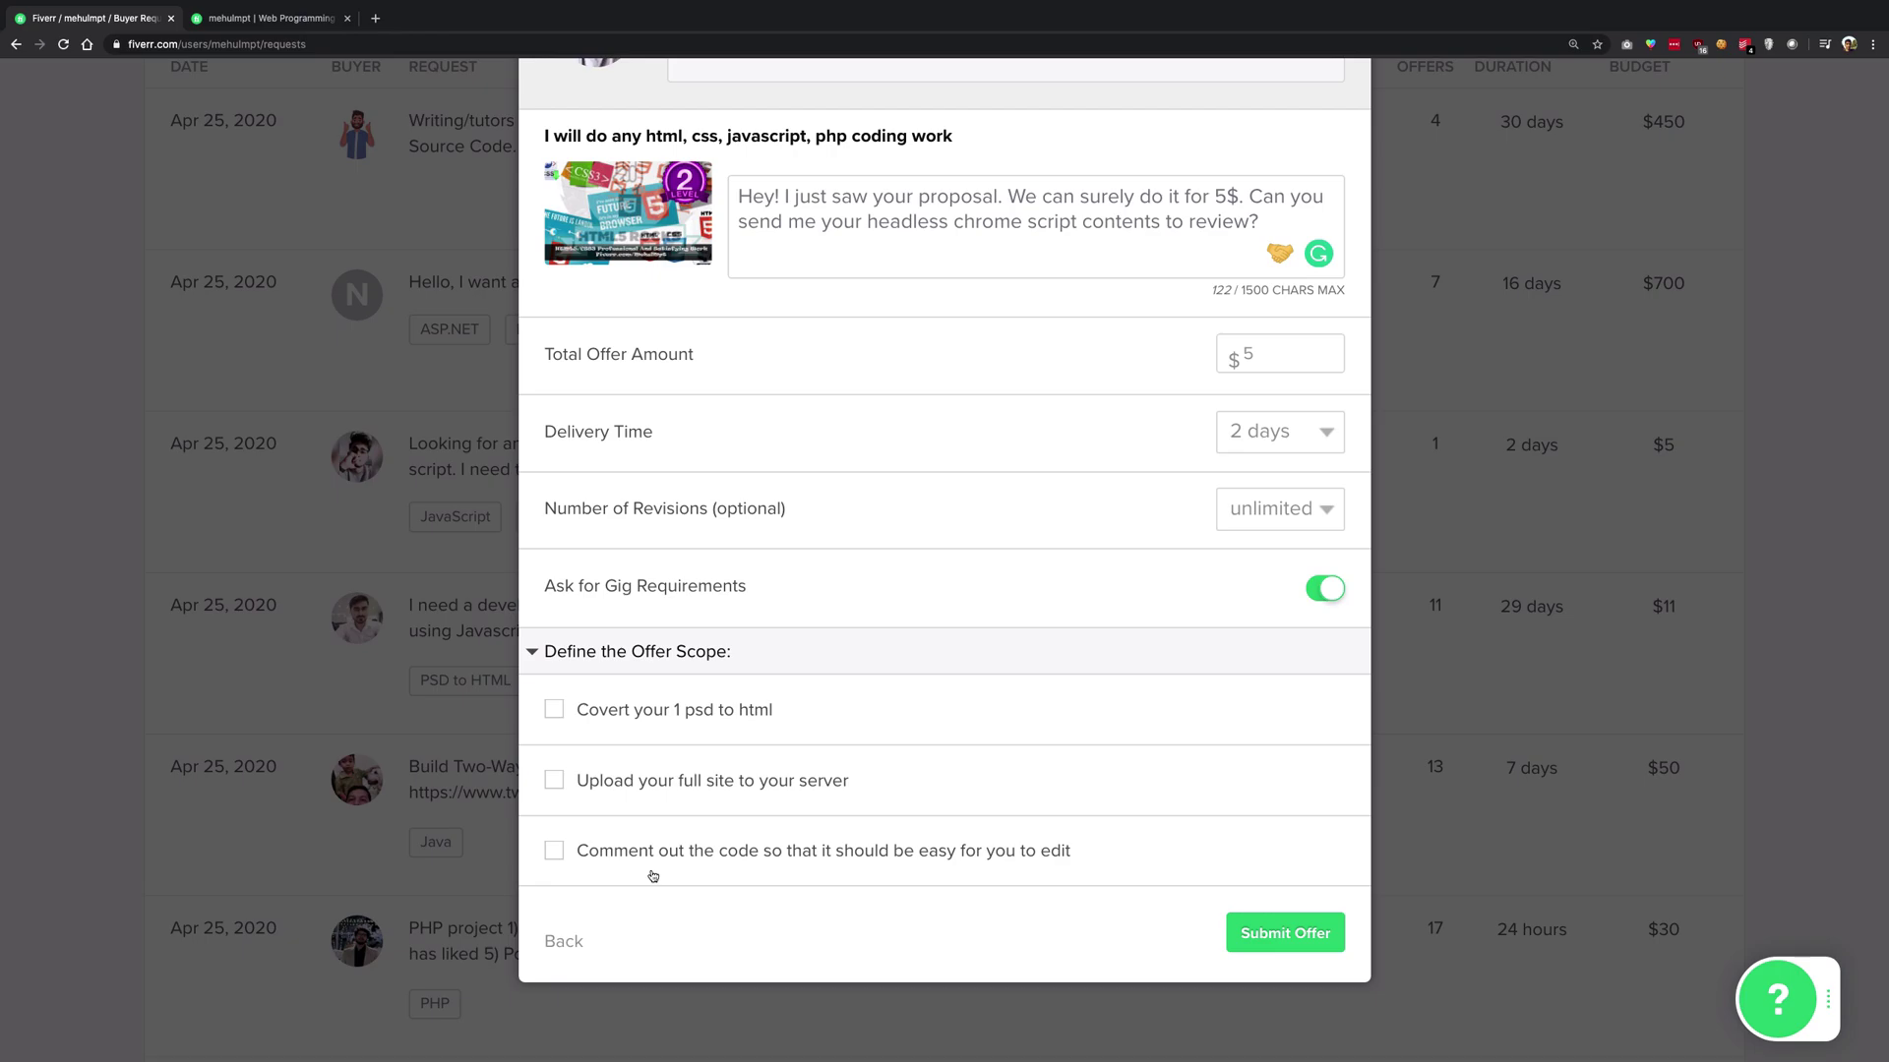
pyautogui.scroll(3, 666, 826)
pyautogui.scroll(-3, 669, 825)
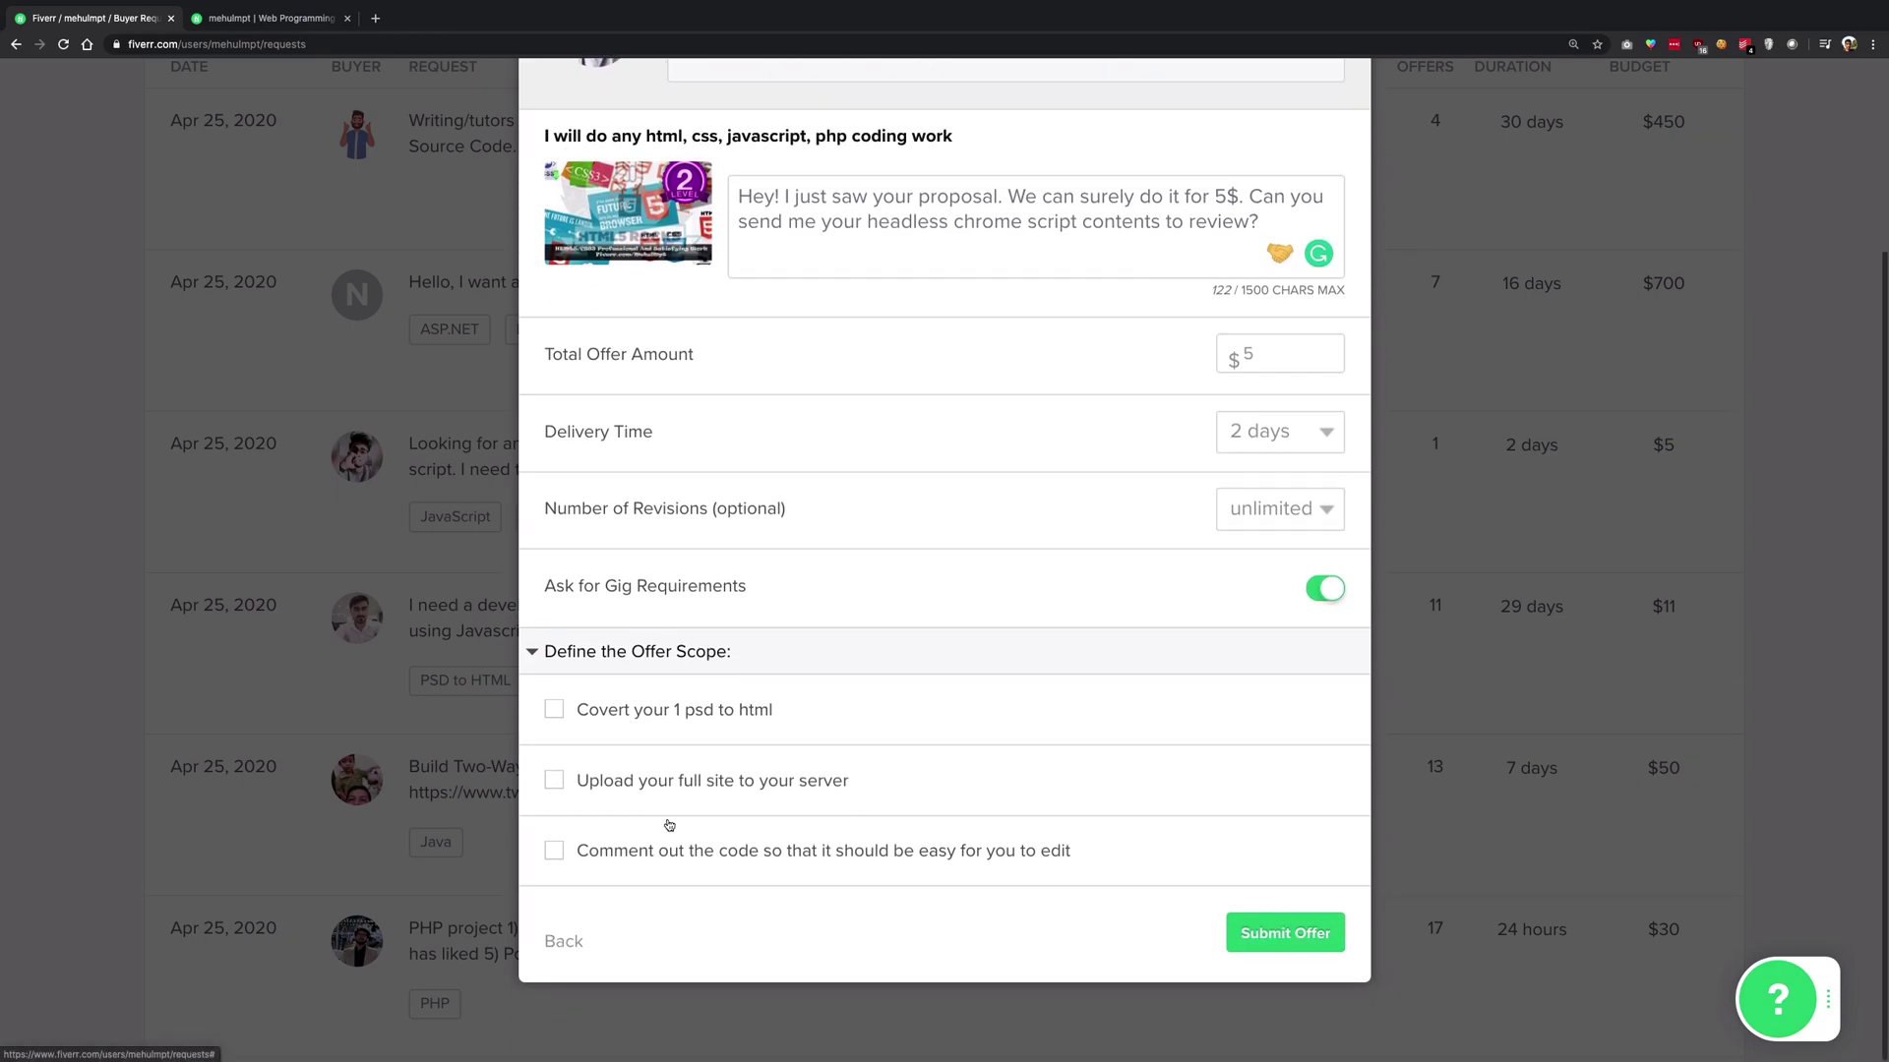
pyautogui.scroll(3, 669, 824)
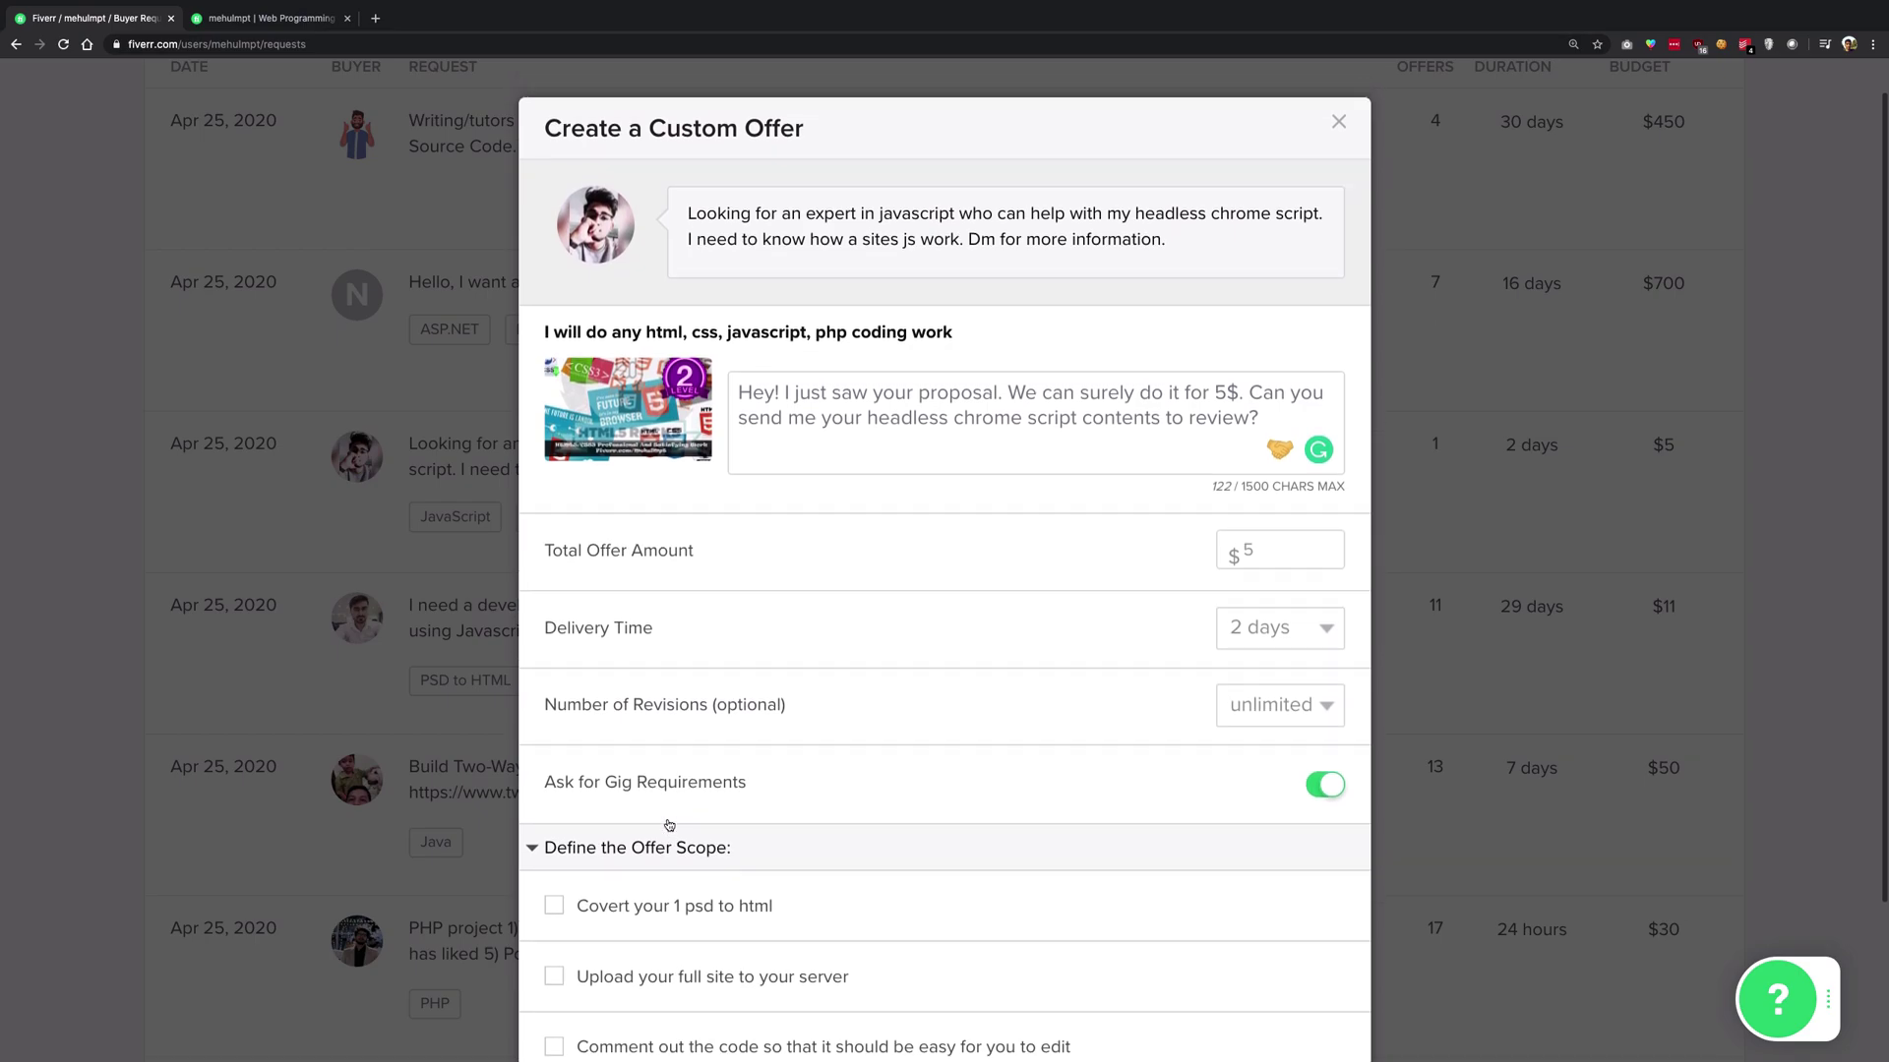
pyautogui.scroll(-3, 669, 825)
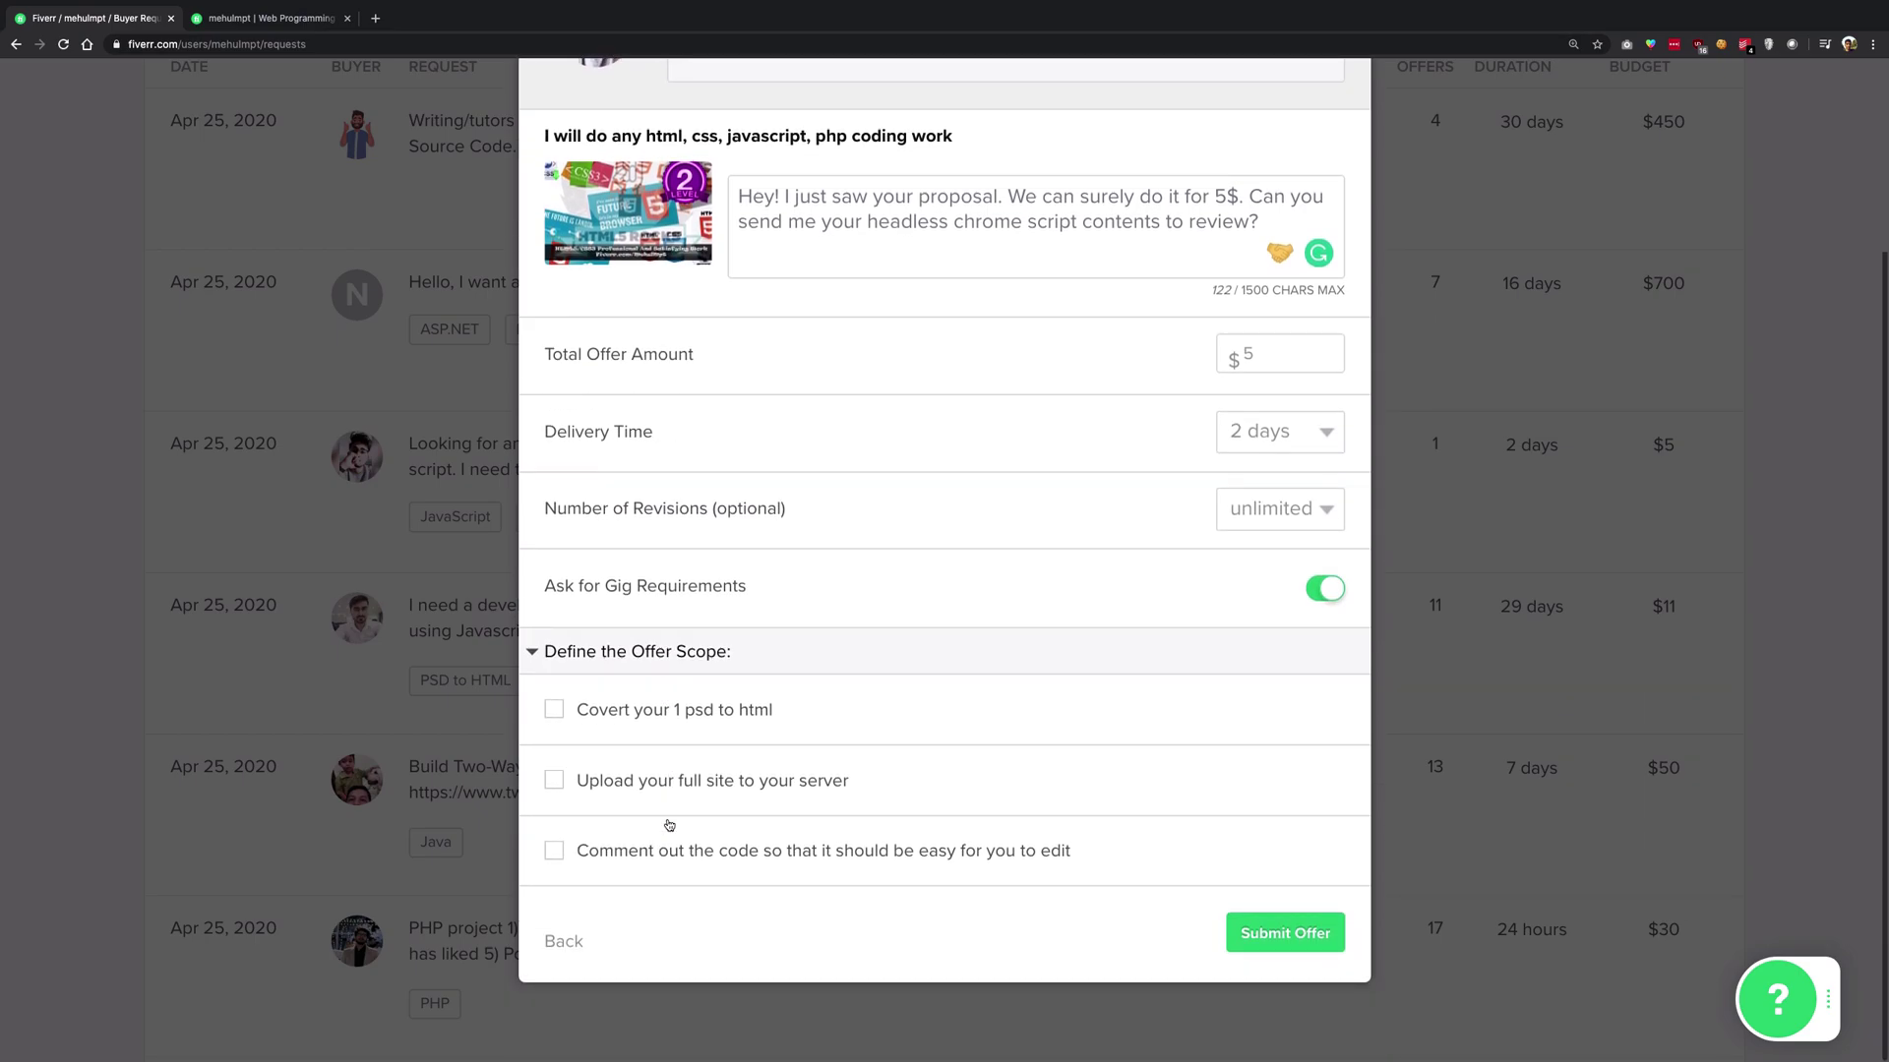
pyautogui.click(1279, 934)
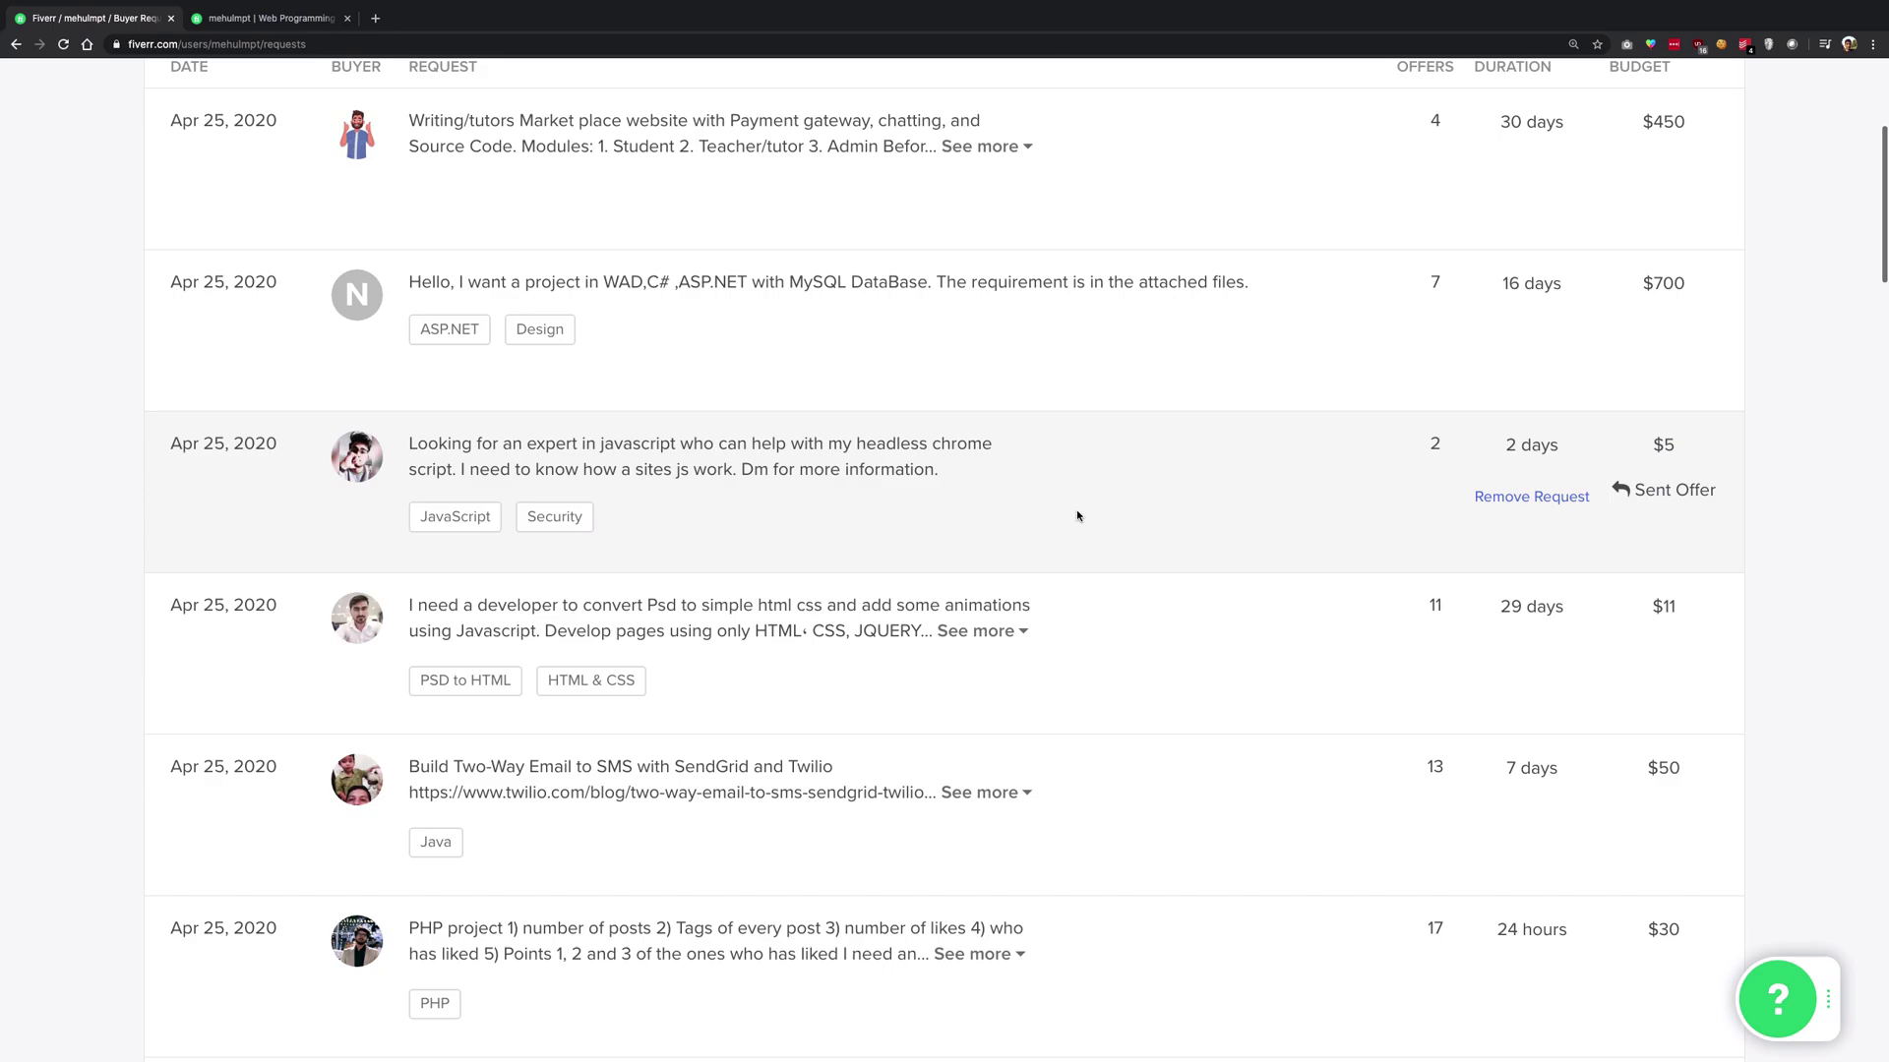
# Scroll down and expand the Twilio SendGrid email-to-SMS request's full description.
pyautogui.scroll(-3, 1077, 515)
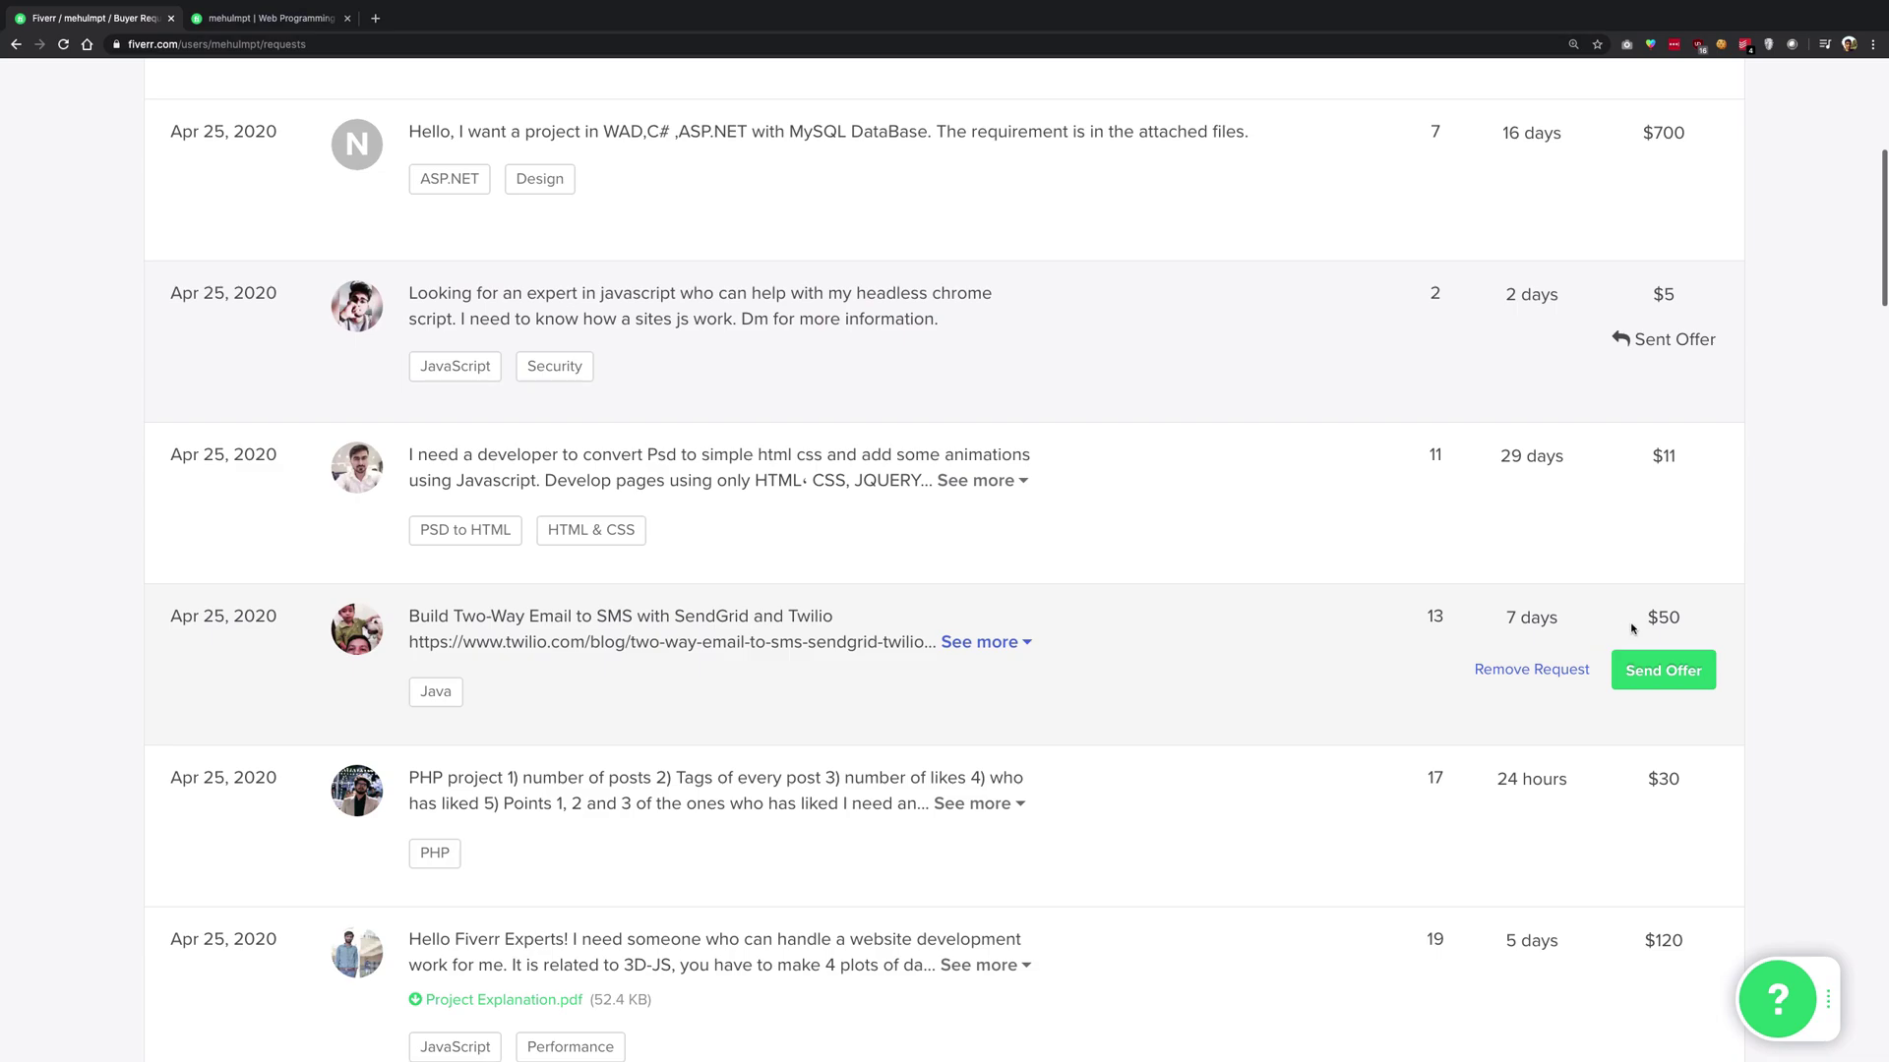
pyautogui.click(974, 644)
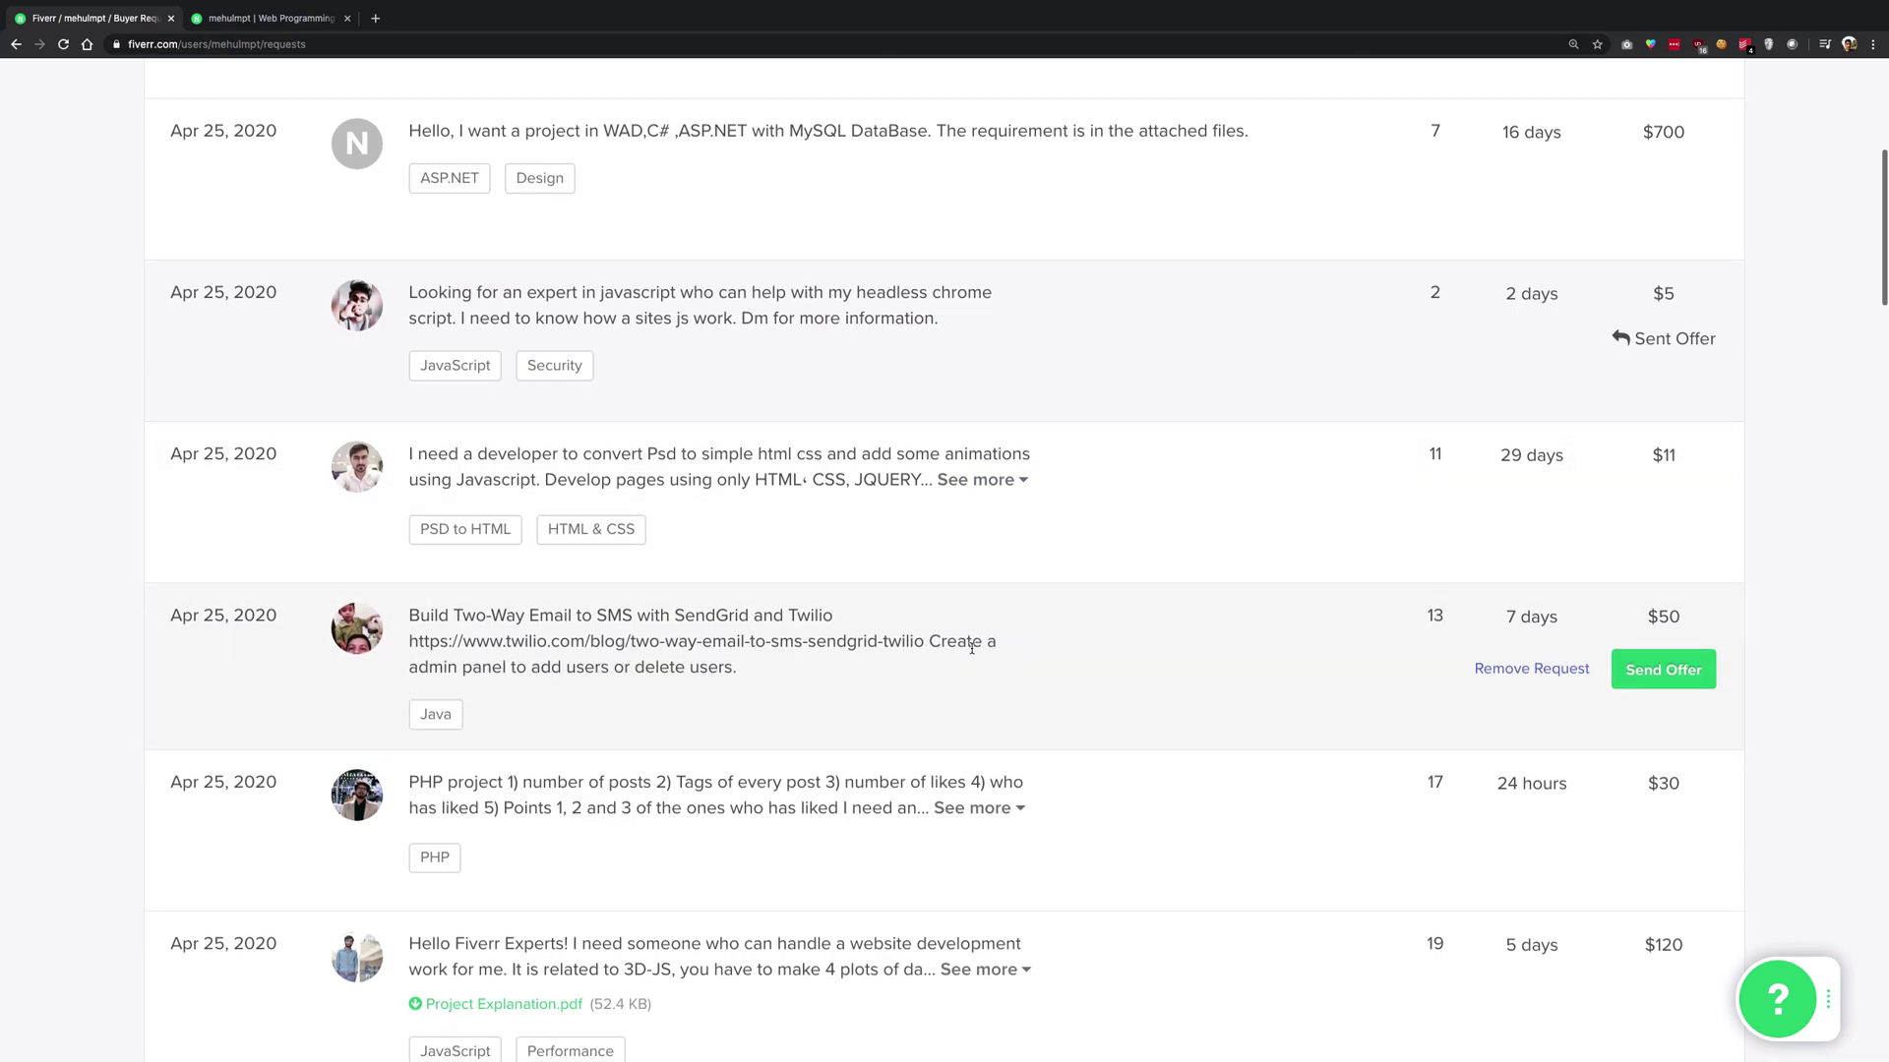
pyautogui.scroll(-1, 972, 647)
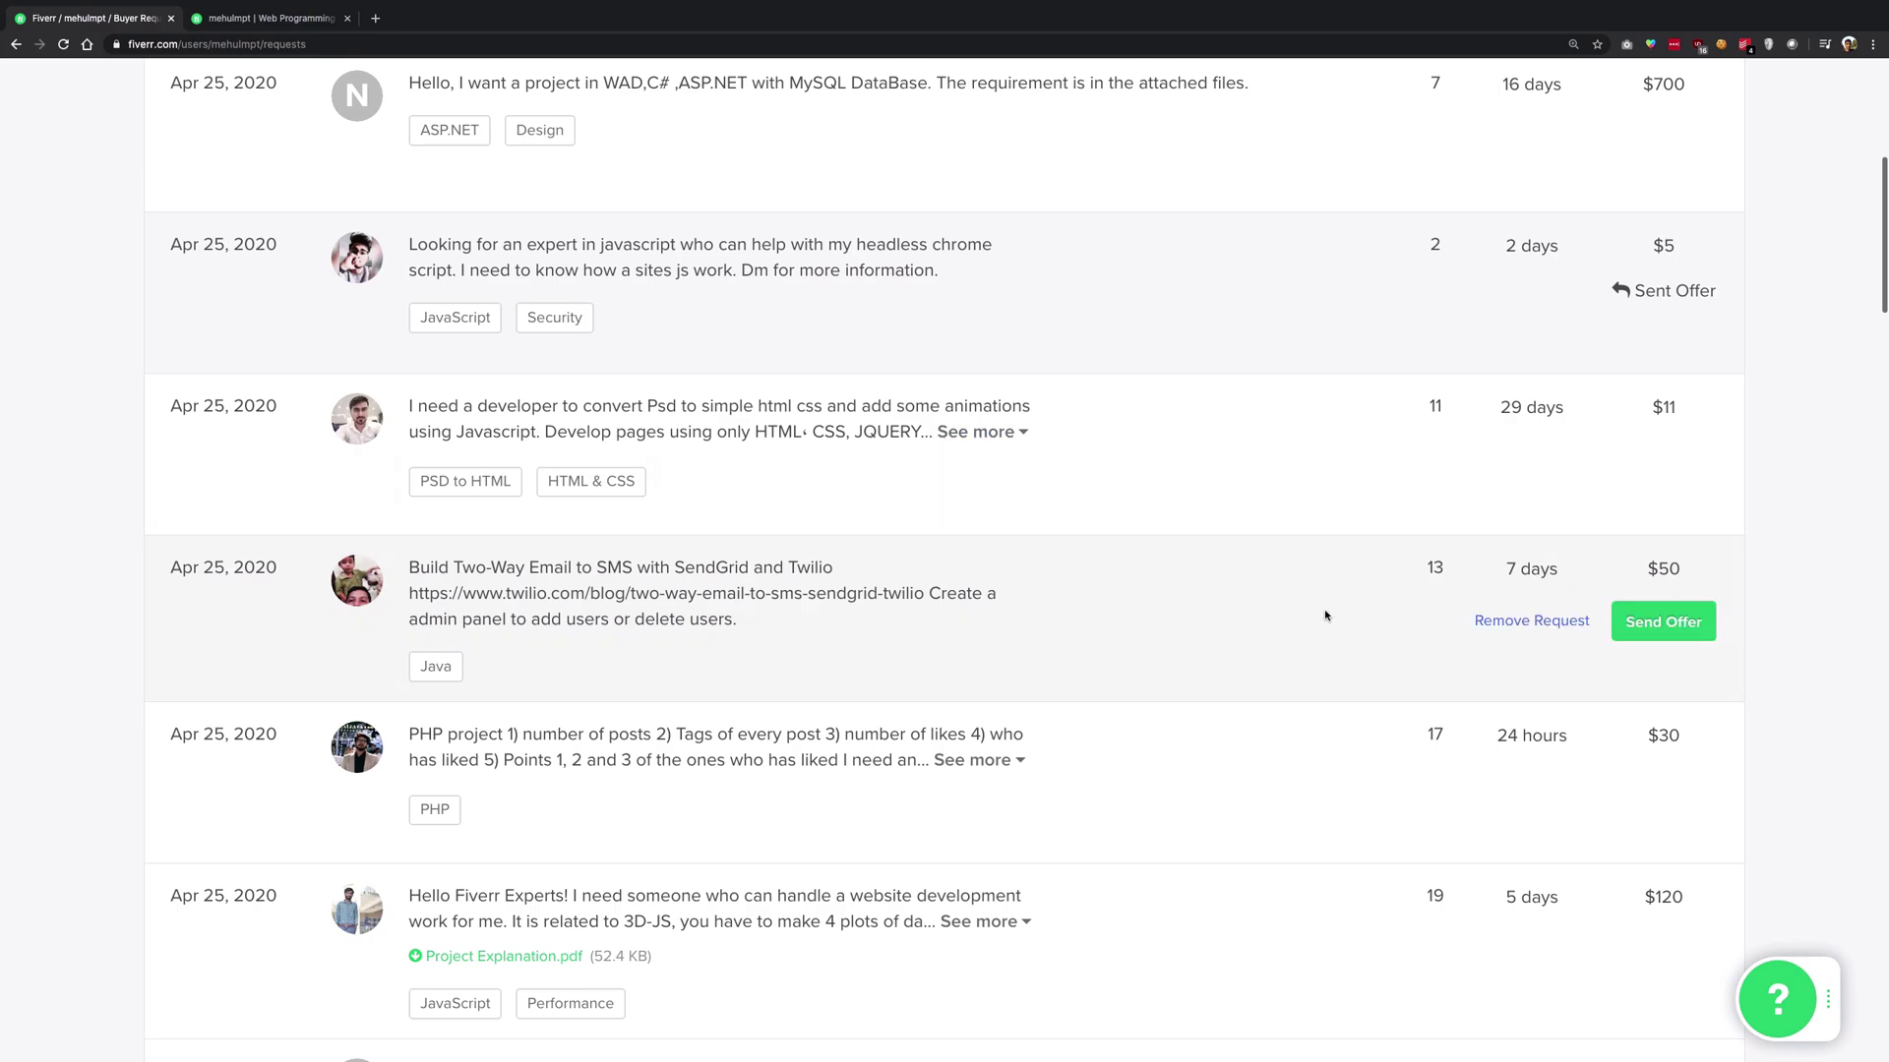
pyautogui.scroll(-3, 1237, 642)
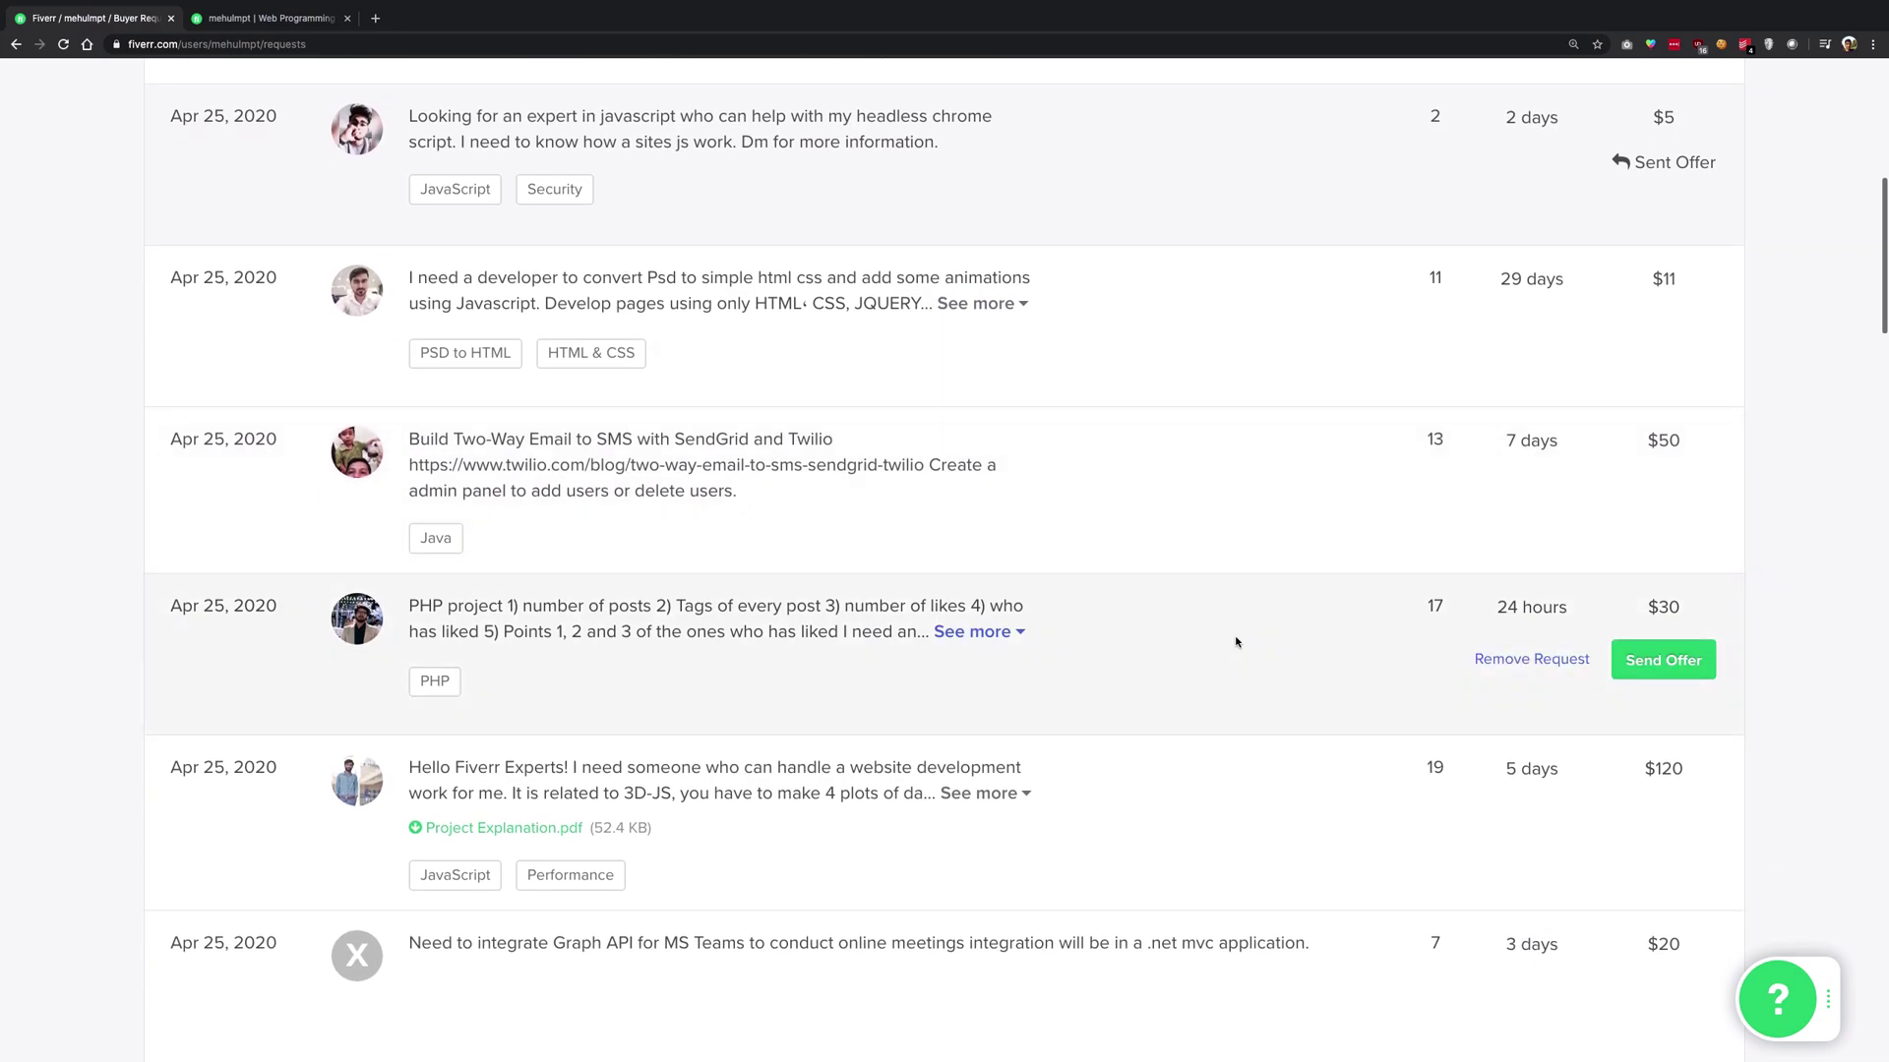
# Expand the PHP project request's description and briefly highlight its $30 budget.
pyautogui.click(968, 631)
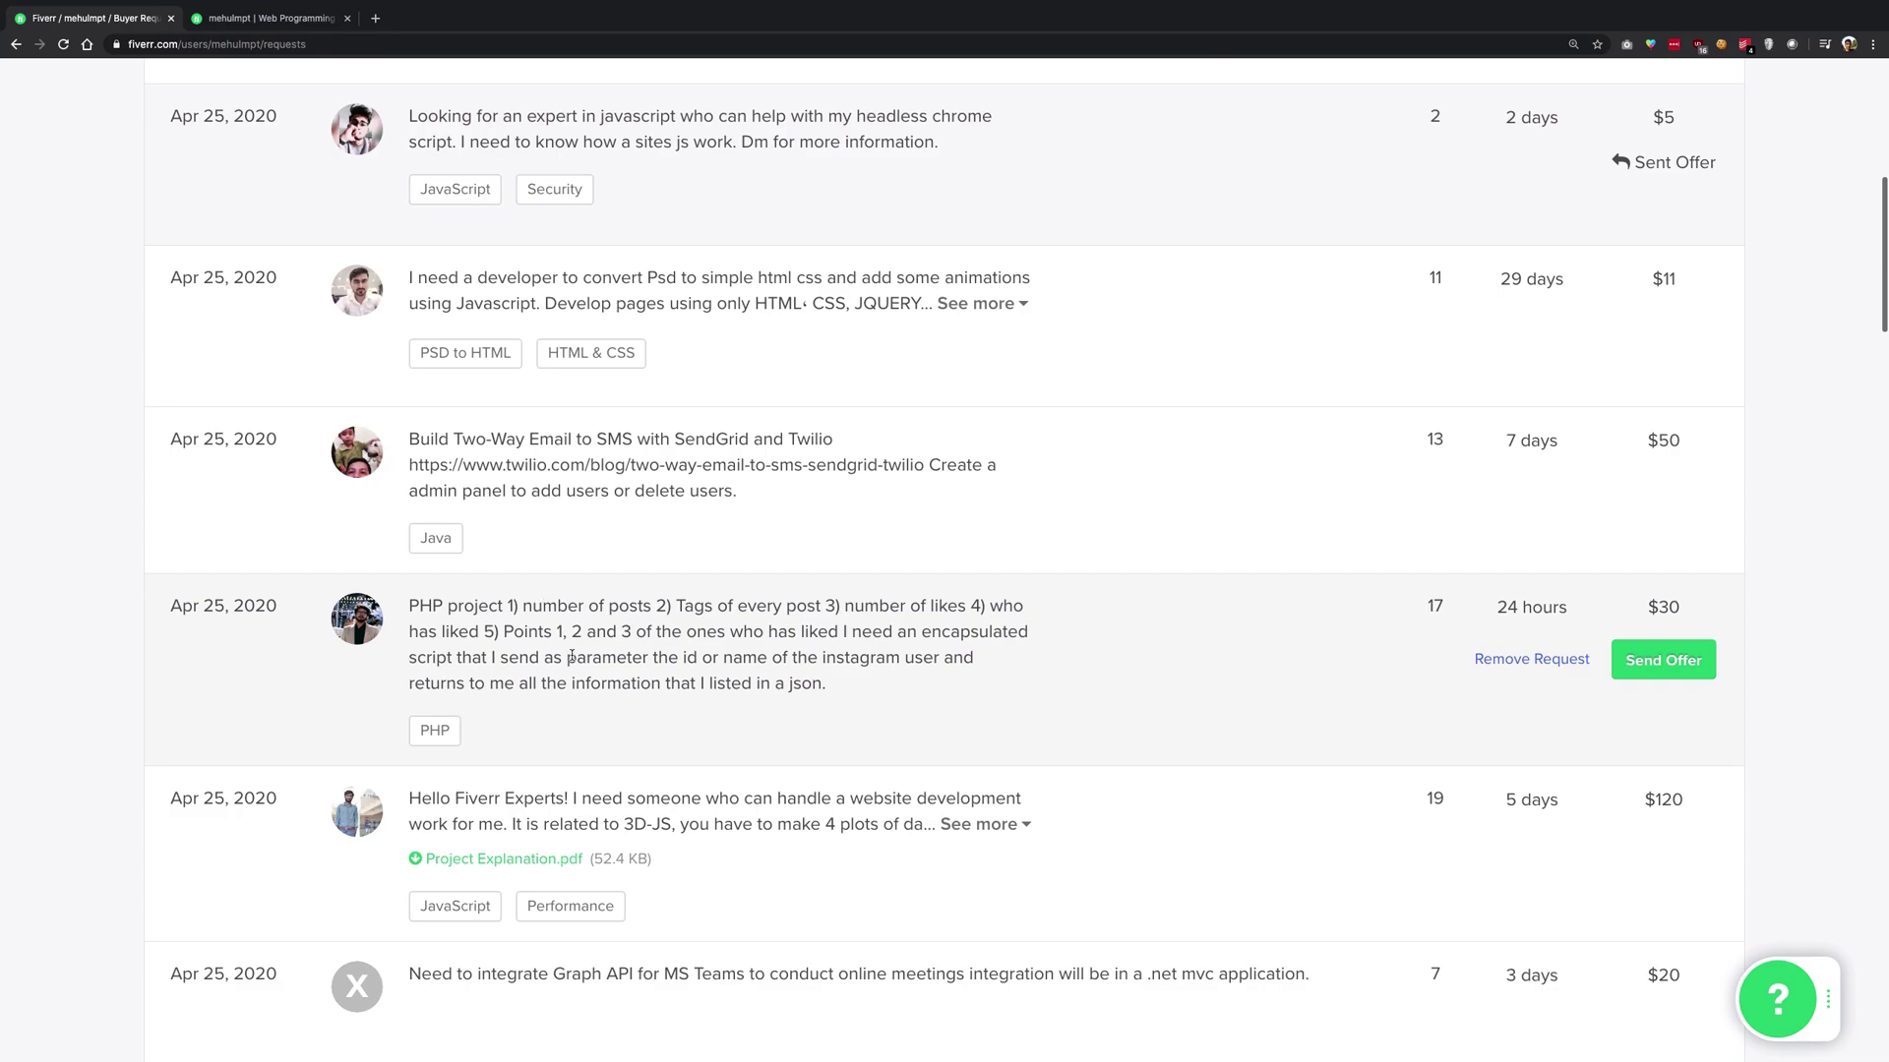
pyautogui.doubleClick(1674, 618)
pyautogui.click(1674, 617)
# Expand the $120 'Hello Fiverr Experts' request, highlight its budget and description, then scroll back up.
pyautogui.scroll(-3, 595, 623)
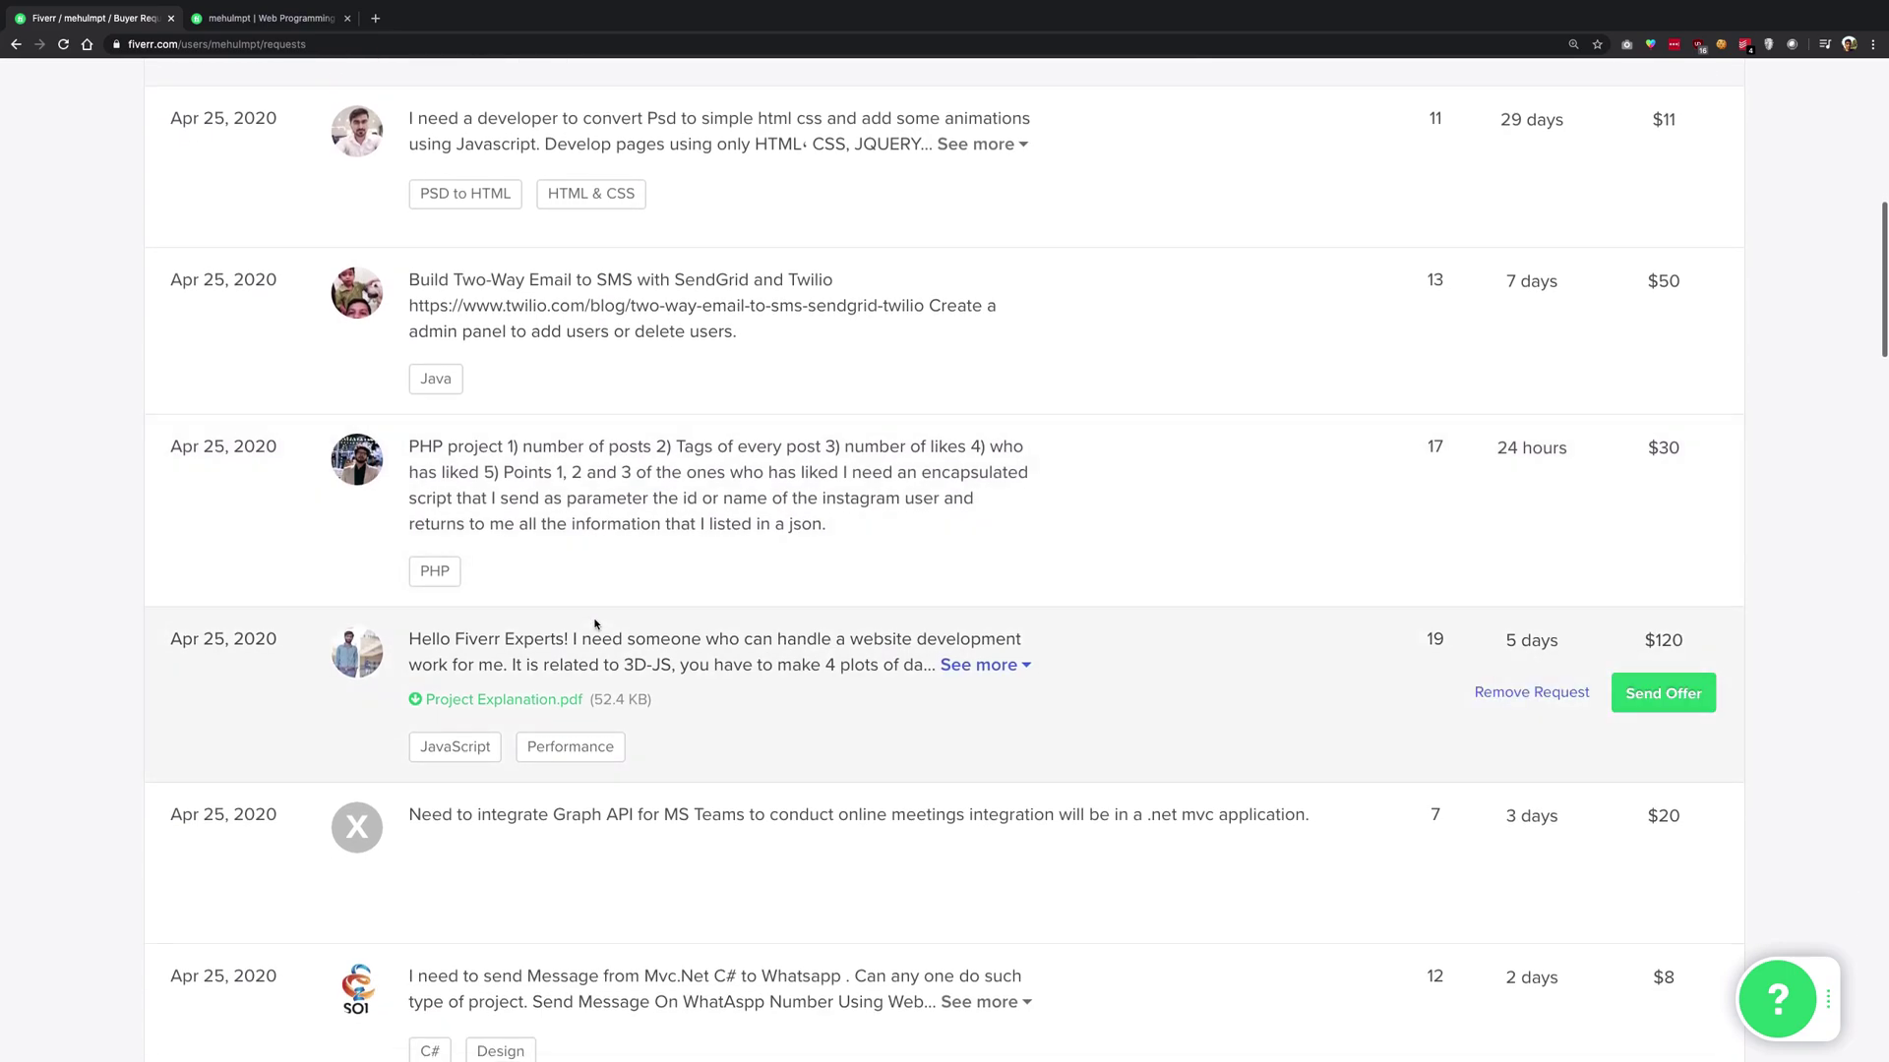
pyautogui.scroll(-1, 595, 623)
pyautogui.click(977, 641)
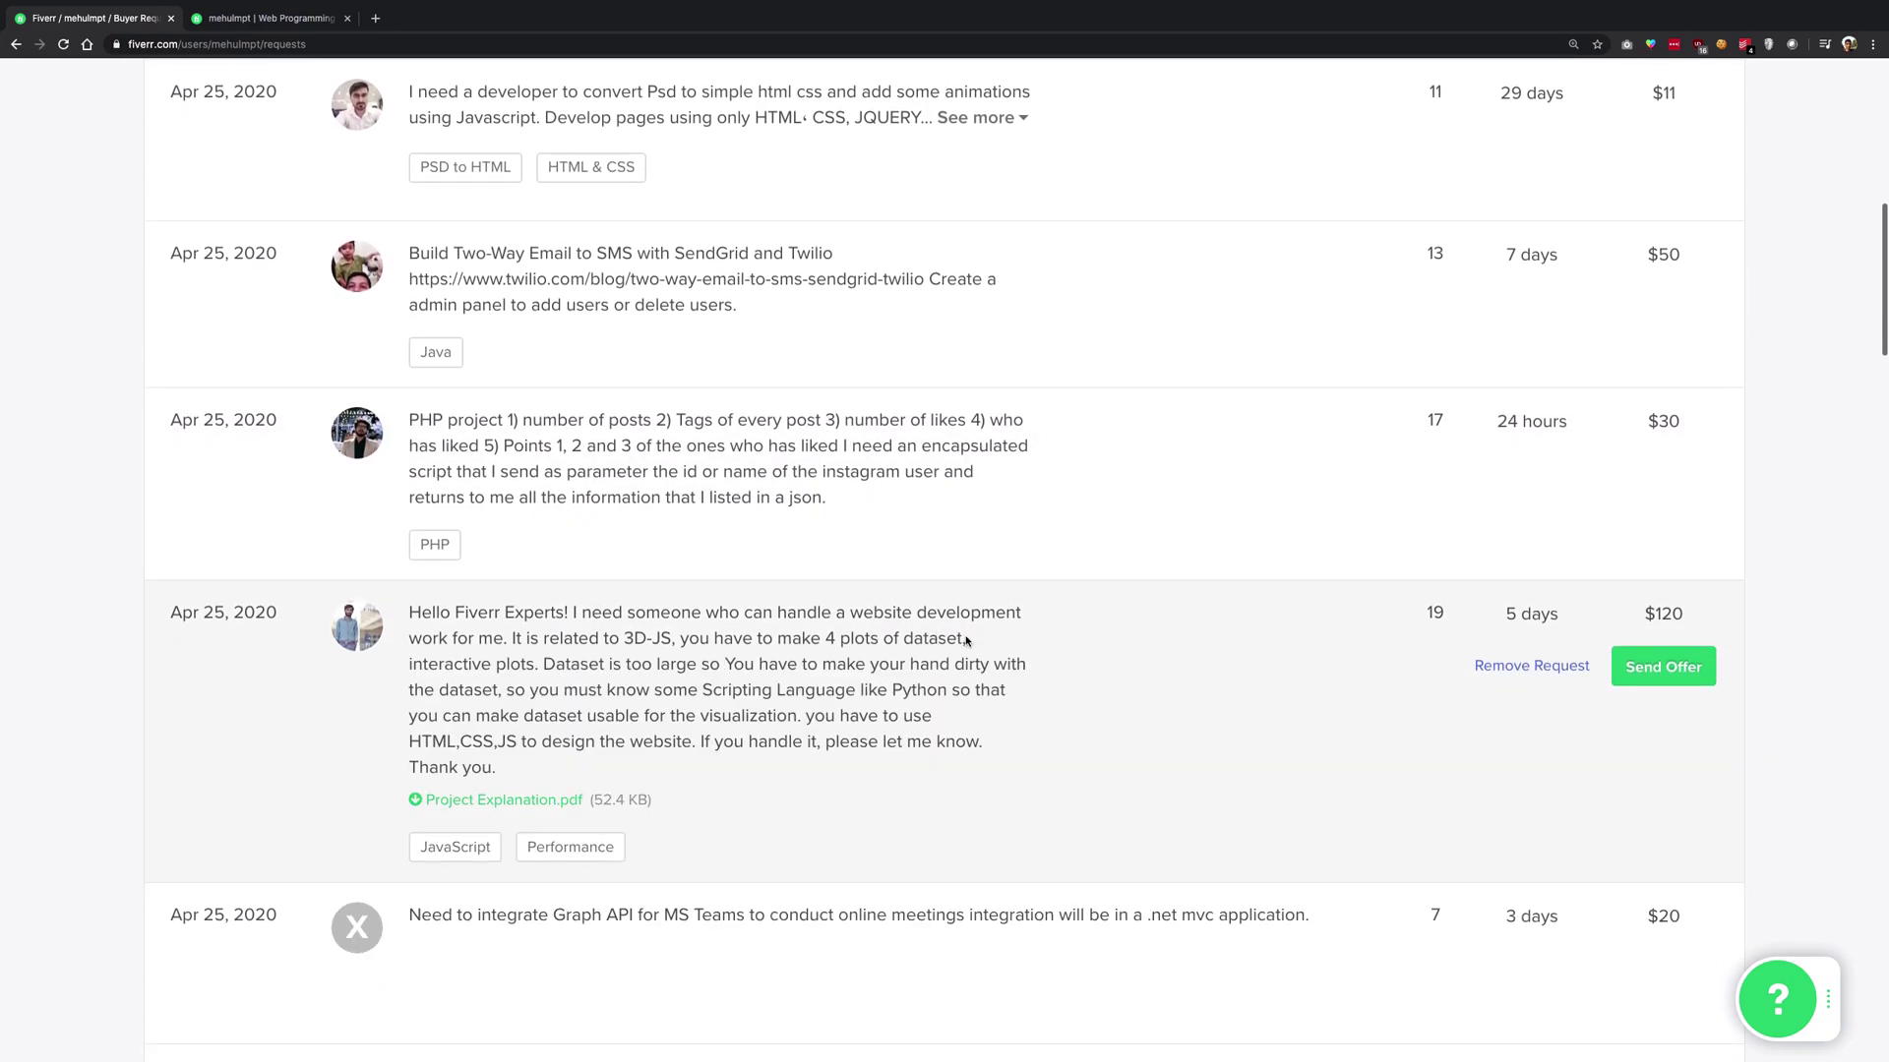
pyautogui.scroll(-1, 969, 641)
pyautogui.moveTo(1644, 548); pyautogui.dragTo(1682, 544)
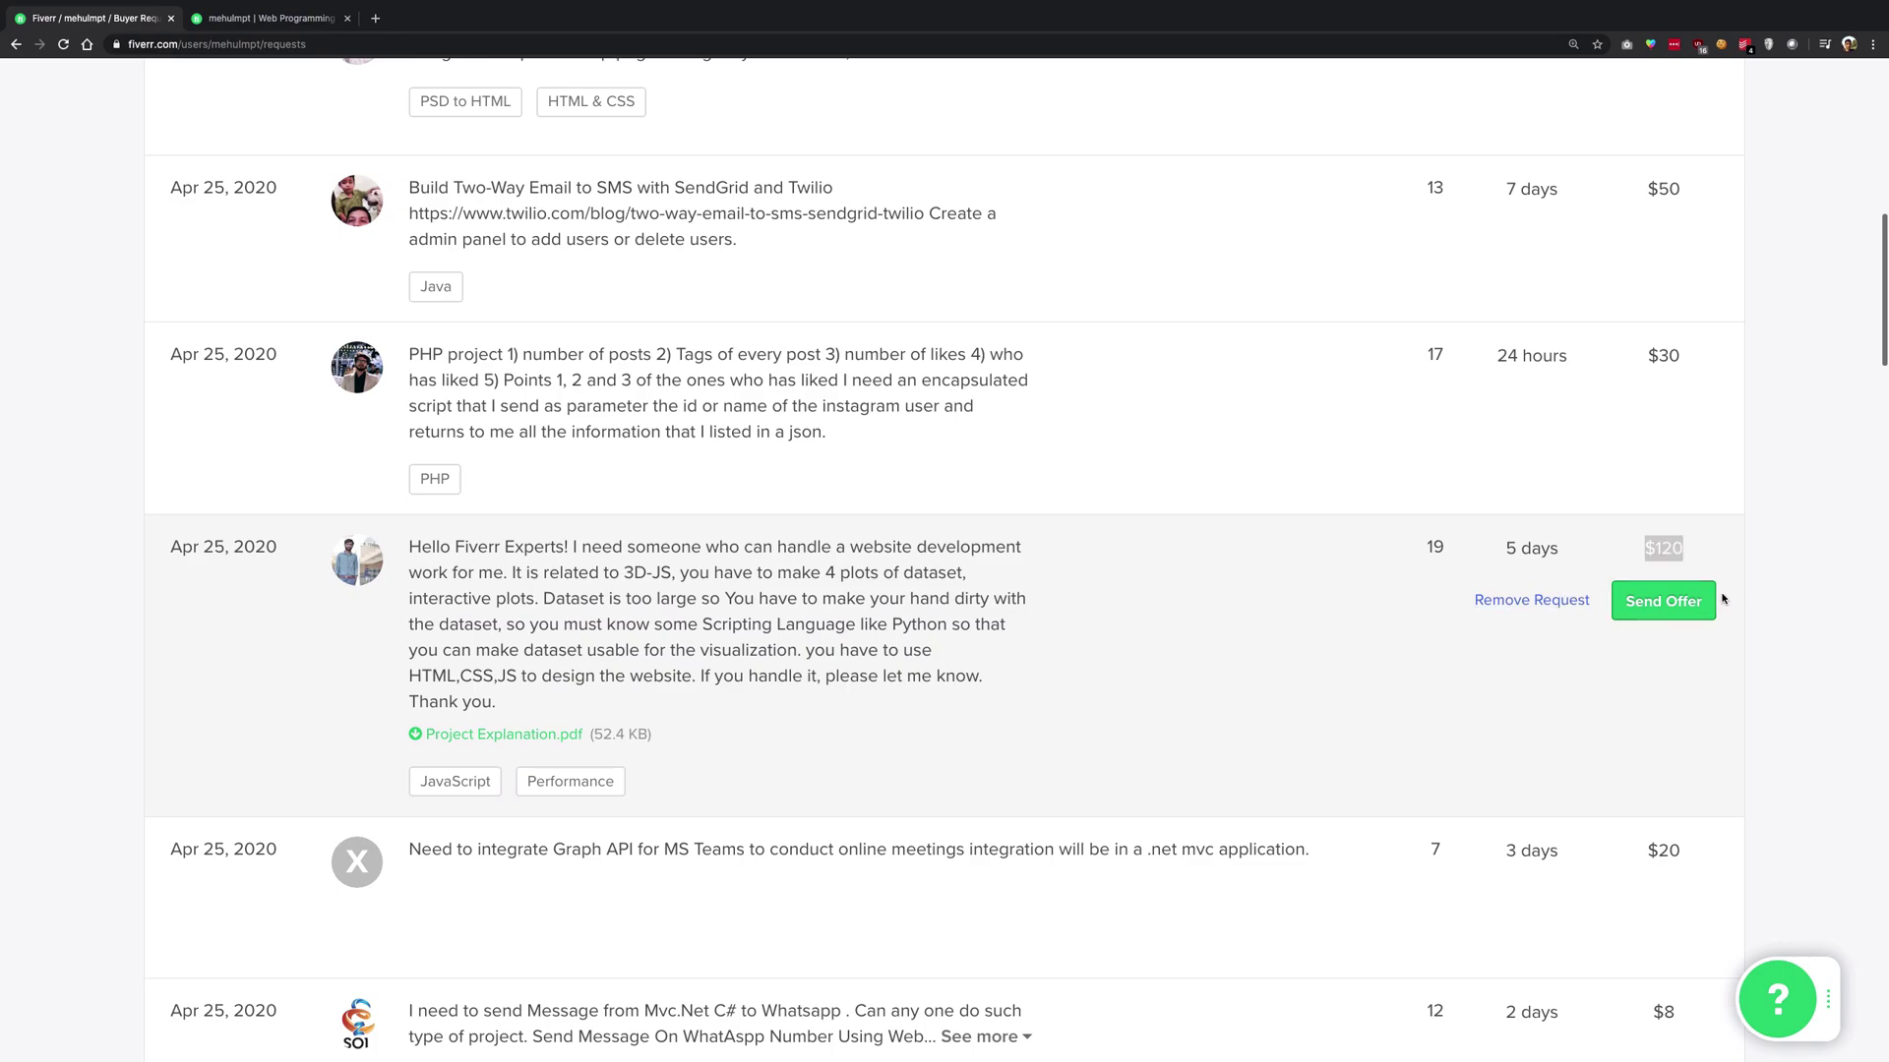
pyautogui.tripleClick(694, 573)
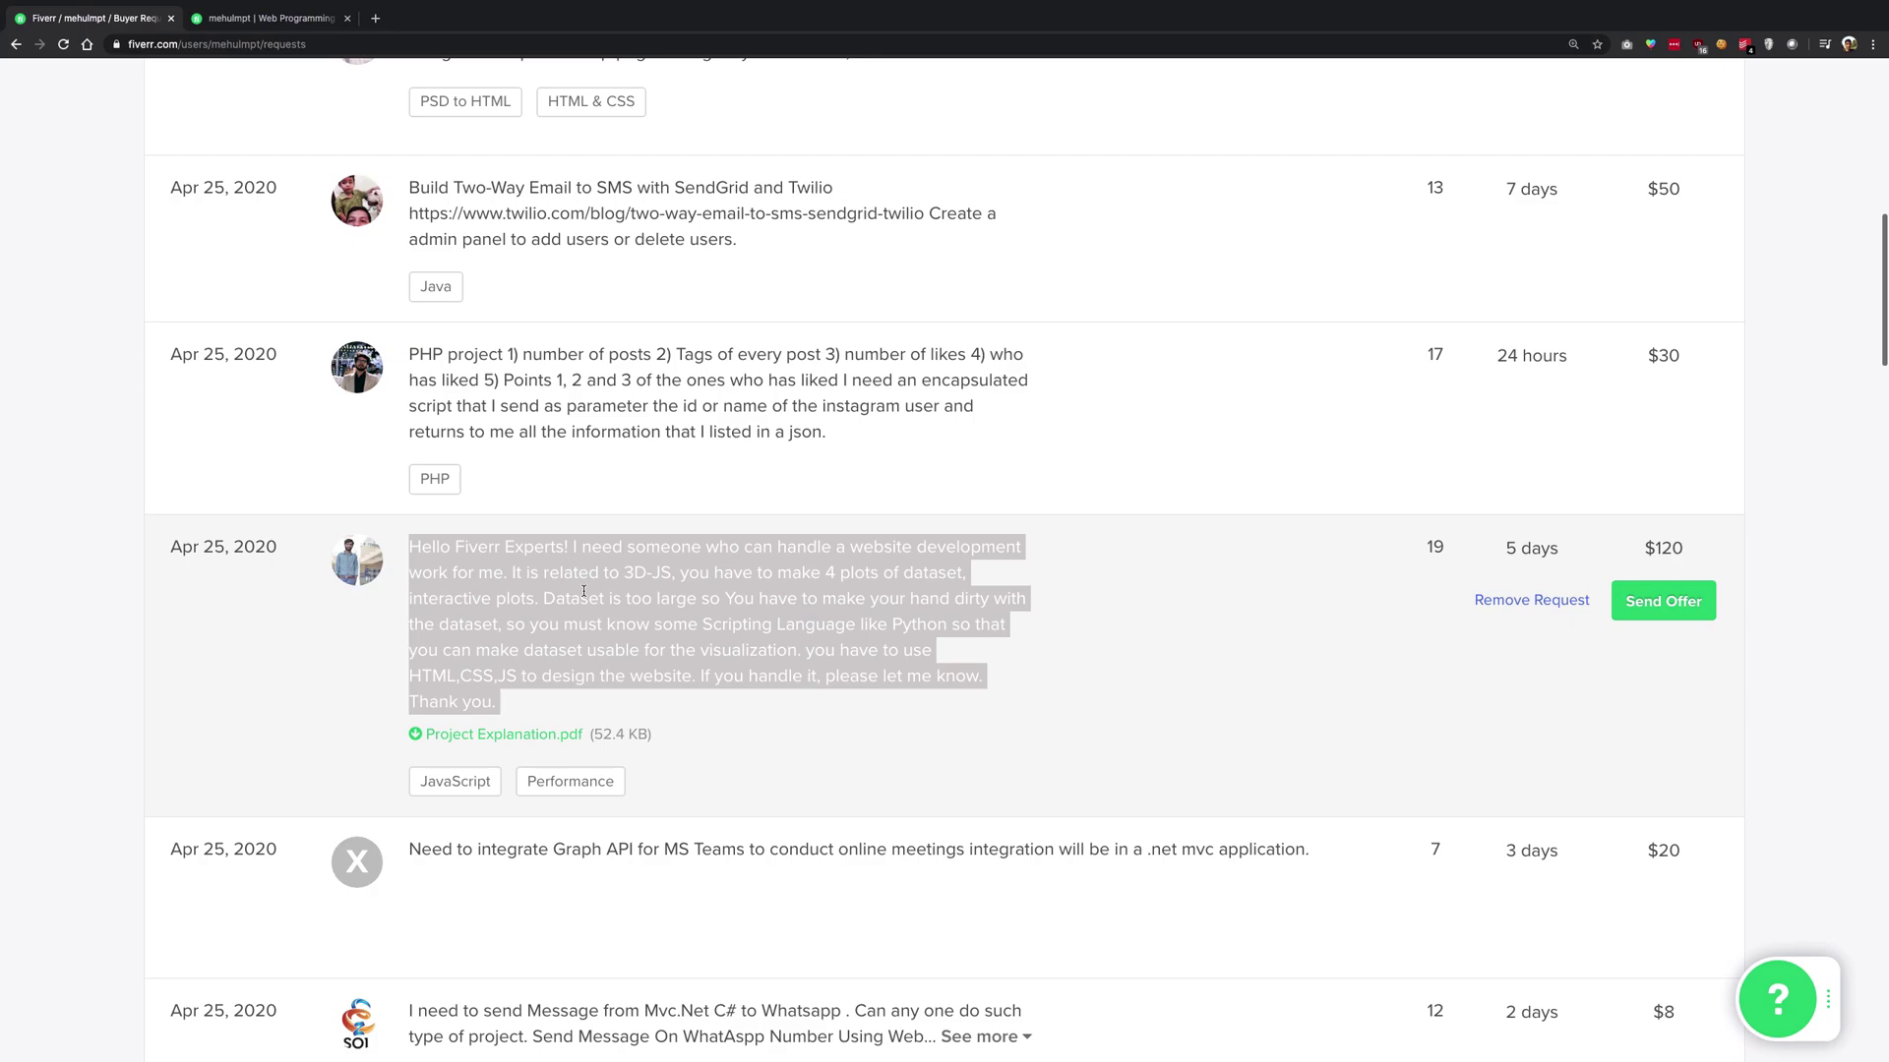
pyautogui.click(669, 618)
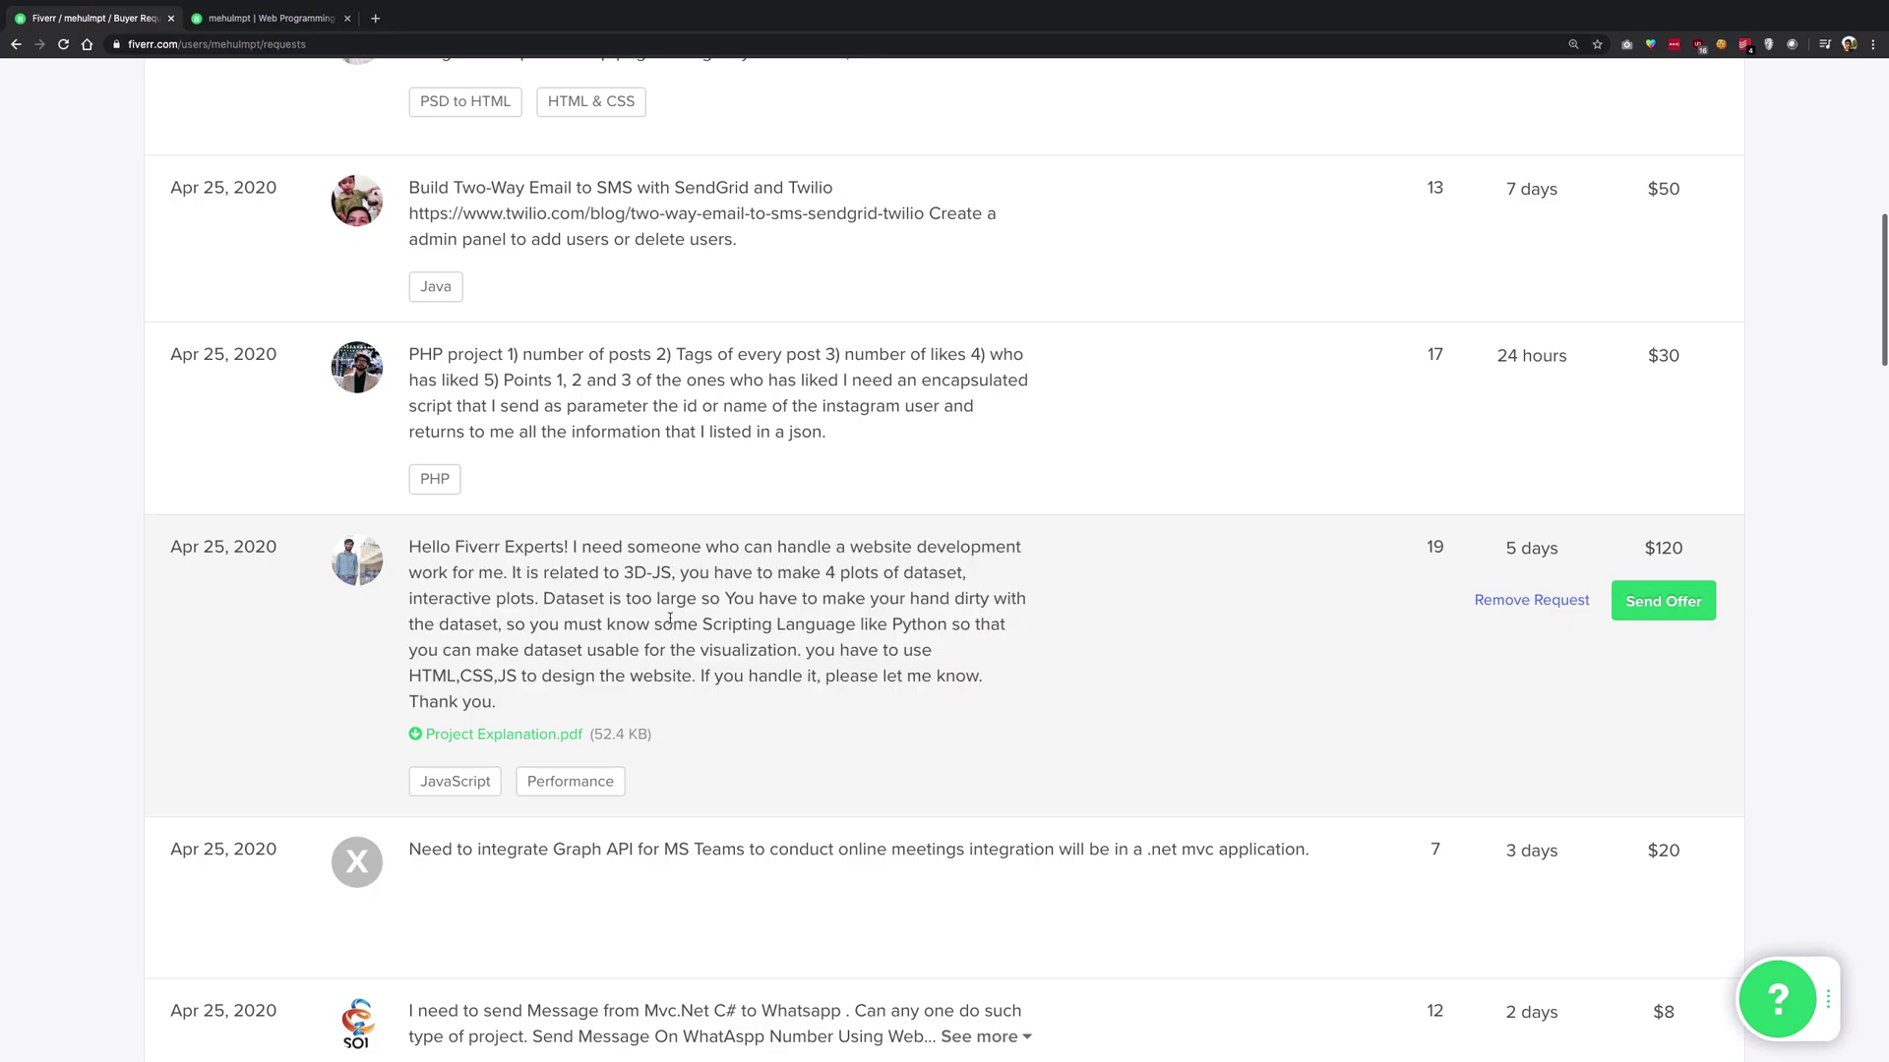
pyautogui.scroll(-5, 670, 619)
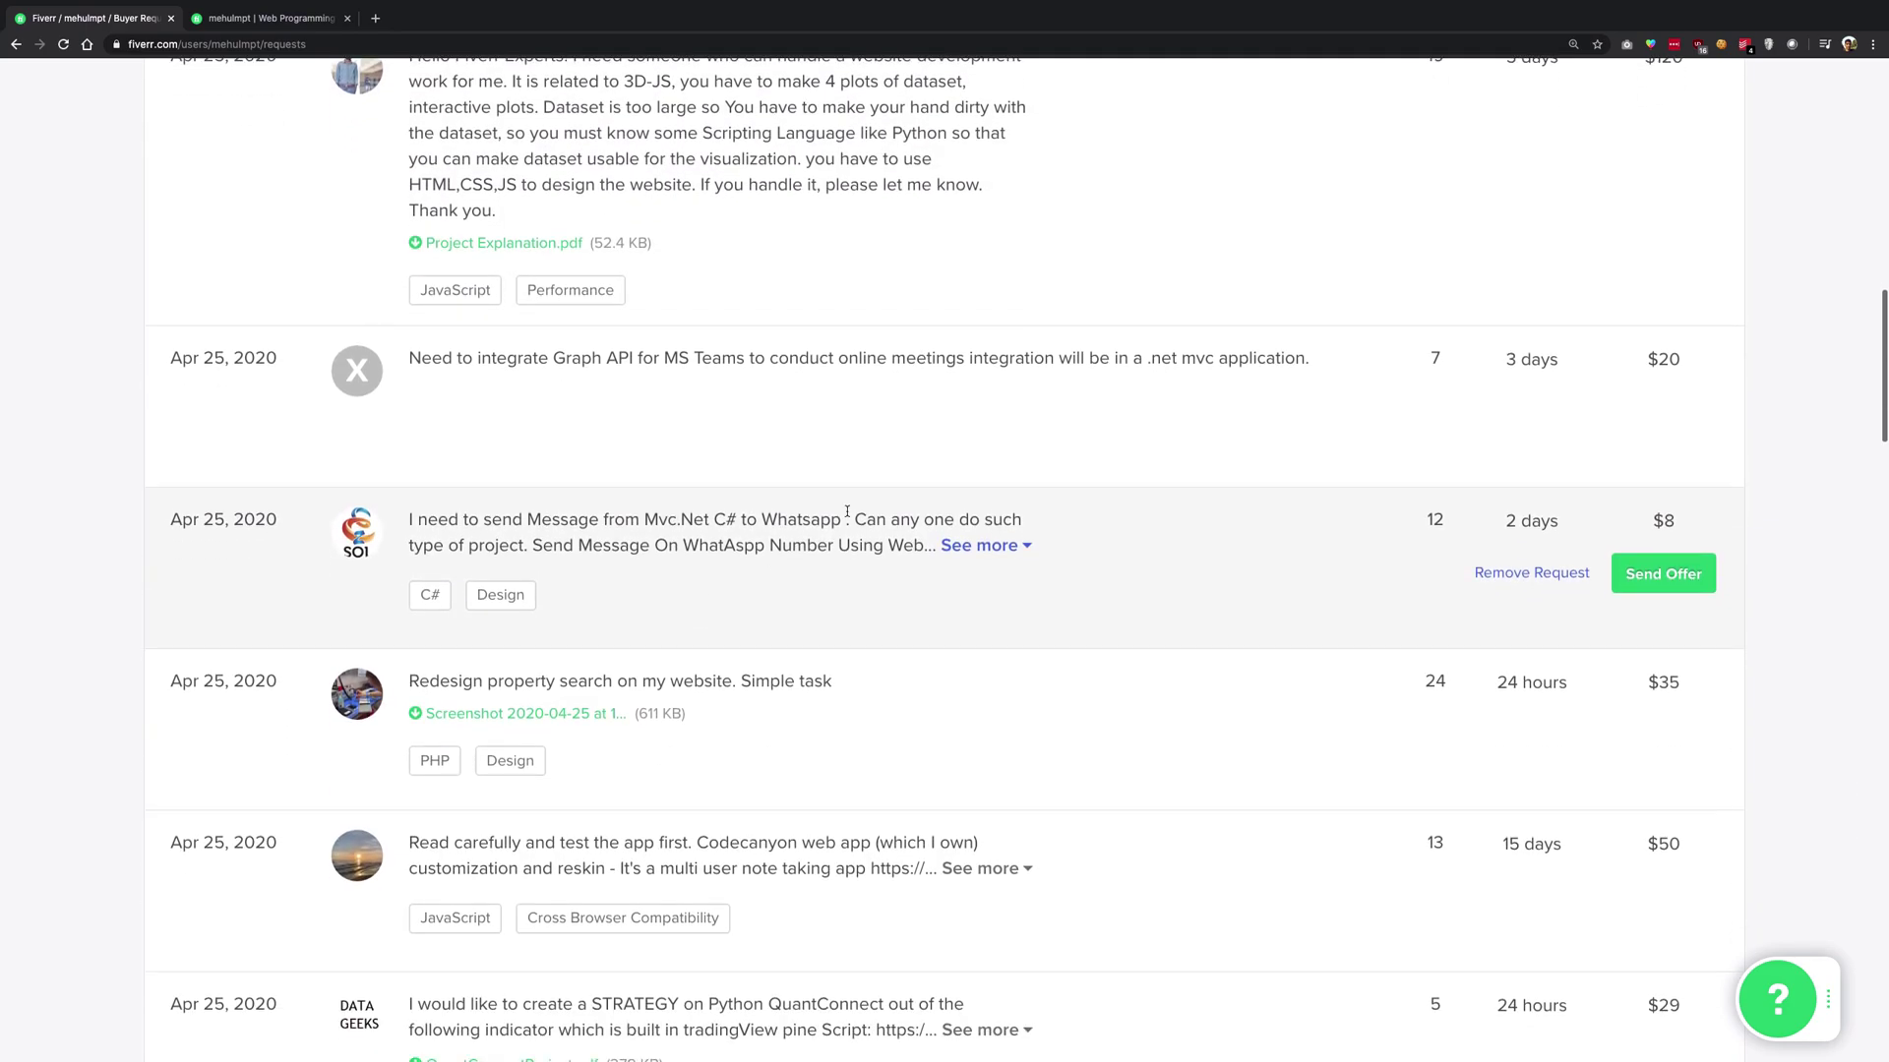
pyautogui.scroll(3, 1066, 392)
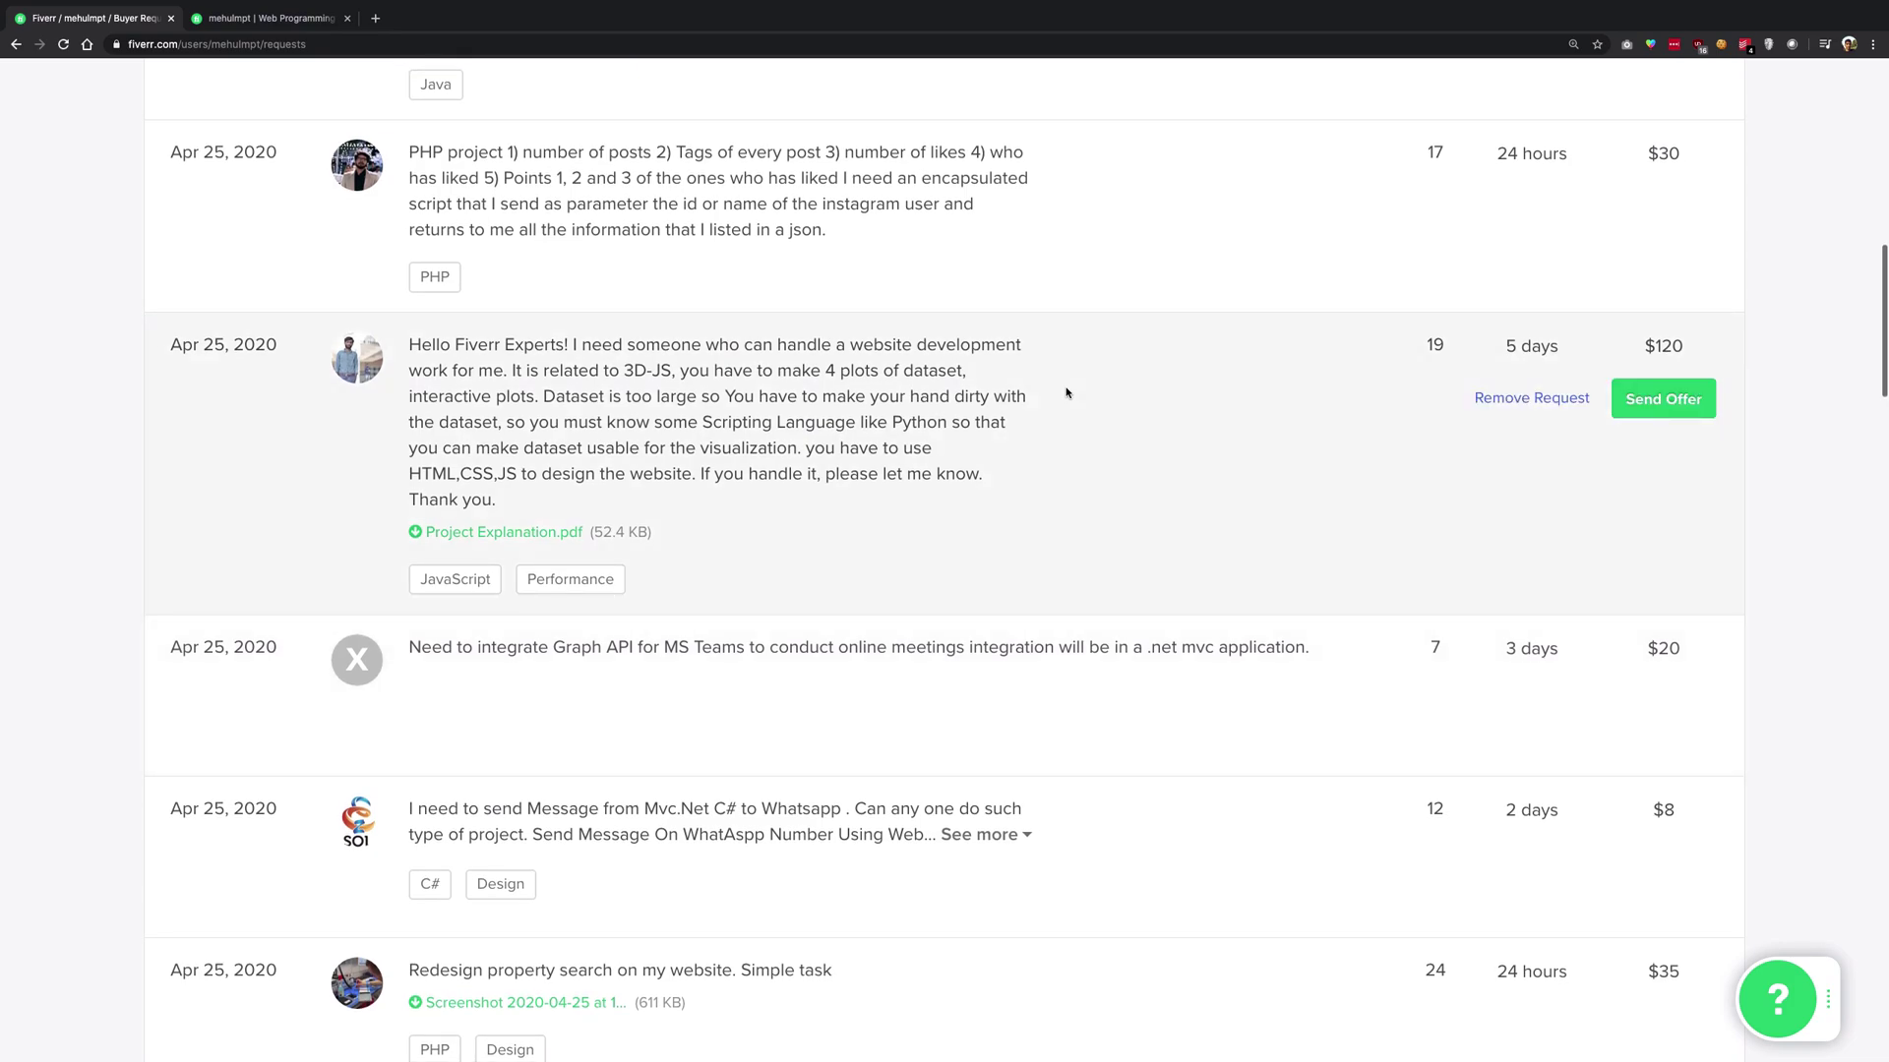
pyautogui.scroll(10, 1066, 393)
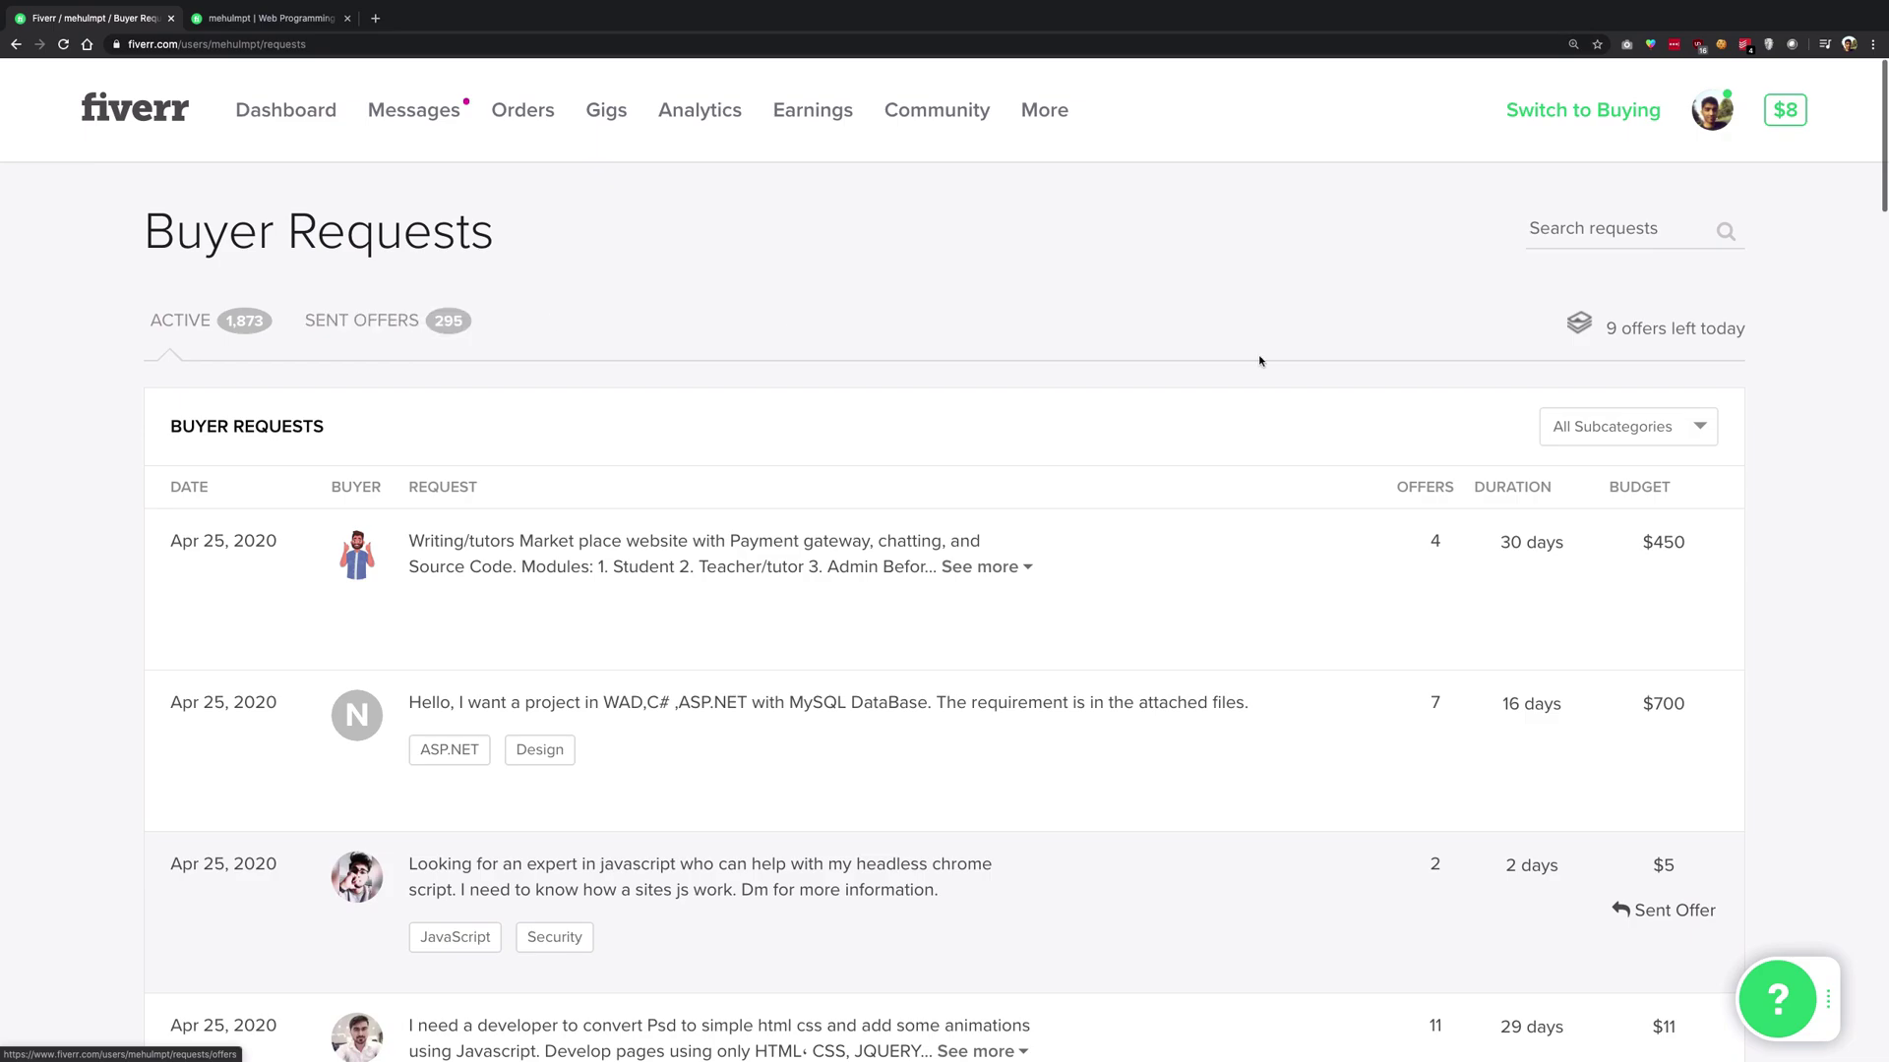
pyautogui.scroll(-15, 874, 593)
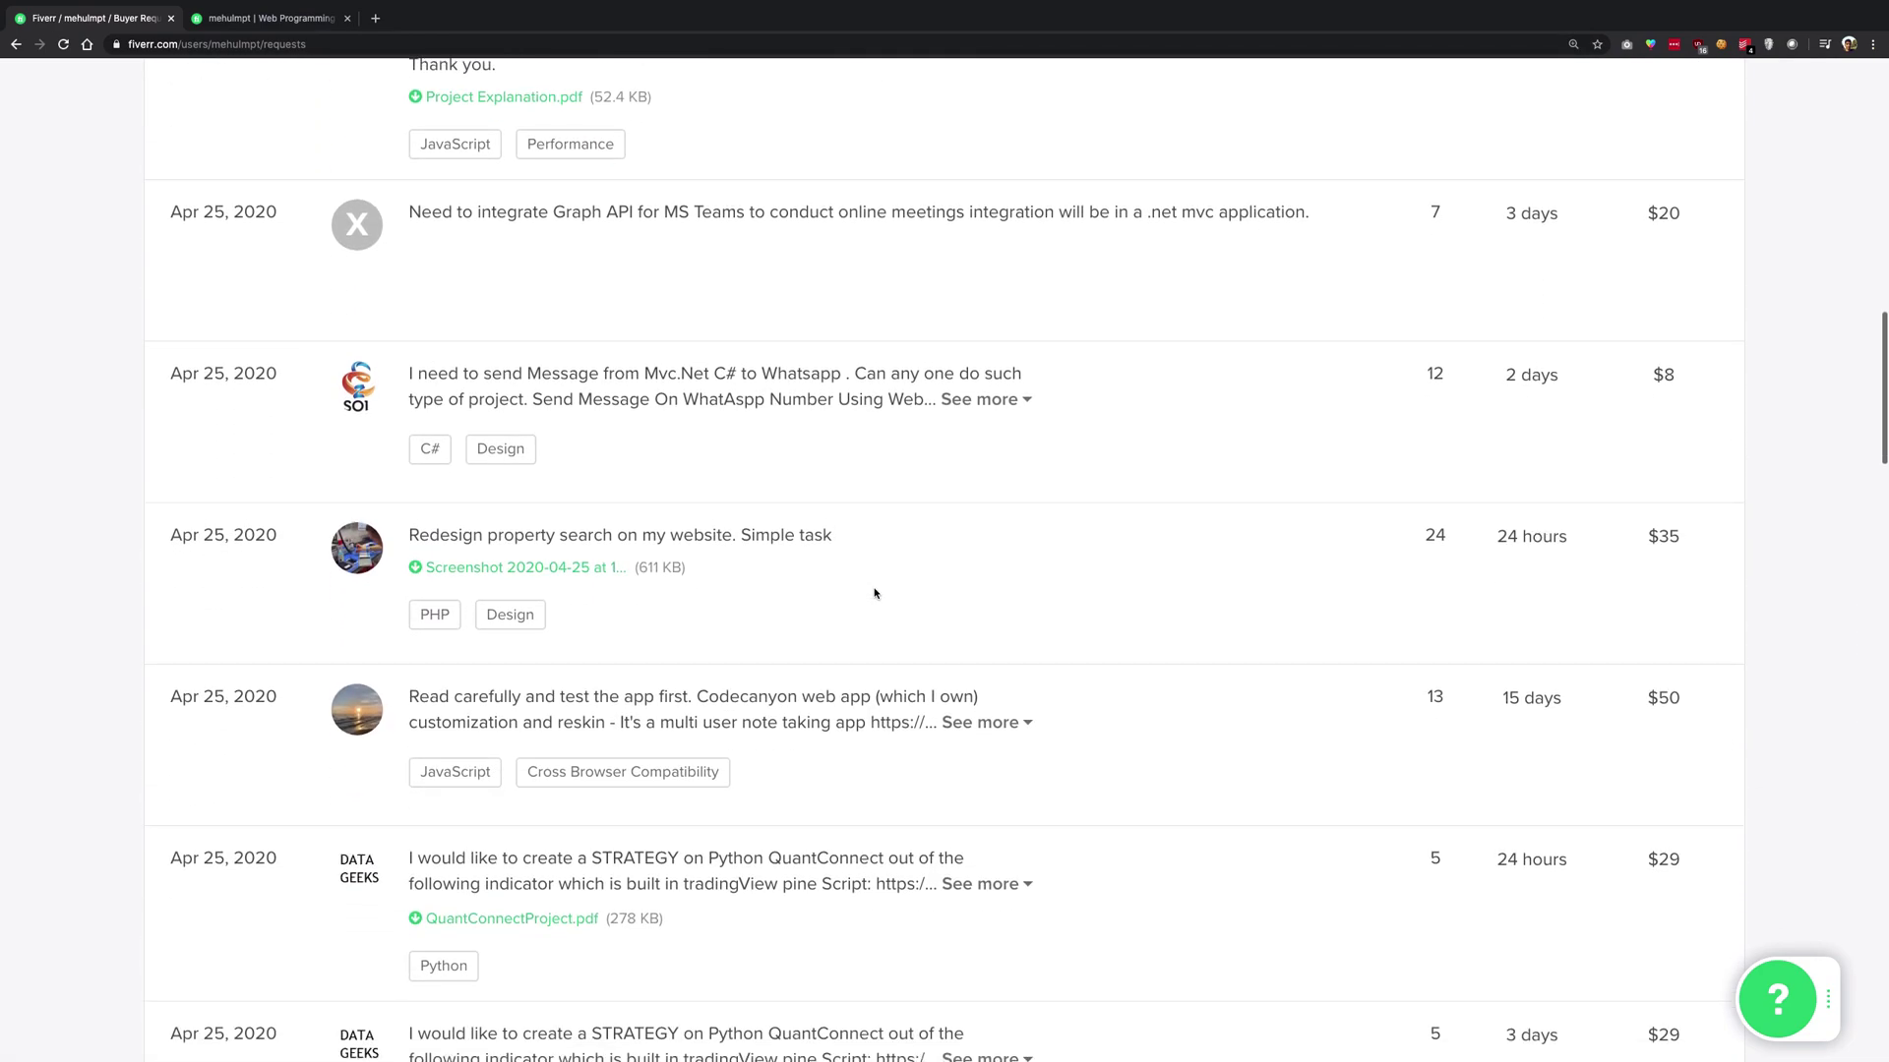